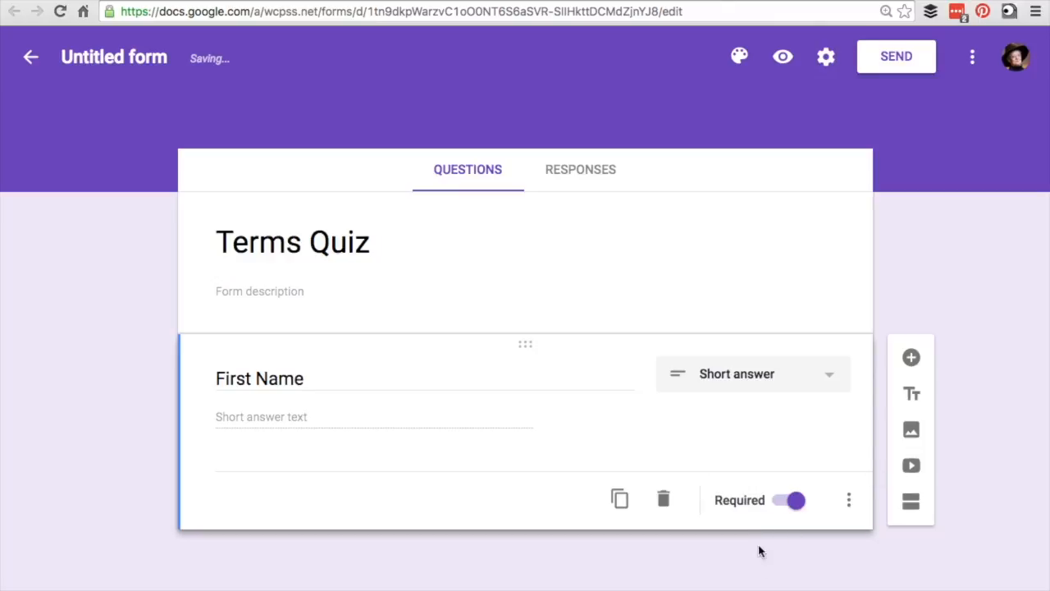
# - Add a "Last Name" question below First Name, set its type to Short answer and make it required
pyautogui.click(910, 357)
pyautogui.write('Last Name')
pyautogui.click(827, 384)
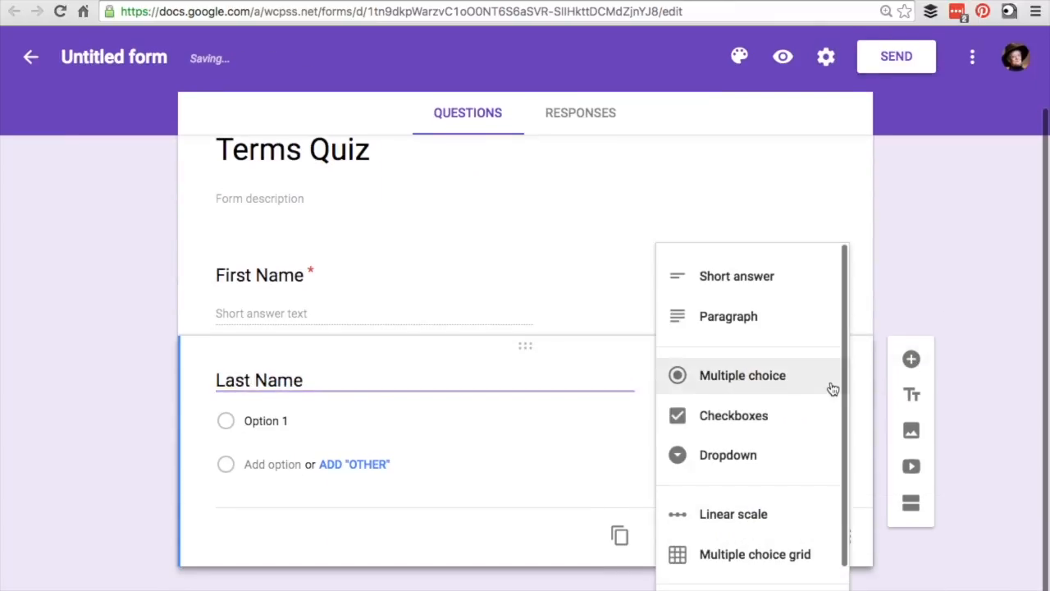
pyautogui.click(709, 227)
pyautogui.click(787, 538)
# - Add a new multiple-choice question titled "Class Period" below the Last Name question
pyautogui.click(910, 394)
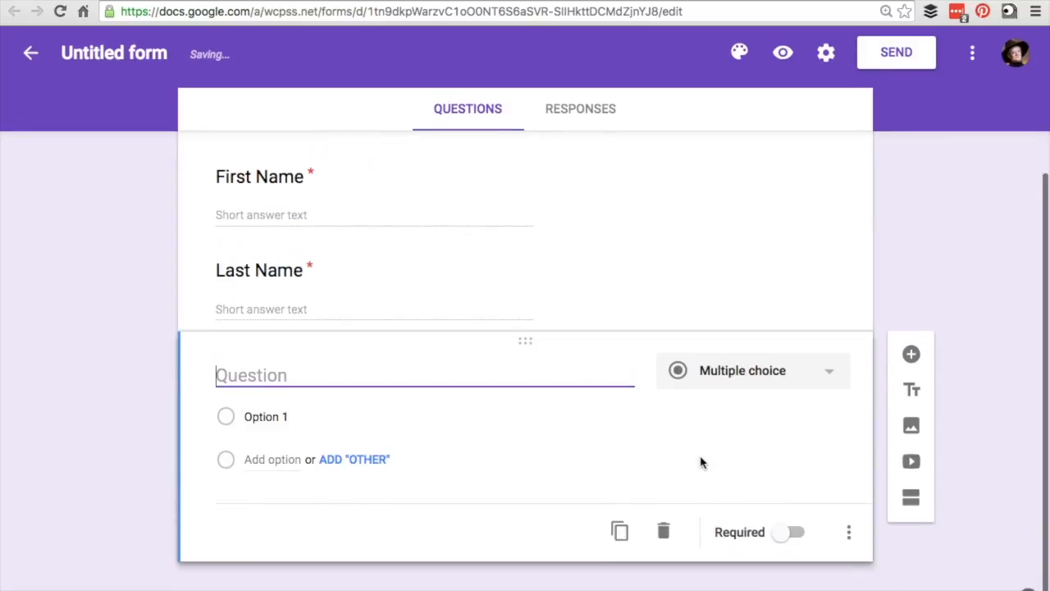
pyautogui.write('Class ')
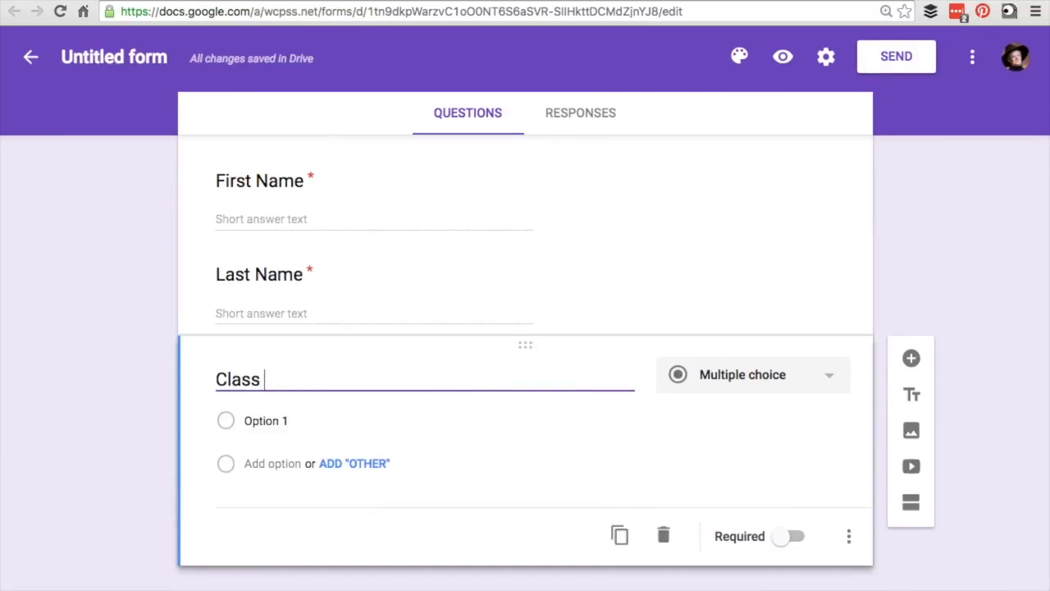
pyautogui.write('Period')
pyautogui.click(525, 432)
pyautogui.write('2nd')
pyautogui.click(257, 464)
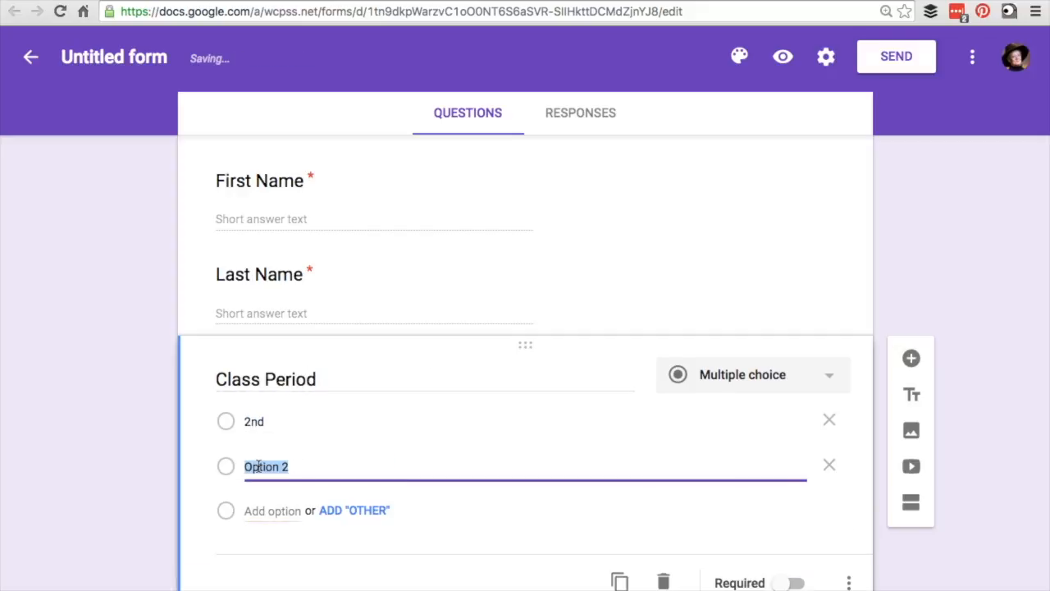
pyautogui.write('5th')
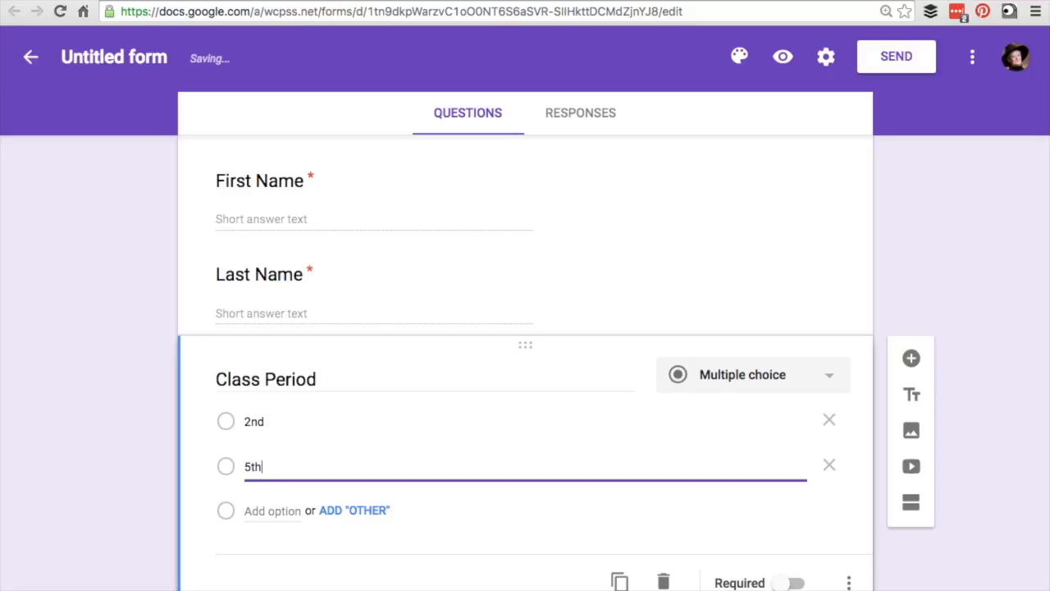
pyautogui.press('BackSpace')
pyautogui.press('BackSpace')
pyautogui.press('BackSpace')
pyautogui.press('BackSpace')
# - Give the Class Period question the options 2nd, 3rd and 5th, and make it required
pyautogui.write('3rd')
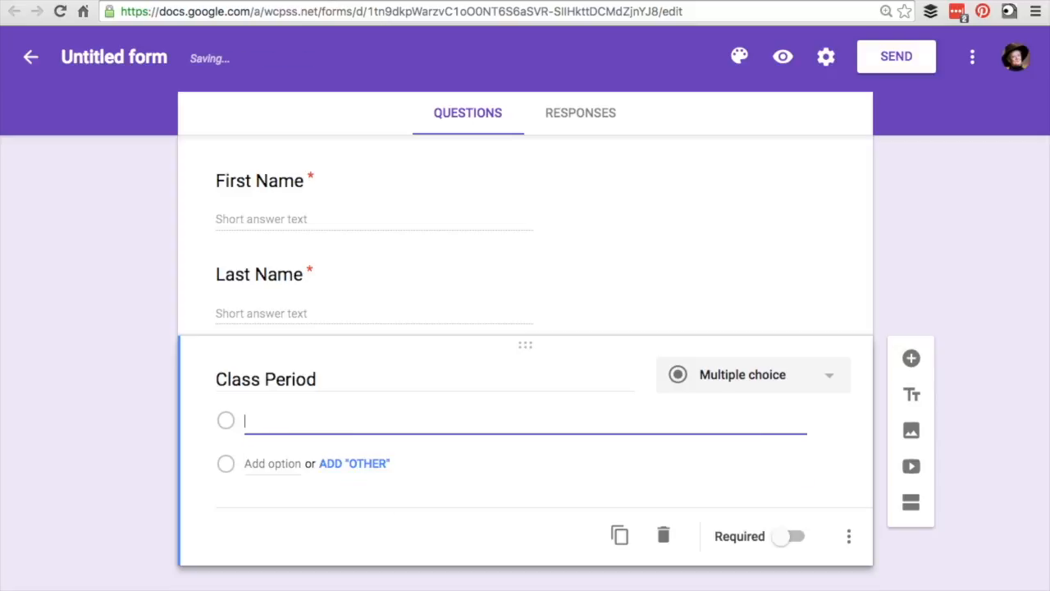
pyautogui.click(257, 464)
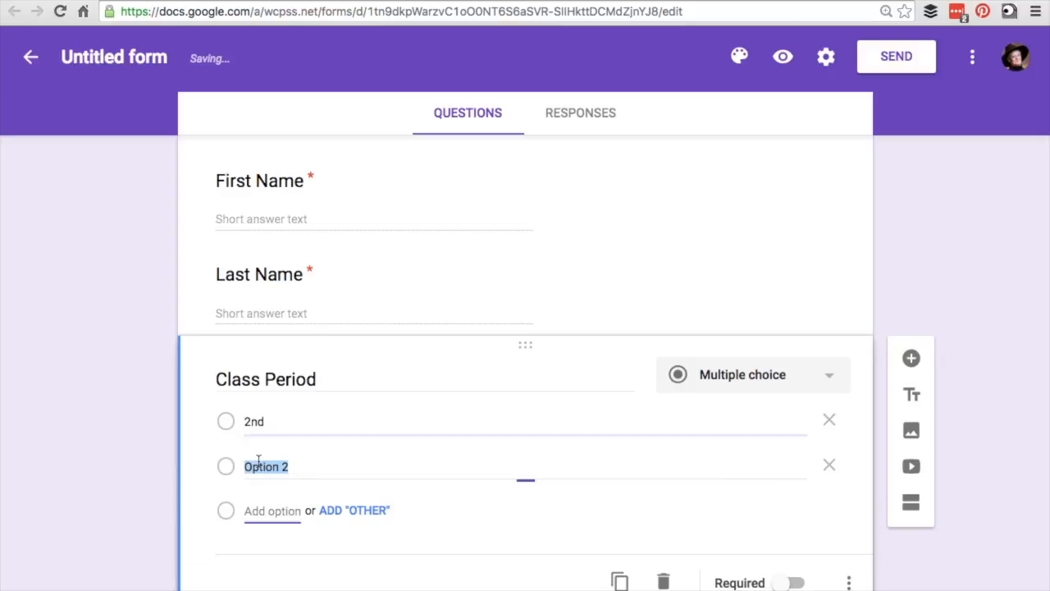
pyautogui.write('3rd')
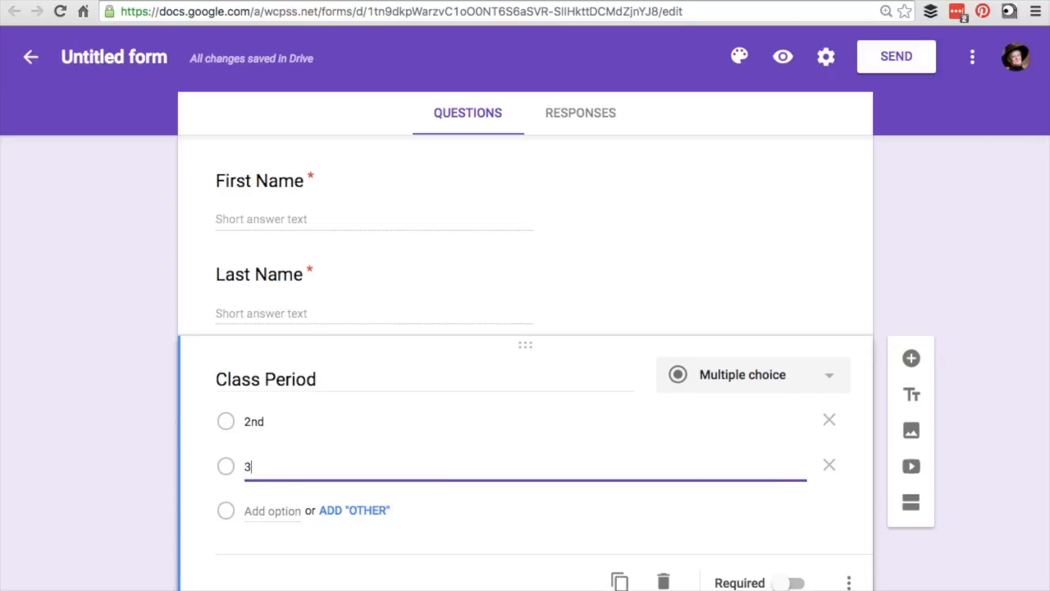
pyautogui.click(269, 509)
pyautogui.write('5th')
pyautogui.scroll(-2, 454, 441)
pyautogui.click(784, 540)
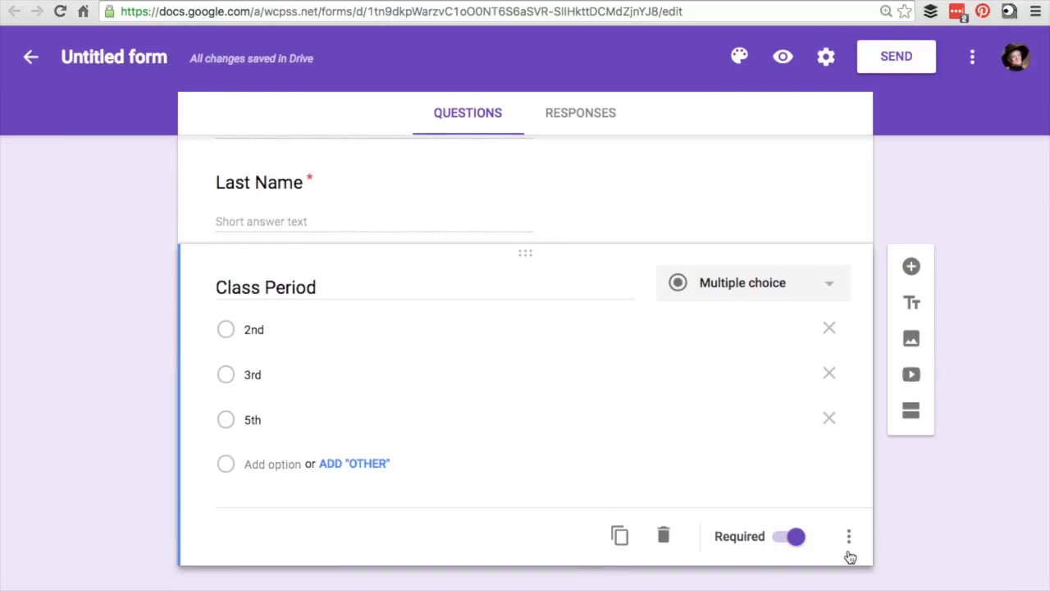
# - Add a blank question after Class Period and set the form description to "Choose the correct term based on the definition given."
pyautogui.click(910, 266)
pyautogui.scroll(5, 518, 517)
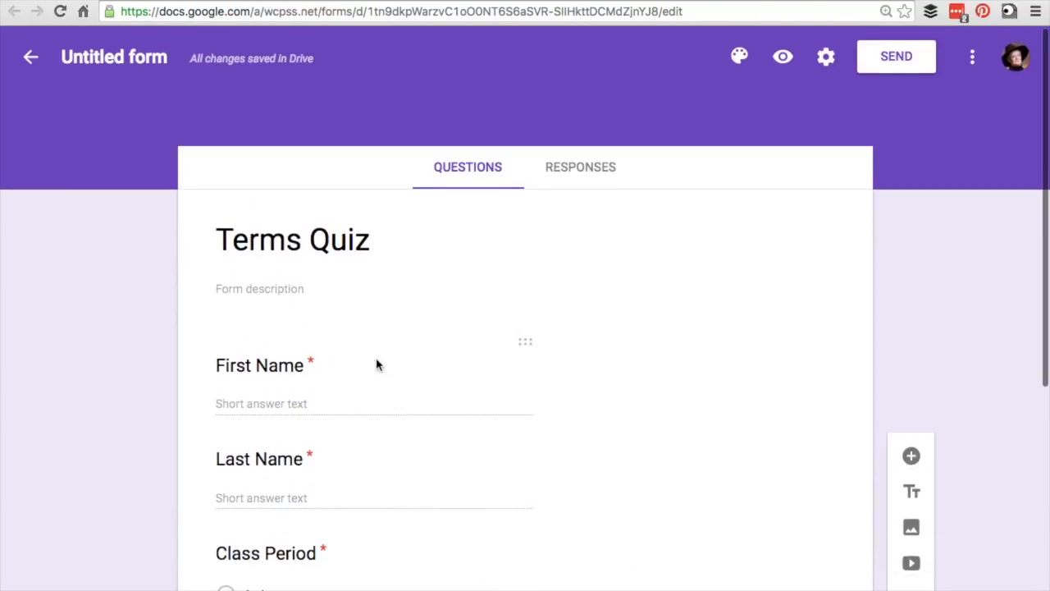
pyautogui.click(309, 291)
pyautogui.write('Choosw')
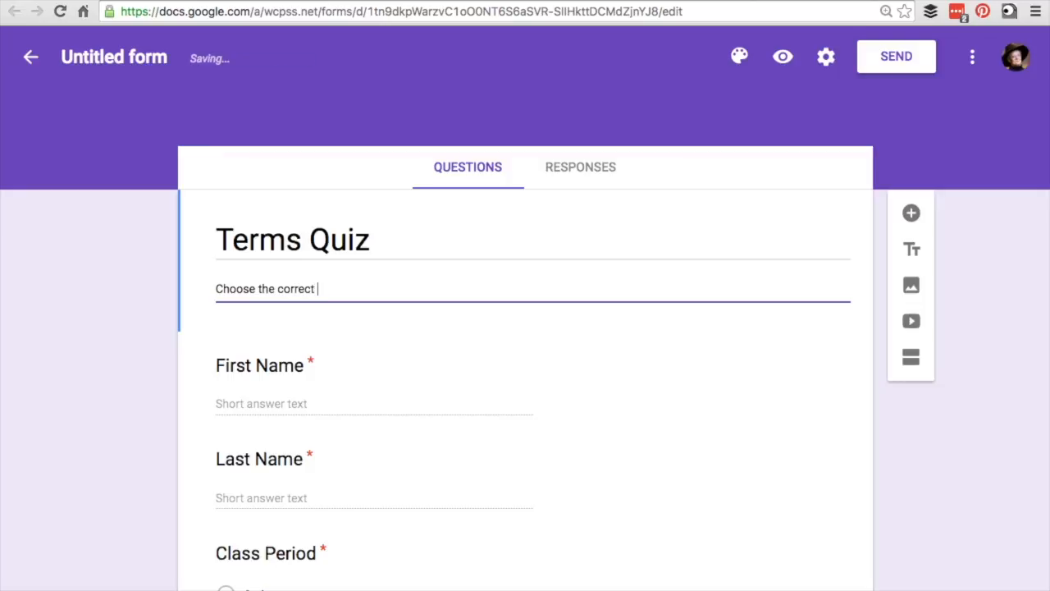
pyautogui.write('term based on the definition given.')
# - Copy the definition "The events that occur in a story" from the Terms Quiz Google Docs document into the blank form question's title
pyautogui.scroll(-5, 525, 328)
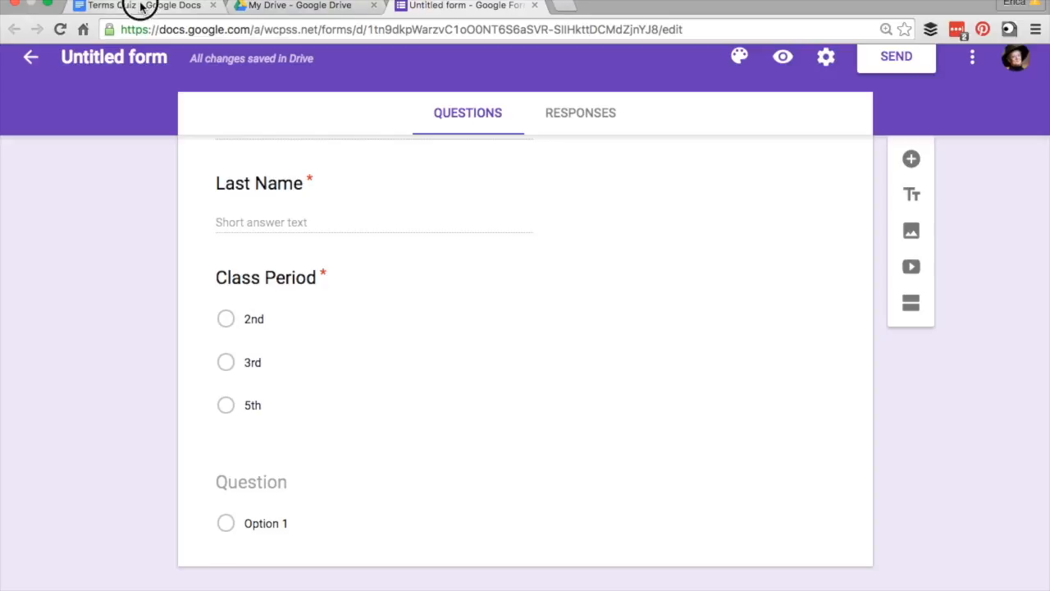
pyautogui.moveTo(136, 9); pyautogui.dragTo(265, 7)
pyautogui.scroll(-5, 433, 368)
pyautogui.scroll(2, 433, 368)
pyautogui.scroll(3, 433, 368)
pyautogui.moveTo(623, 359); pyautogui.dragTo(416, 354)
pyautogui.press('super+c')
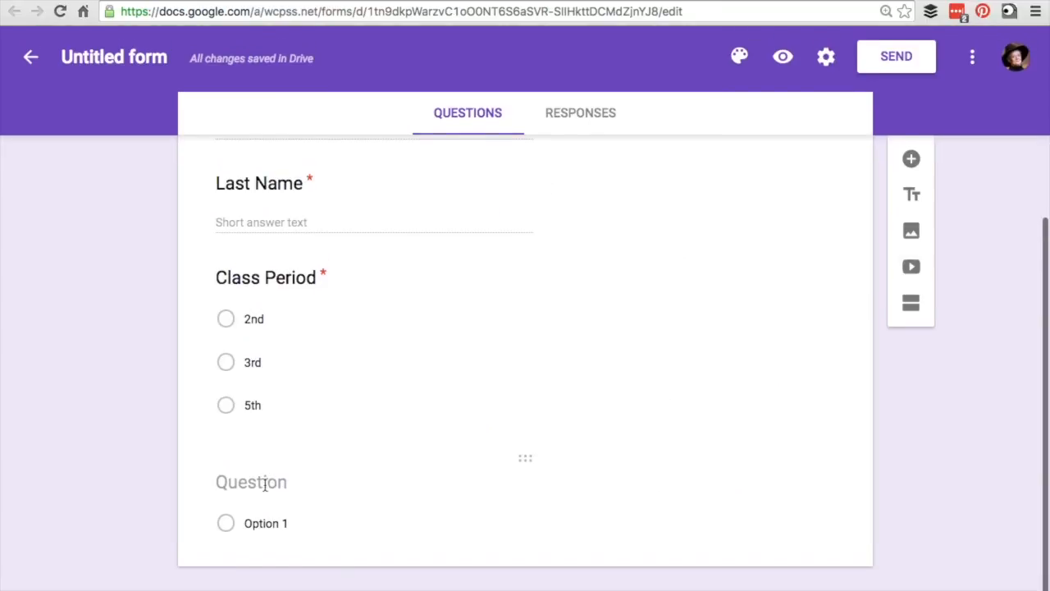
pyautogui.click(264, 484)
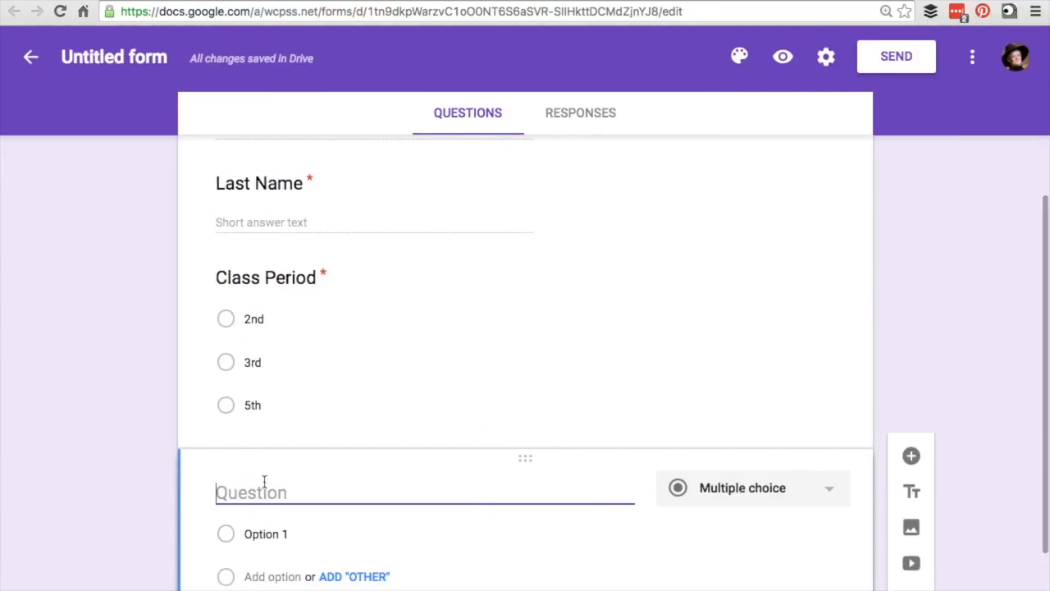
pyautogui.press('super+v')
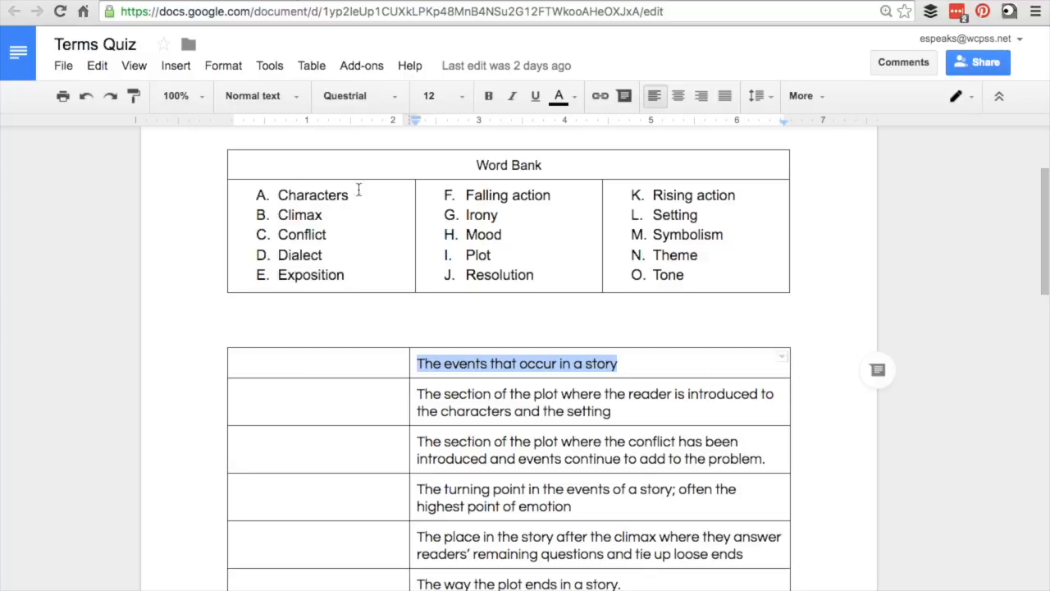
# - Copy the term "Characters" from the document's Word Bank into the question's first answer option
pyautogui.moveTo(351, 195); pyautogui.dragTo(276, 195)
pyautogui.hotkey('ctrl', 'c')
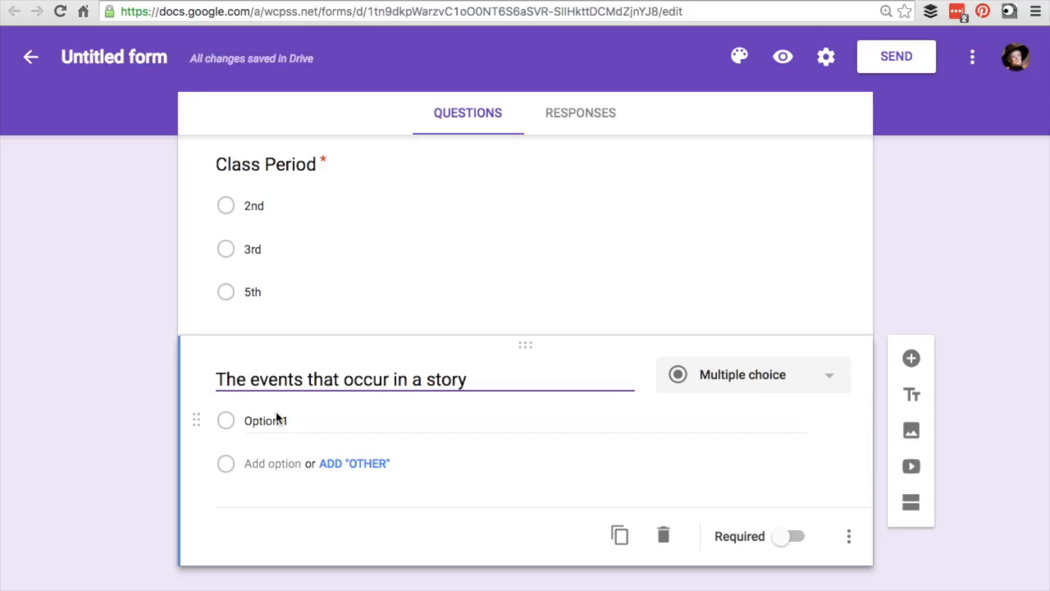
pyautogui.click(279, 420)
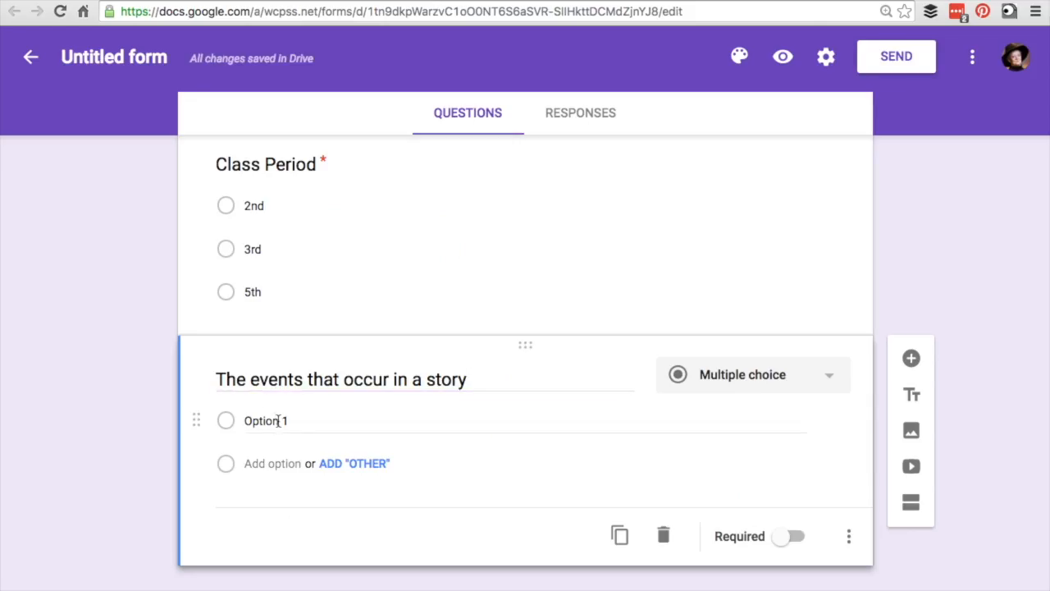
pyautogui.hotkey('ctrl', 'v')
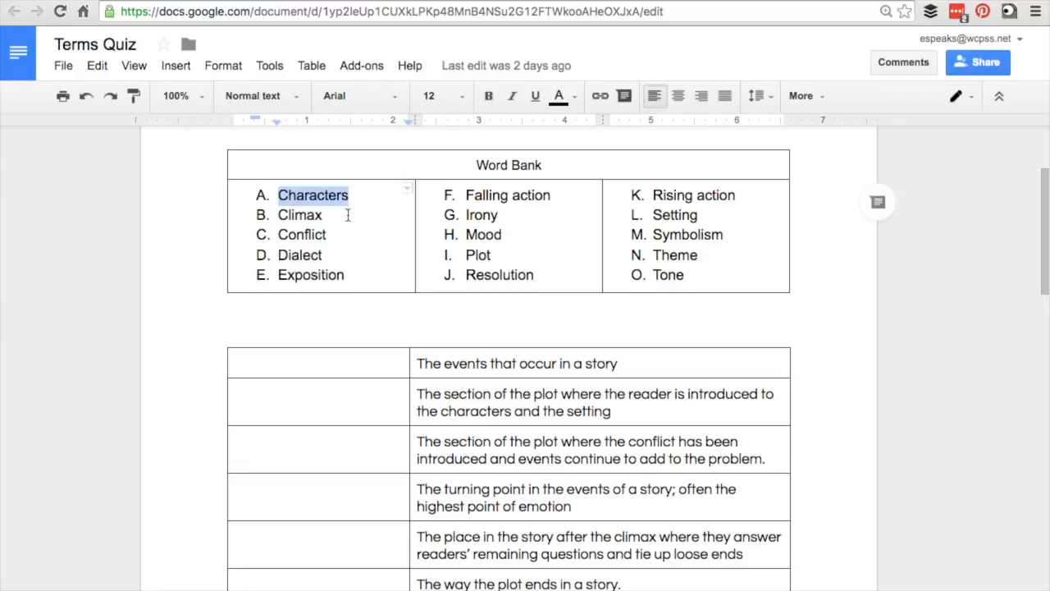
# - Add the remaining Word Bank terms, from Climax through Tone, as further answer options of the question
pyautogui.moveTo(351, 214); pyautogui.dragTo(275, 214)
pyautogui.hotkey('ctrl', 'c')
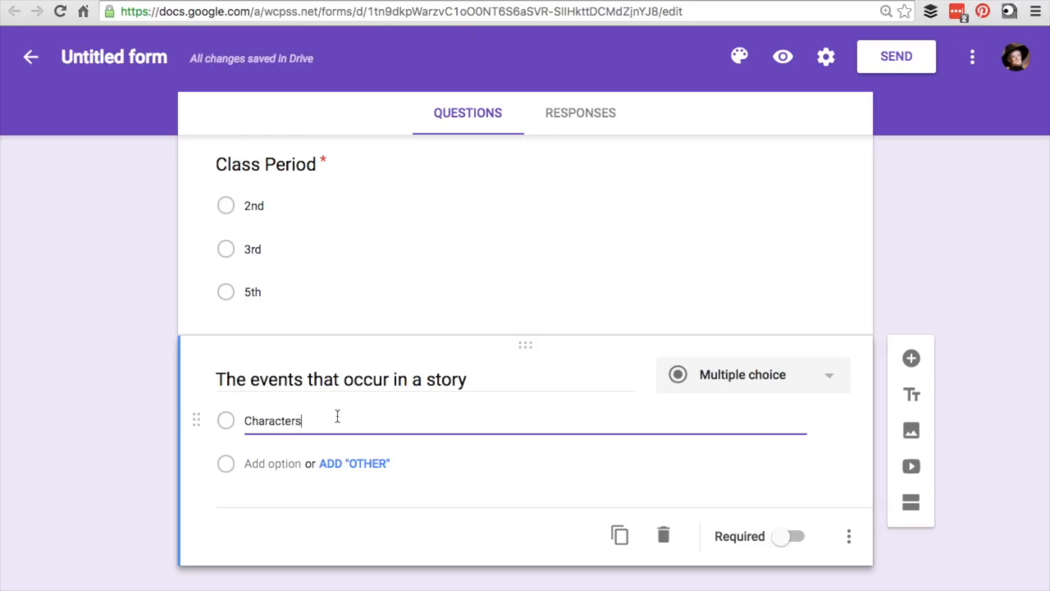
pyautogui.click(272, 470)
pyautogui.hotkey('ctrl', 'v')
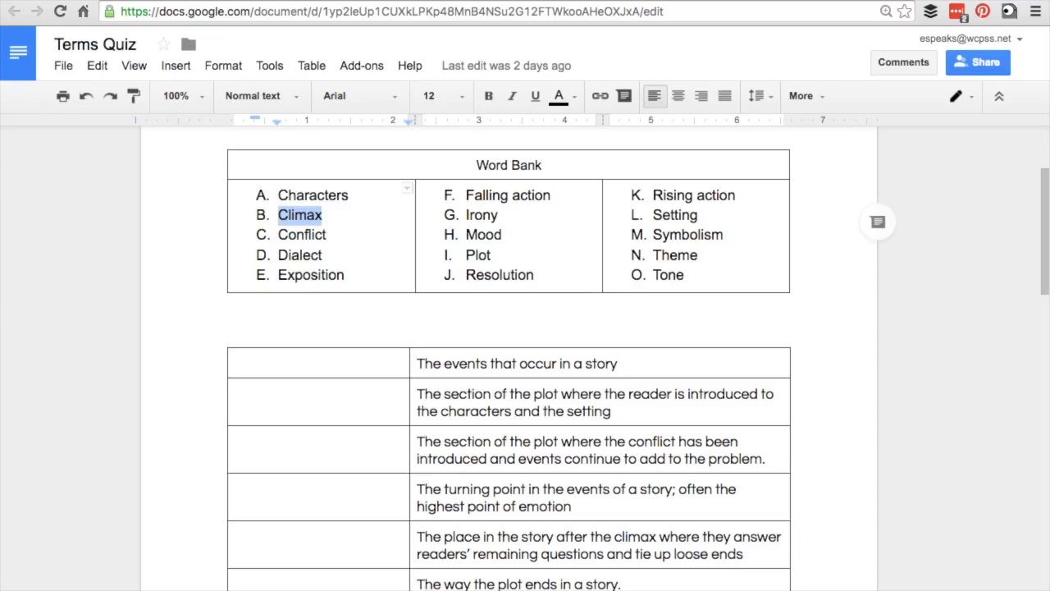
pyautogui.moveTo(341, 233); pyautogui.dragTo(274, 234)
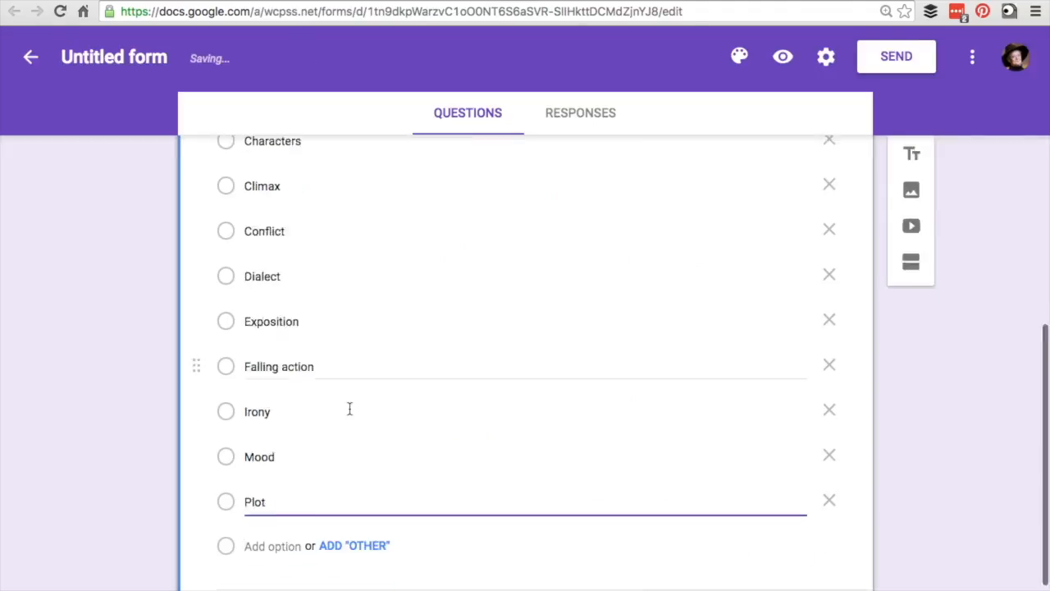
pyautogui.scroll(-1, 300, 551)
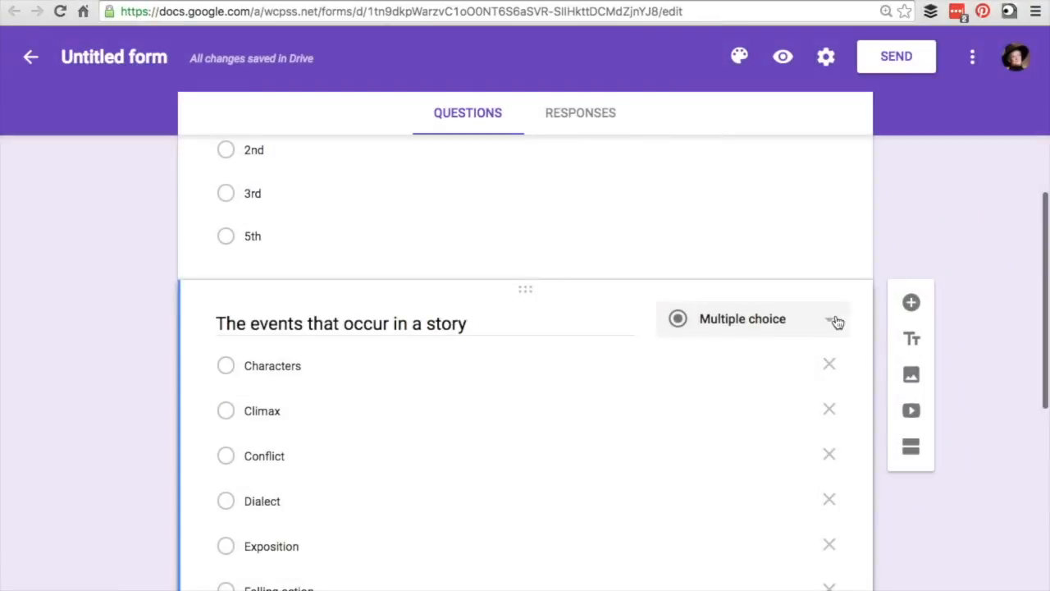
# - Change the type of the question "The events that occur in a story" to Dropdown and make it required
pyautogui.click(832, 321)
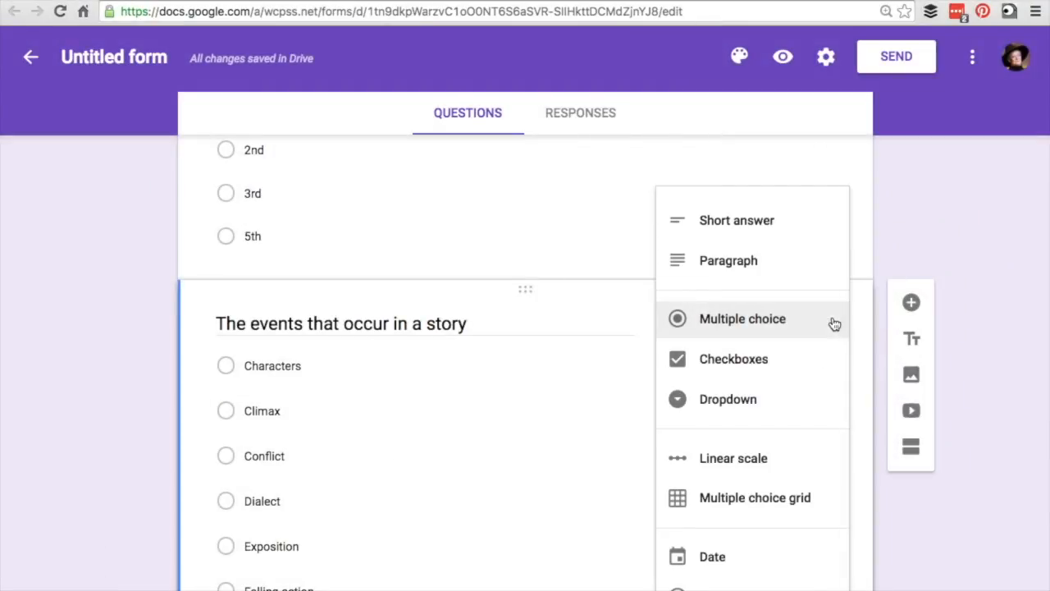
pyautogui.click(759, 400)
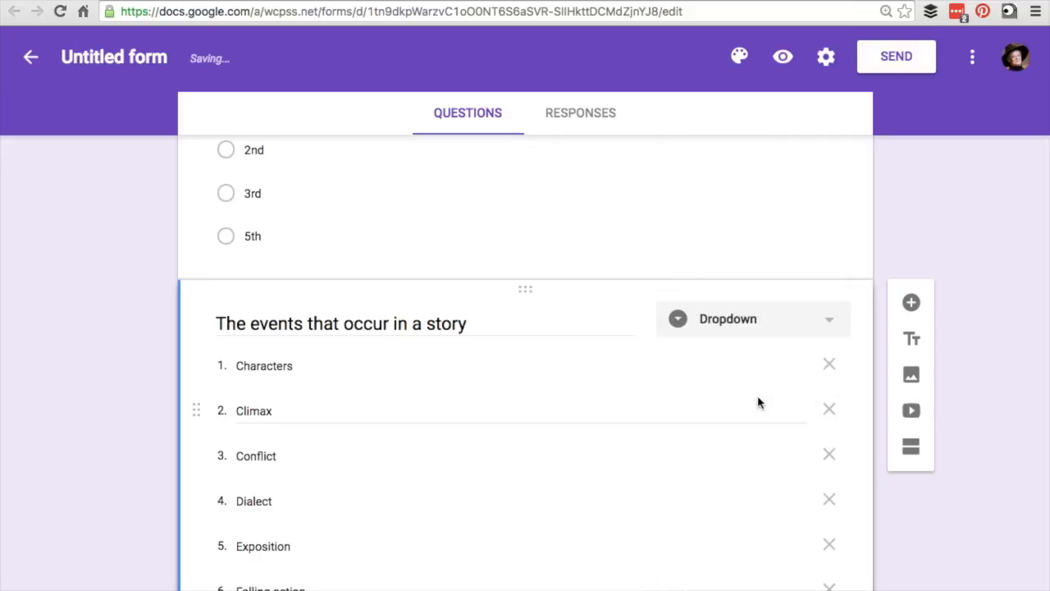
pyautogui.scroll(-4, 703, 440)
pyautogui.scroll(-1, 706, 444)
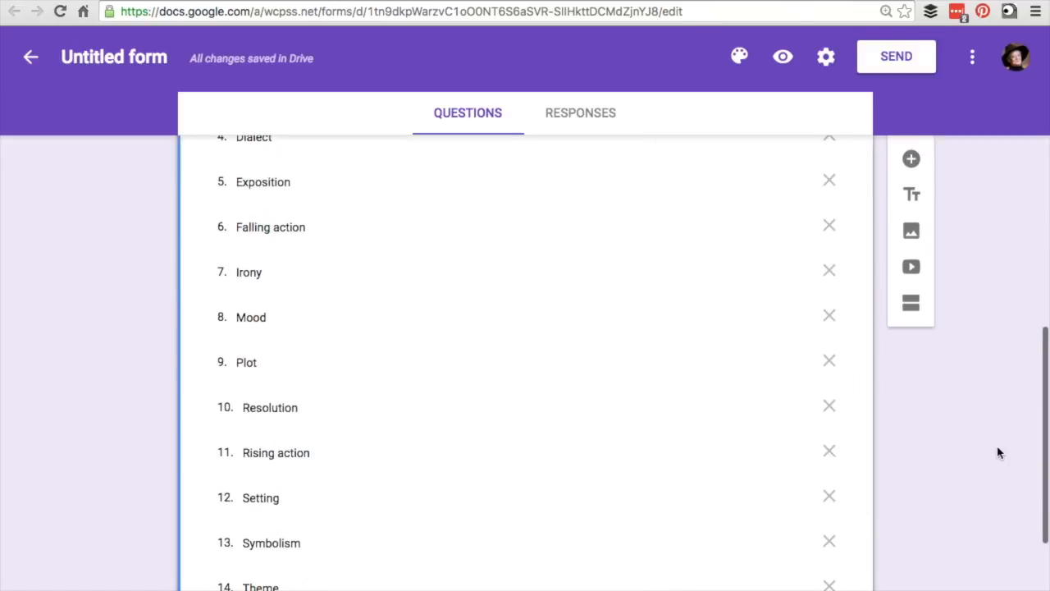
pyautogui.scroll(5, 930, 463)
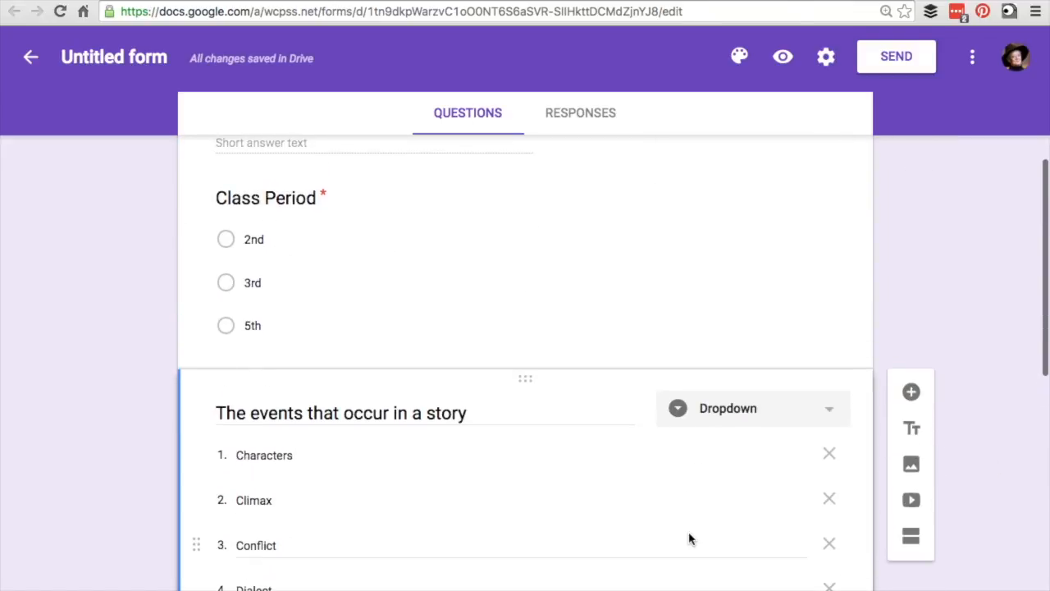
pyautogui.scroll(-8, 689, 537)
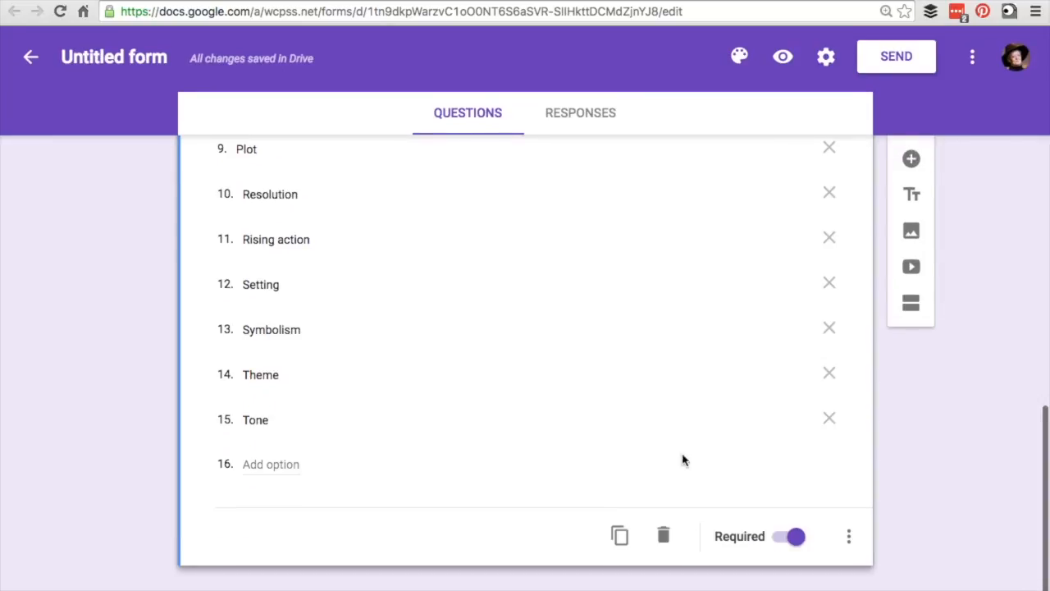
# - Duplicate the dropdown question, and copy the definition about introducing the reader to the characters and the setting from the Terms Quiz document
pyautogui.click(621, 537)
pyautogui.scroll(8, 619, 535)
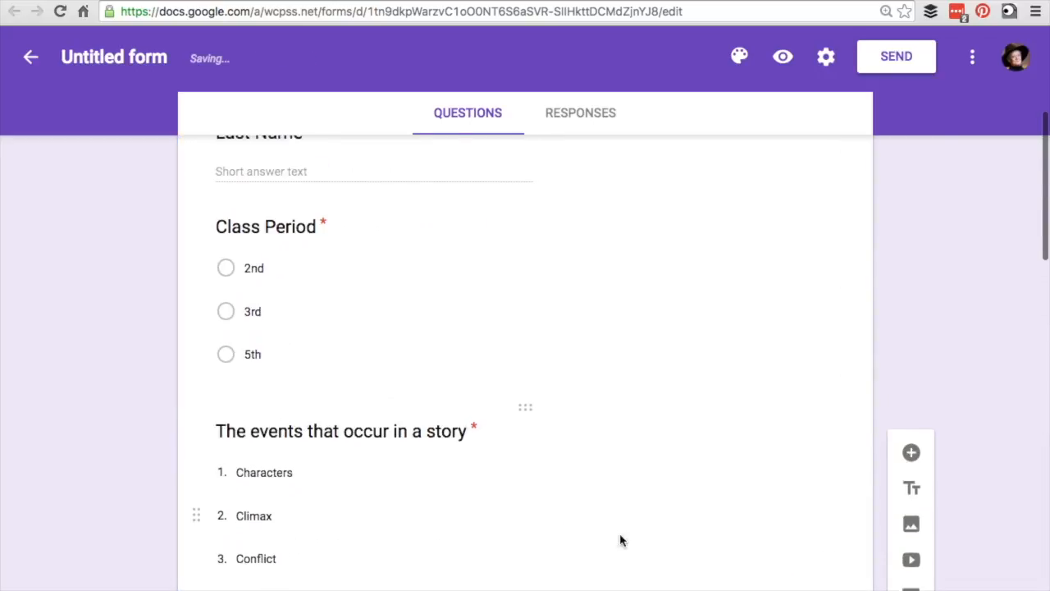
pyautogui.click(322, 1)
pyautogui.click(466, 416)
pyautogui.moveTo(627, 411); pyautogui.dragTo(415, 394)
pyautogui.hotkey('ctrl', 'c')
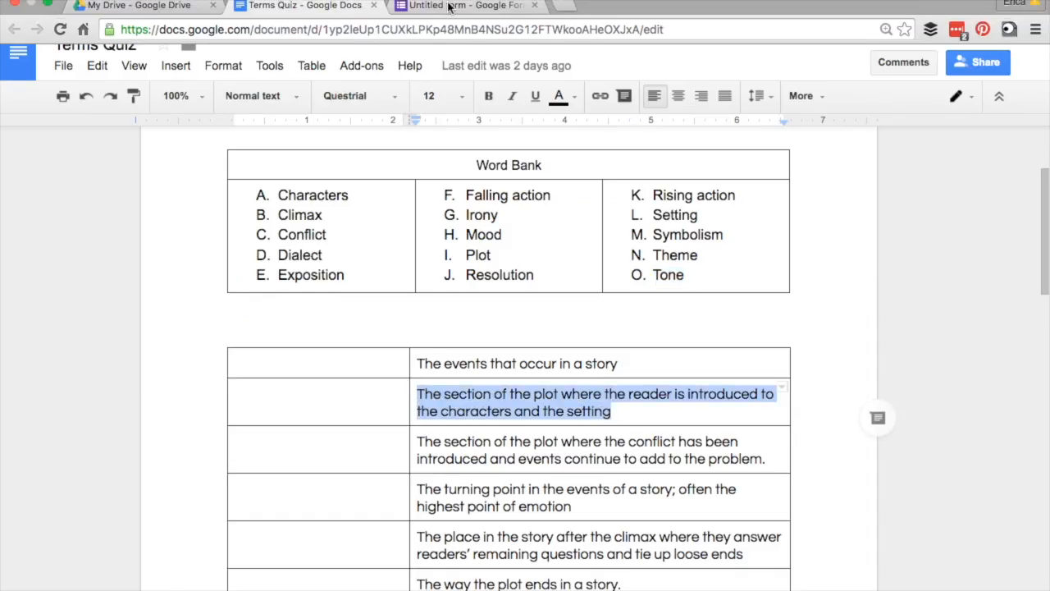
# - Replace the duplicated question's title with "The section of the plot where the reader is introduced to the characters and the setting"
pyautogui.click(447, 8)
pyautogui.scroll(-5, 399, 374)
pyautogui.scroll(5, 399, 375)
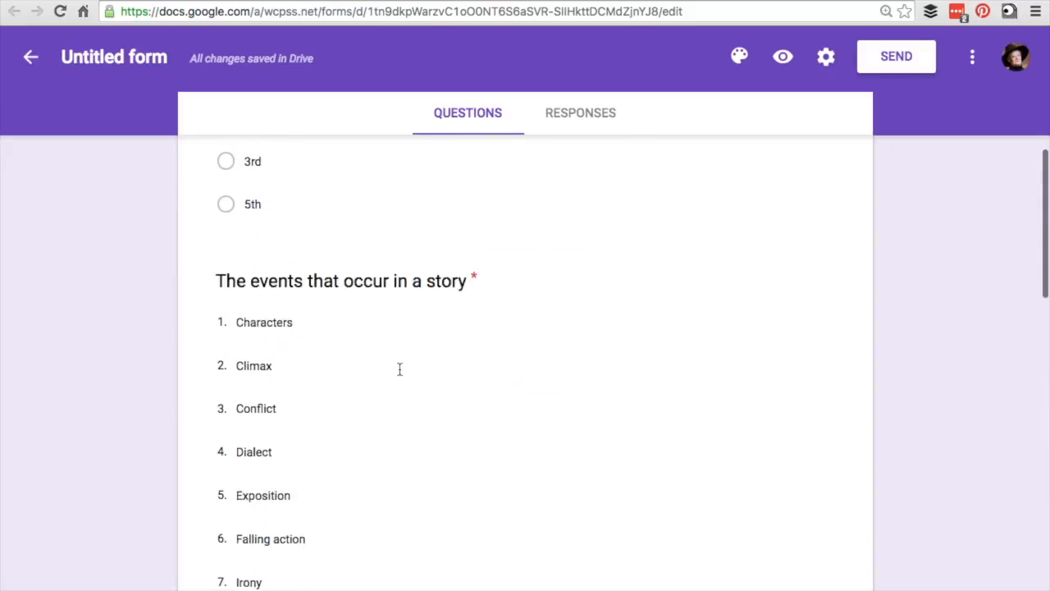
pyautogui.scroll(-9, 399, 375)
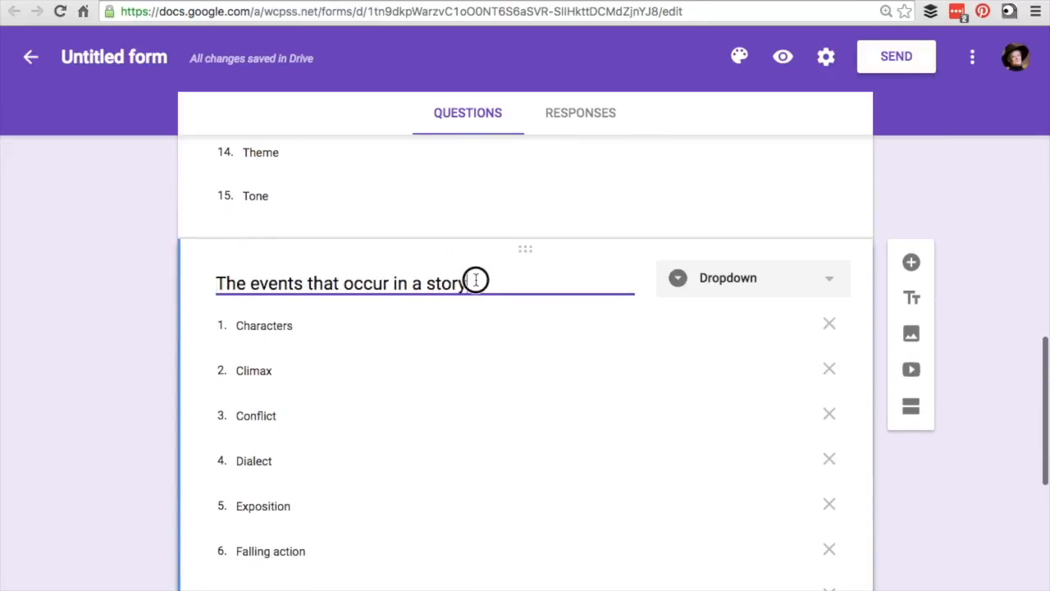
pyautogui.moveTo(475, 281); pyautogui.dragTo(185, 260)
pyautogui.hotkey('ctrl', 'v')
# - Duplicate the dropdown question, and copy the definition about the conflict having been introduced from the Terms Quiz document
pyautogui.scroll(-6, 457, 424)
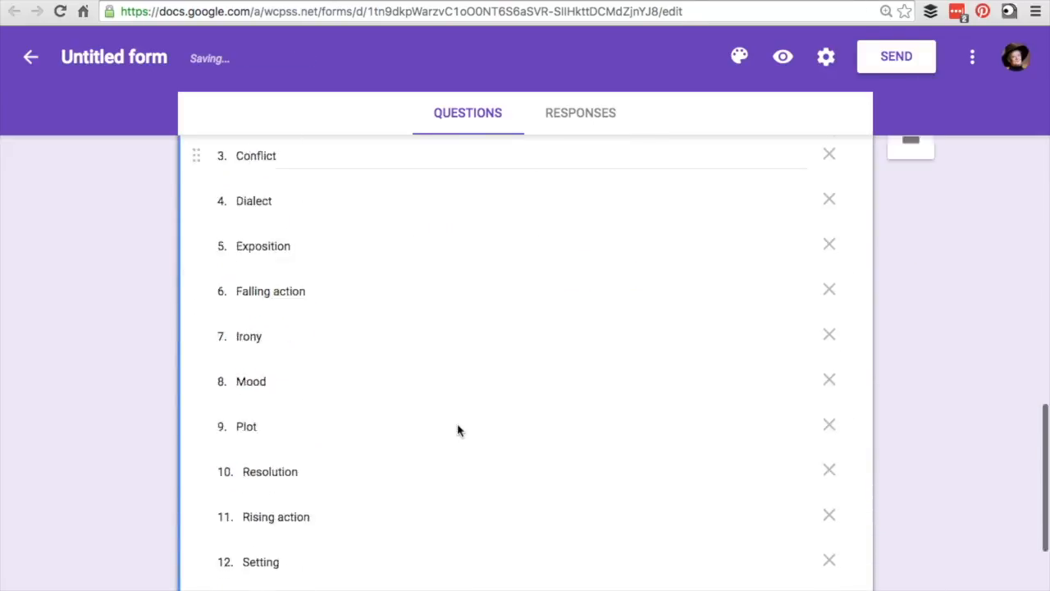
pyautogui.click(617, 536)
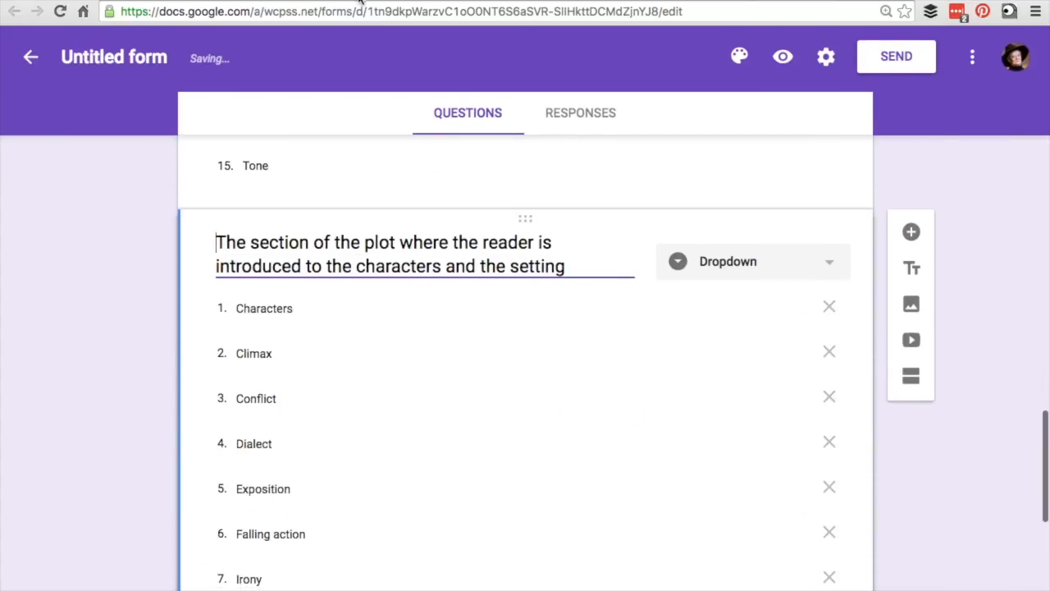
pyautogui.hotkey('ctrl', 'Tab')
pyautogui.click(605, 443)
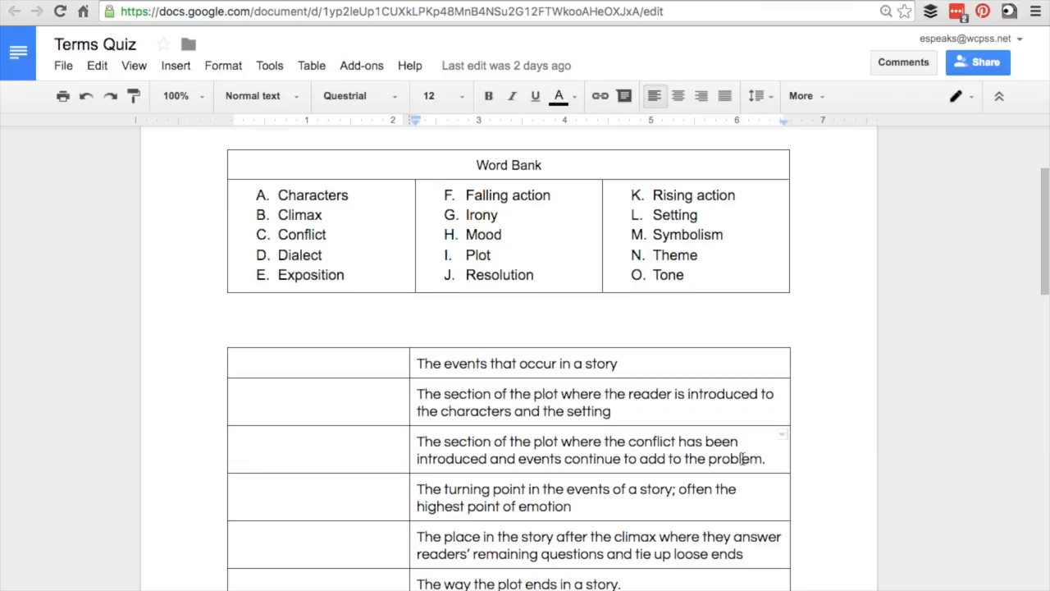
pyautogui.moveTo(771, 457); pyautogui.dragTo(410, 436)
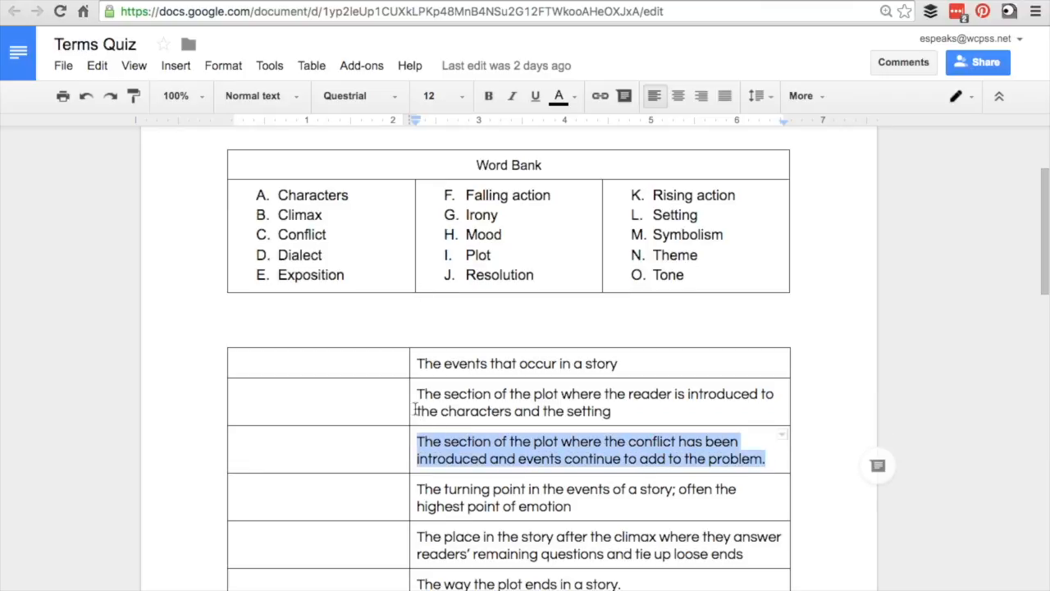
pyautogui.hotkey('ctrl', 'c')
# - Title the duplicated question with the copied conflict definition, and duplicate the question again for the next definition
pyautogui.hotkey('ctrl', 'Tab')
pyautogui.scroll(-5, 434, 382)
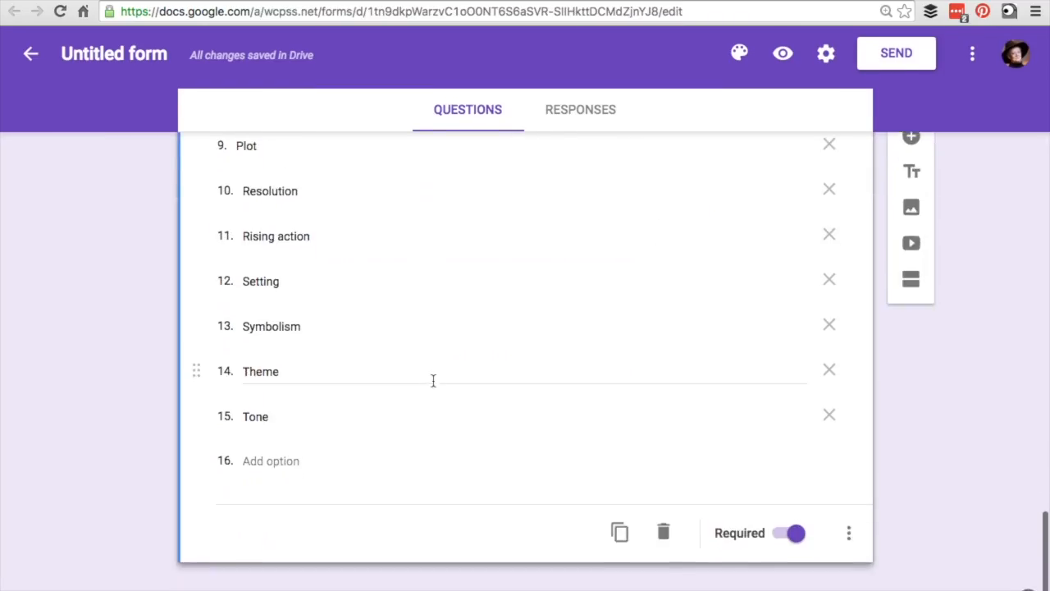
pyautogui.click(619, 537)
pyautogui.scroll(-8, 375, 523)
pyautogui.click(619, 535)
pyautogui.hotkey('ctrl', 'v')
pyautogui.scroll(-5, 443, 474)
# - Add duplicated questions for the definitions about the place in the story after the climax and the way the plot ends
pyautogui.hotkey('ctrl', 'Tab')
pyautogui.moveTo(743, 366); pyautogui.dragTo(413, 347)
pyautogui.hotkey('ctrl', 'Tab')
pyautogui.hotkey('ctrl', 'Tab')
pyautogui.moveTo(622, 396); pyautogui.dragTo(413, 396)
pyautogui.hotkey('ctrl', 'c')
pyautogui.hotkey('ctrl', 'Tab')
pyautogui.hotkey('ctrl', 'v')
pyautogui.click(619, 540)
# - Copy the next definitions from the Terms Quiz document into the titles of further duplicates of the dropdown question
pyautogui.hotkey('ctrl', 'Tab')
pyautogui.moveTo(579, 426); pyautogui.dragTo(413, 426)
pyautogui.hotkey('ctrl', 'Tab')
pyautogui.hotkey('ctrl', 'v')
pyautogui.hotkey('ctrl', 'Tab')
pyautogui.hotkey('ctrl', 'Tab')
pyautogui.moveTo(420, 342); pyautogui.dragTo(184, 337)
pyautogui.scroll(-8, 560, 522)
pyautogui.click(619, 534)
# - Turn the remaining definitions in the Terms Quiz document into duplicated dropdown questions
pyautogui.hotkey('ctrl', 'Tab')
pyautogui.moveTo(714, 464); pyautogui.dragTo(447, 443)
pyautogui.hotkey('ctrl', 'Tab')
pyautogui.moveTo(266, 488); pyautogui.dragTo(228, 478)
pyautogui.hotkey('ctrl', 'Tab')
pyautogui.click(596, 447)
pyautogui.moveTo(596, 447); pyautogui.dragTo(410, 436)
pyautogui.hotkey('ctrl', 'Tab')
pyautogui.scroll(-8, 490, 424)
pyautogui.click(620, 525)
pyautogui.moveTo(319, 512); pyautogui.dragTo(181, 454)
pyautogui.hotkey('ctrl', 'v')
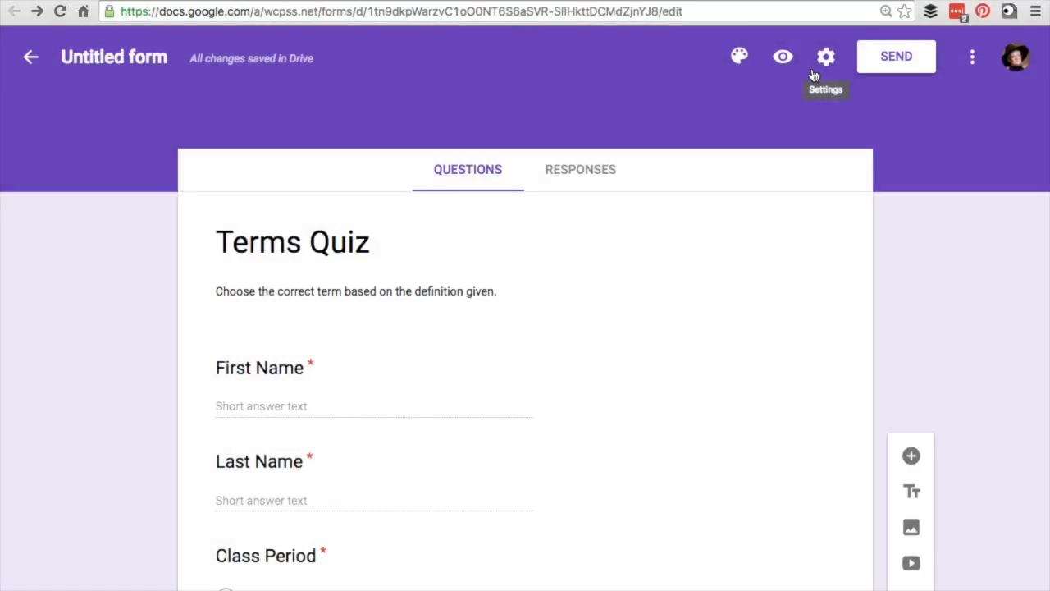
# - Make the form a quiz in its settings, keep the default grade release and respondent options, and save
pyautogui.click(827, 56)
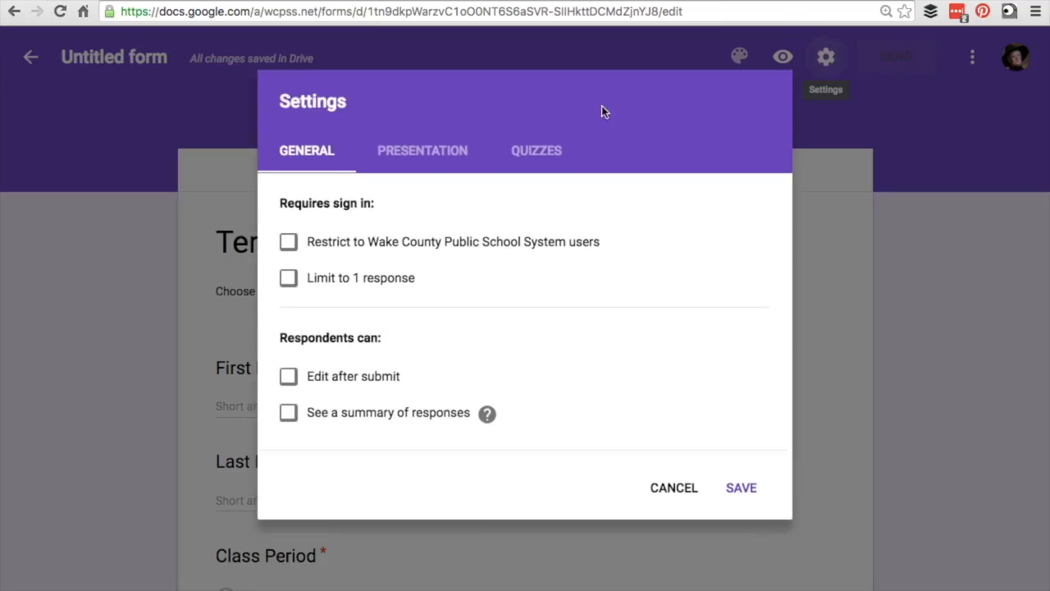
pyautogui.click(537, 155)
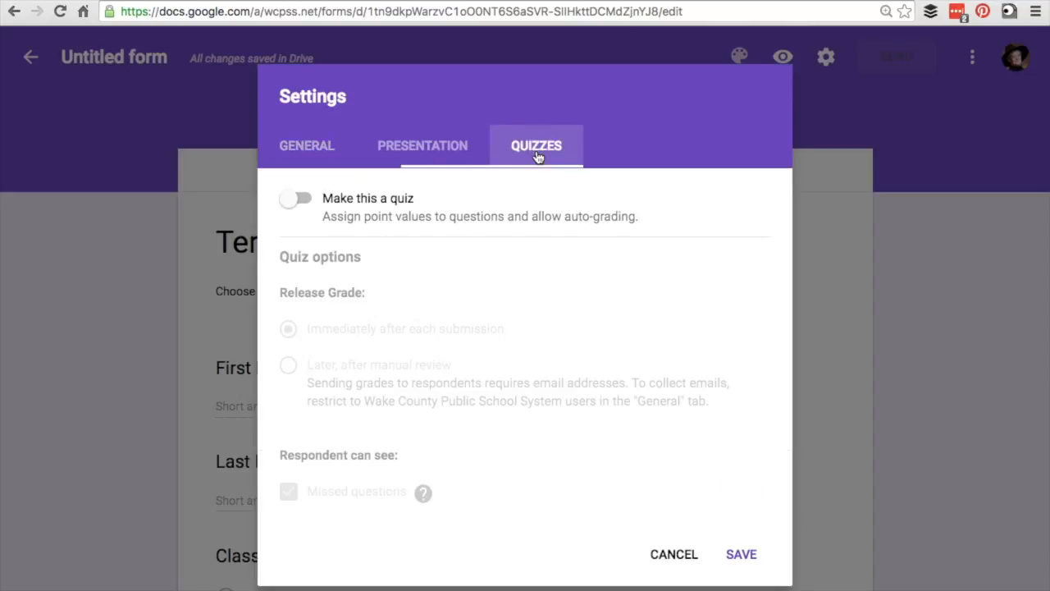
pyautogui.click(295, 199)
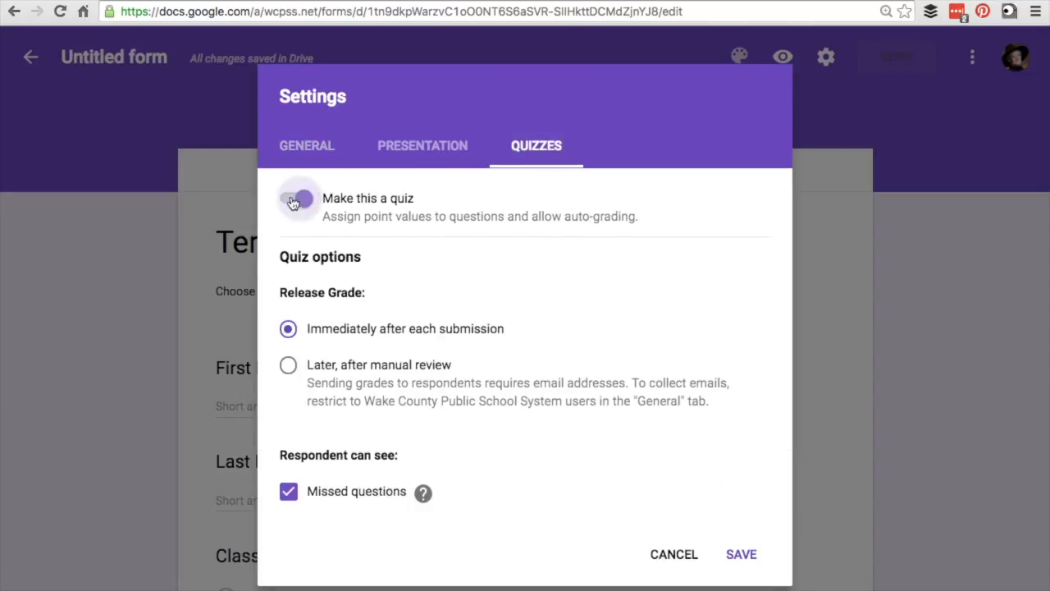
pyautogui.scroll(-3, 519, 490)
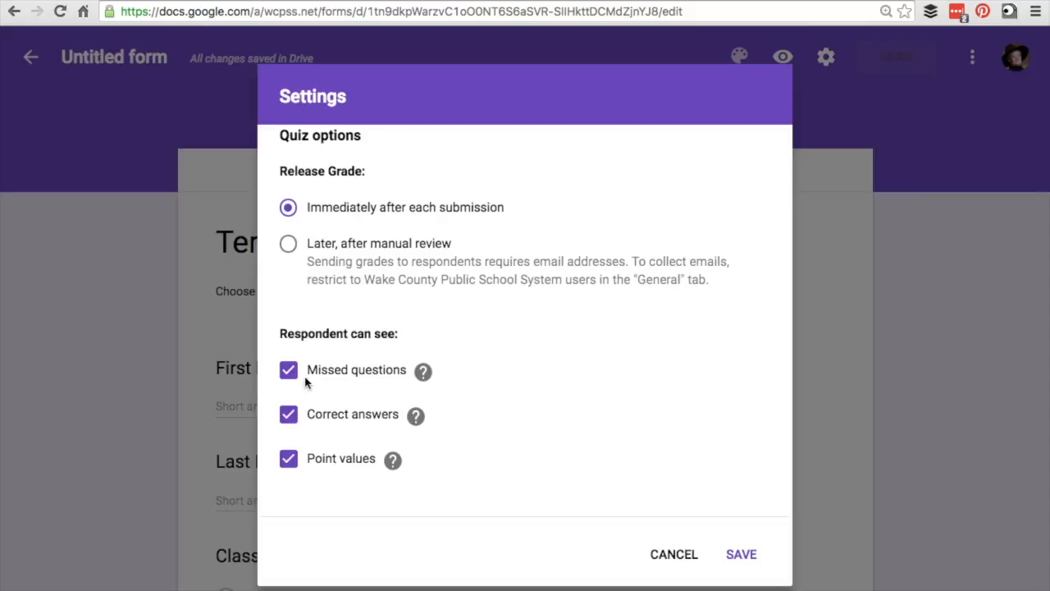
pyautogui.click(741, 556)
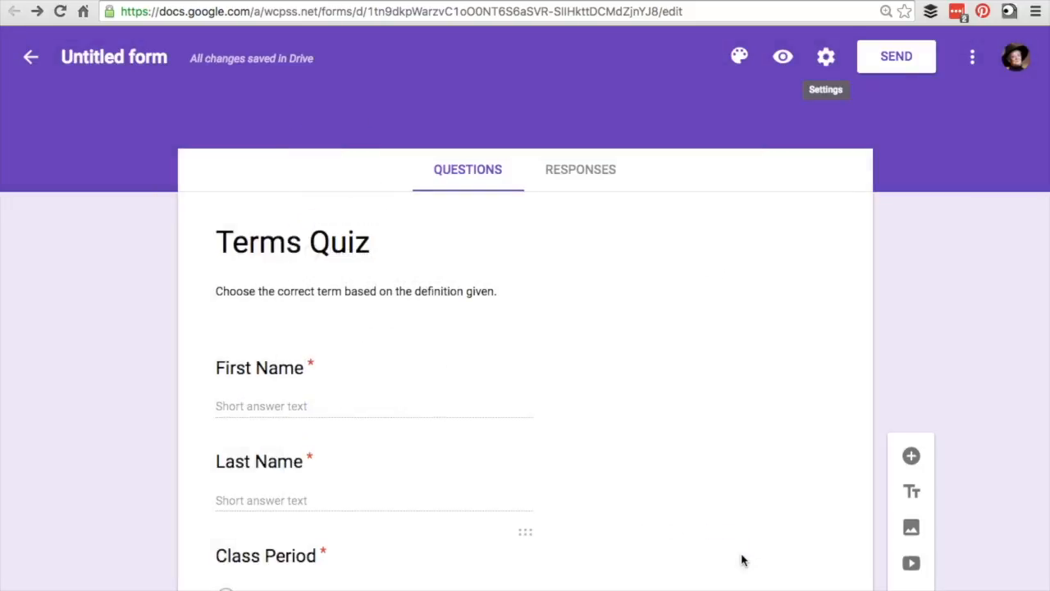
# - Open the answer key of the question "The events that occur in a story"
pyautogui.scroll(-2, 741, 557)
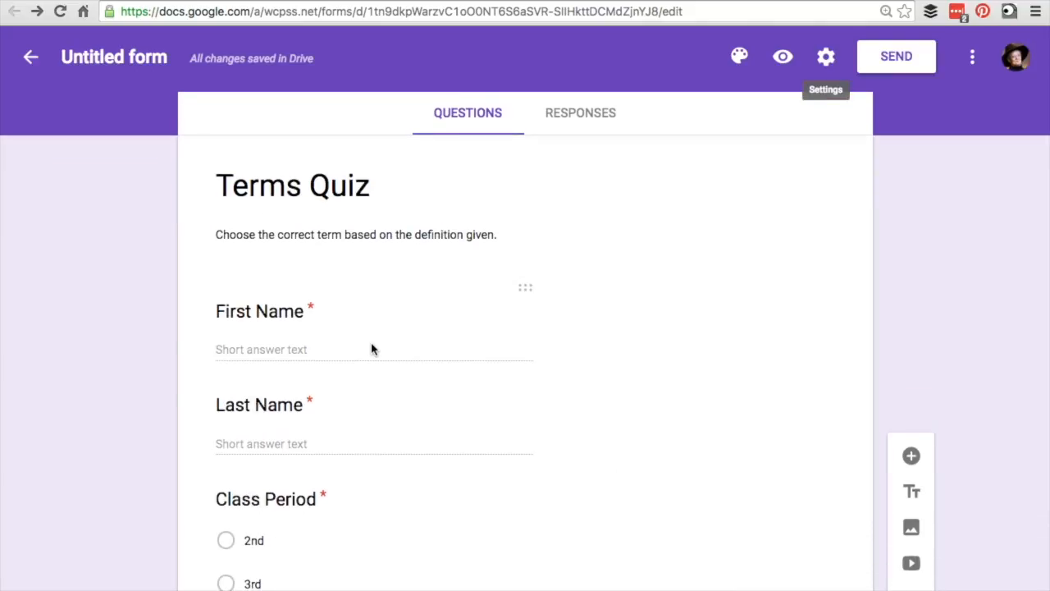
pyautogui.scroll(-5, 371, 349)
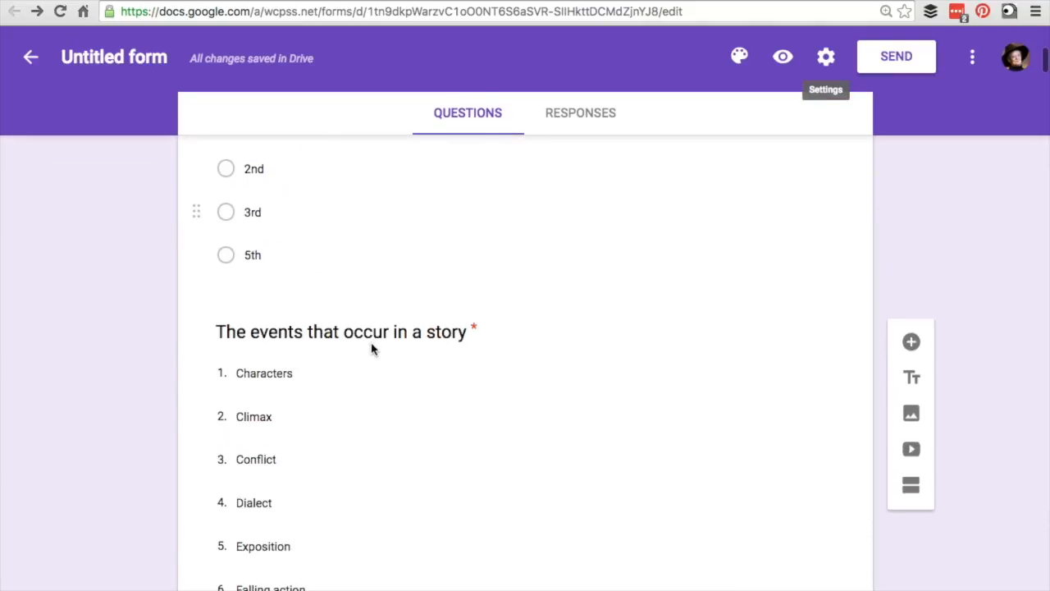
pyautogui.scroll(-7, 371, 345)
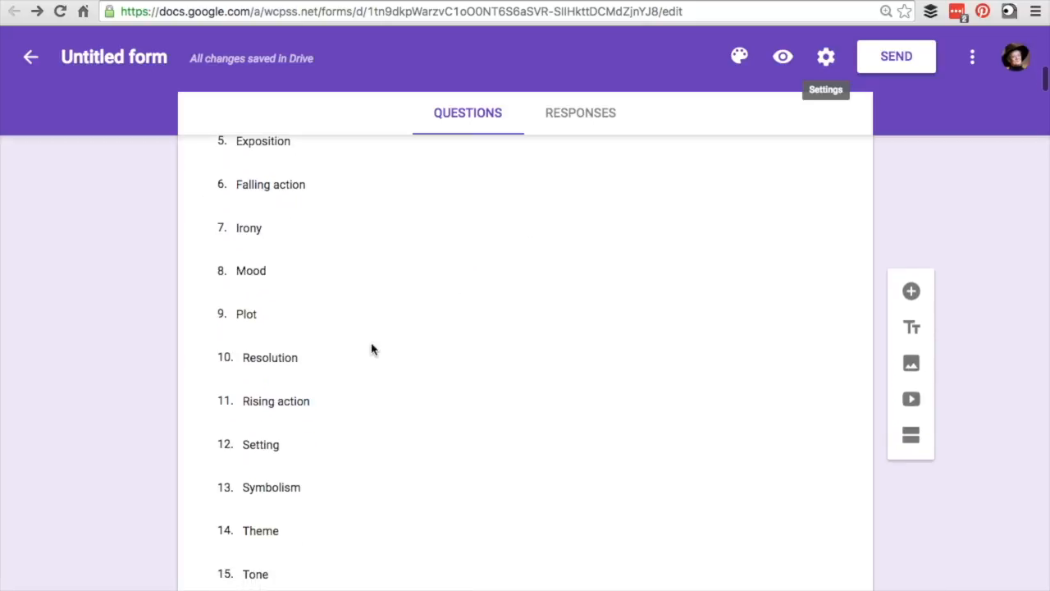
pyautogui.scroll(5, 371, 349)
pyautogui.scroll(2, 371, 349)
pyautogui.click(382, 260)
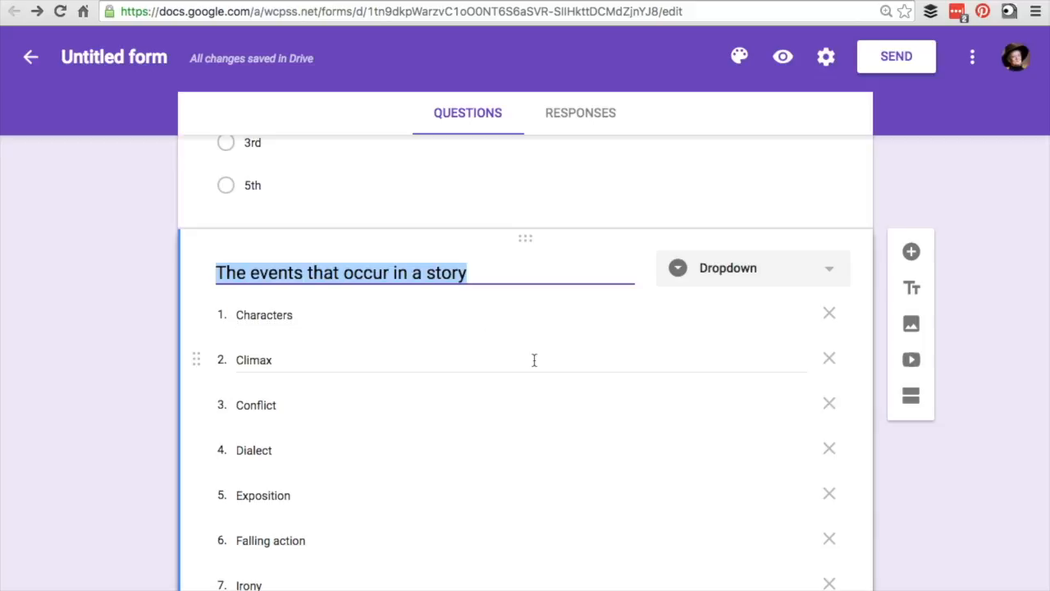
pyautogui.scroll(-7, 664, 368)
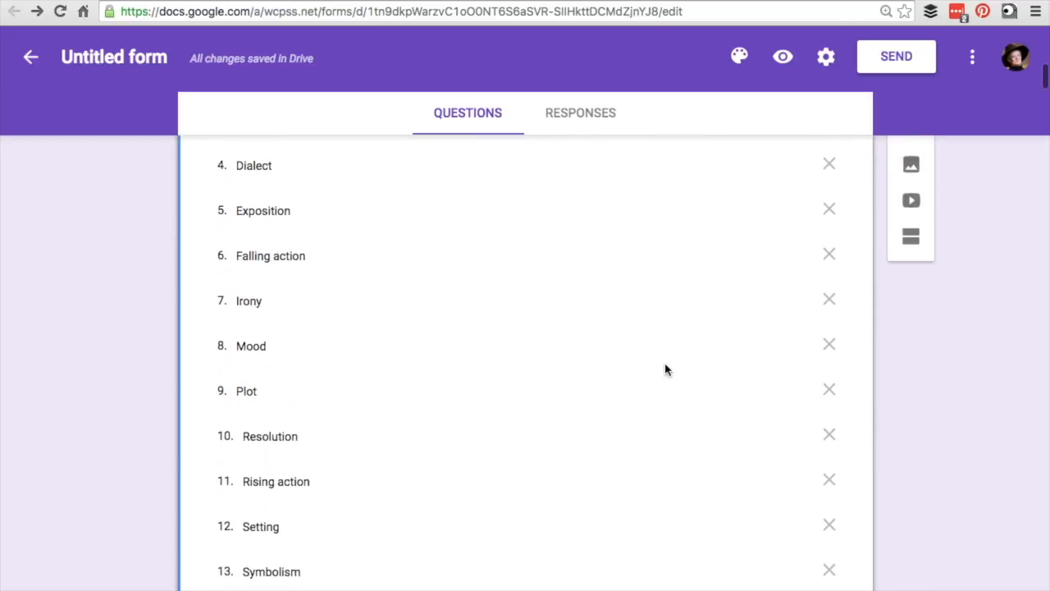
pyautogui.scroll(-1, 665, 369)
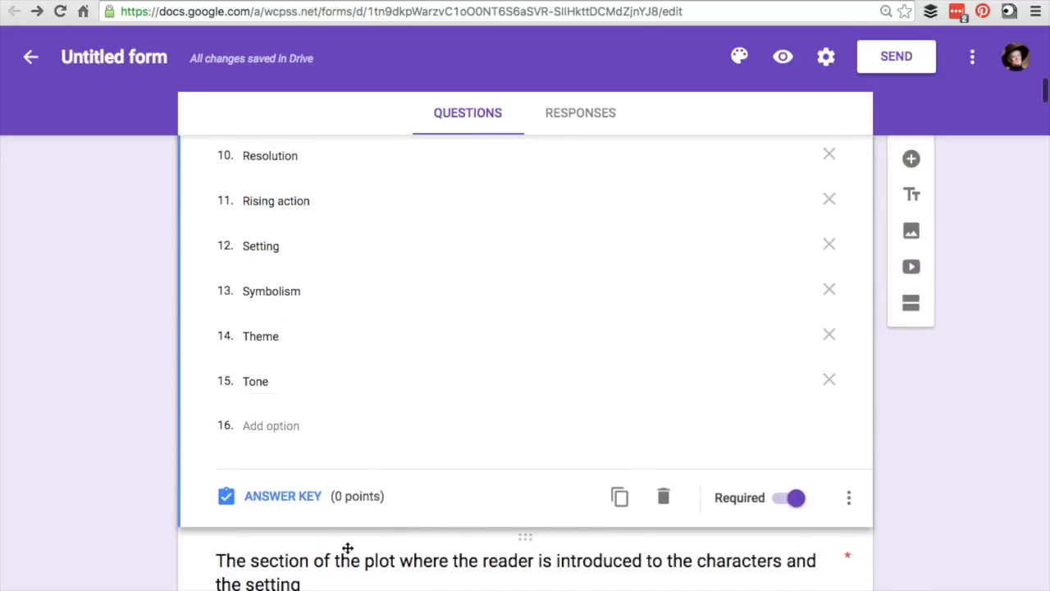
pyautogui.click(226, 497)
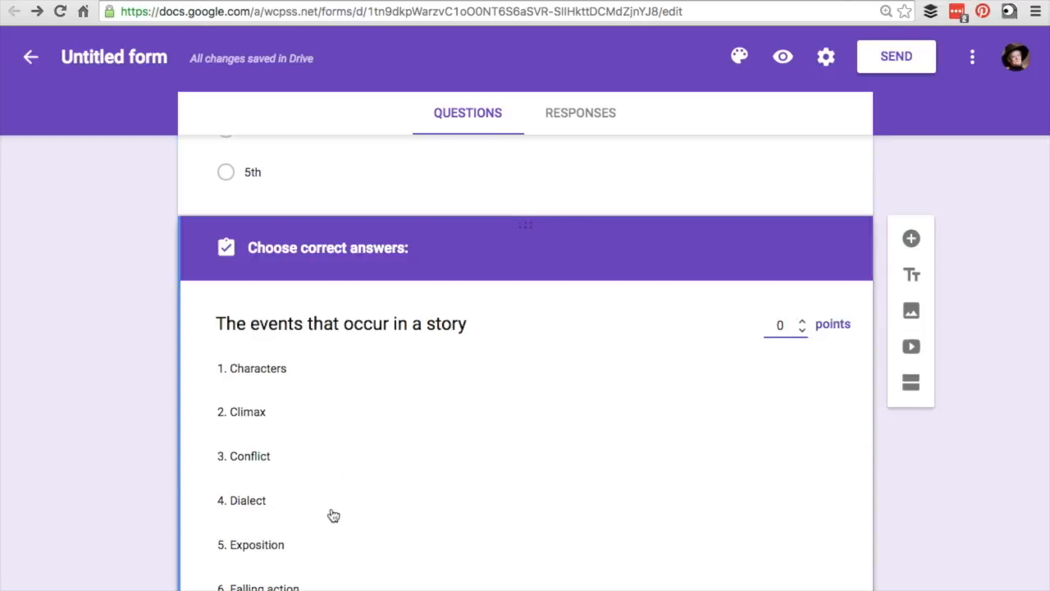
# - Set the question's value to 1 point and mark Plot as the correct answer
pyautogui.scroll(-1, 333, 515)
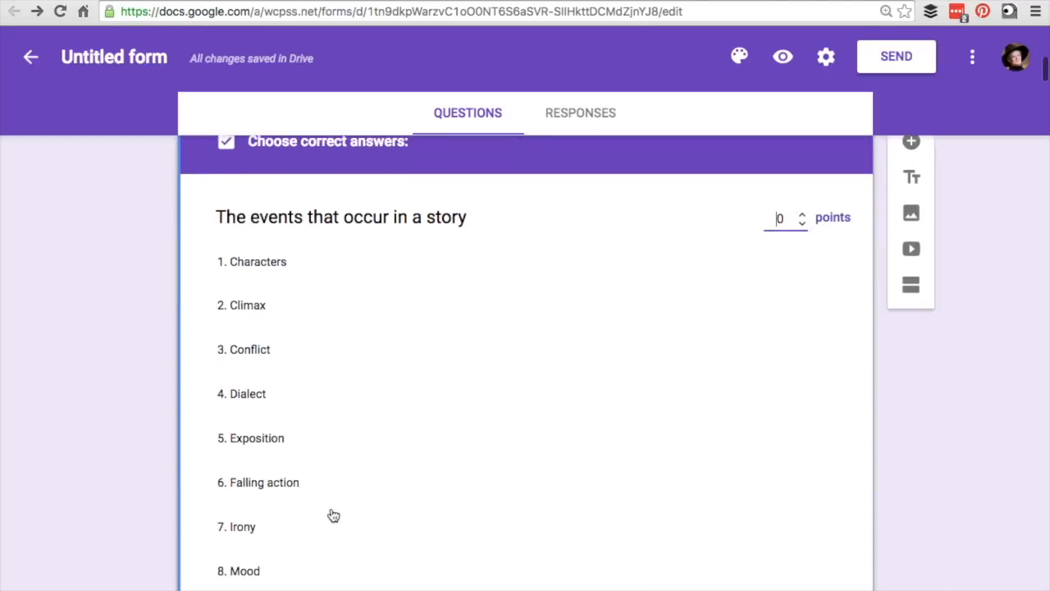
pyautogui.scroll(1, 333, 515)
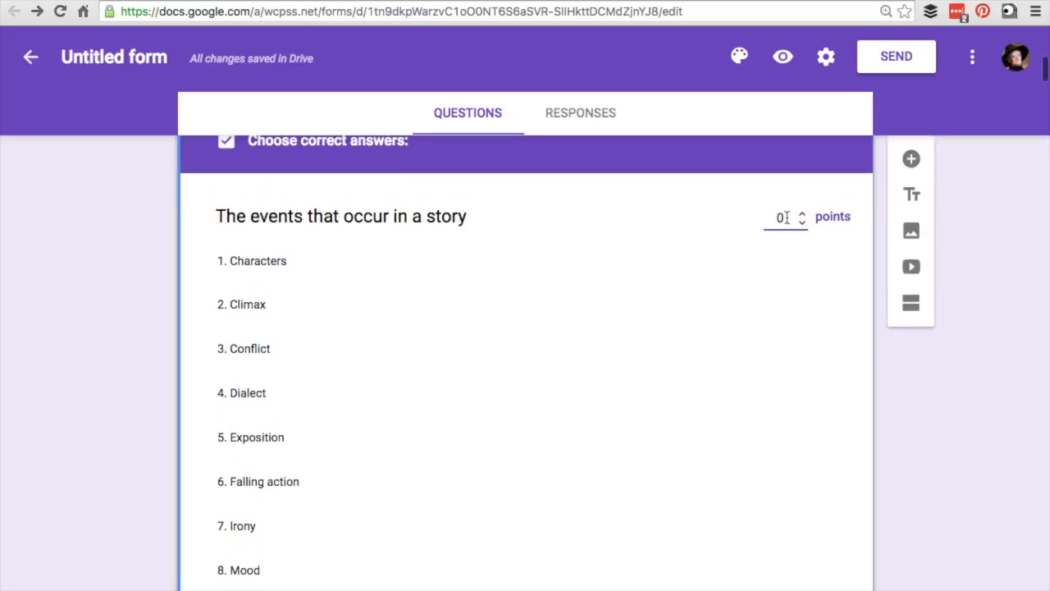
pyautogui.moveTo(783, 217); pyautogui.dragTo(764, 217)
pyautogui.scroll(-1, 670, 277)
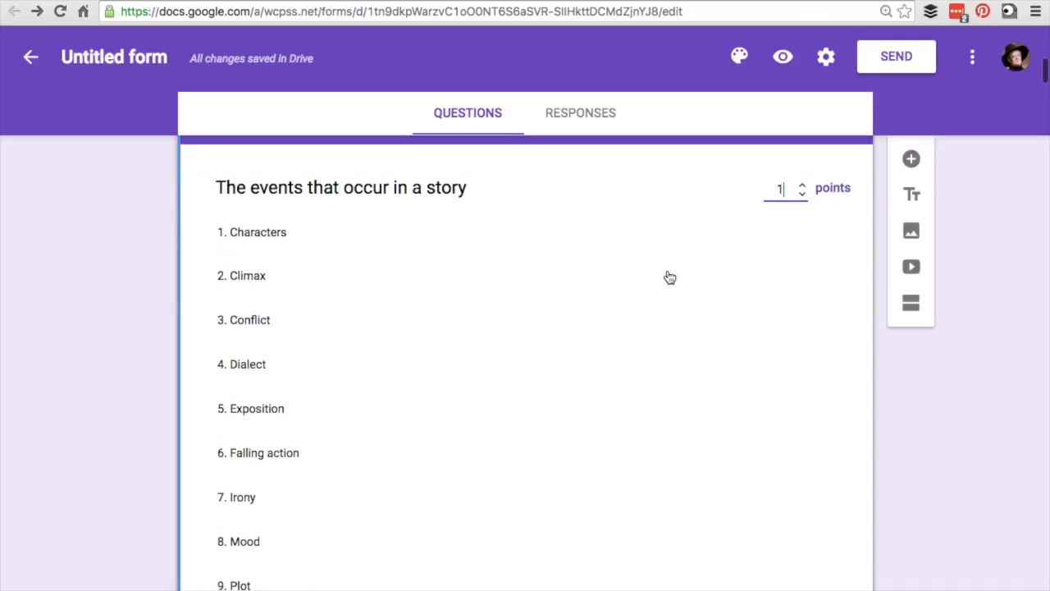
pyautogui.scroll(-1, 669, 278)
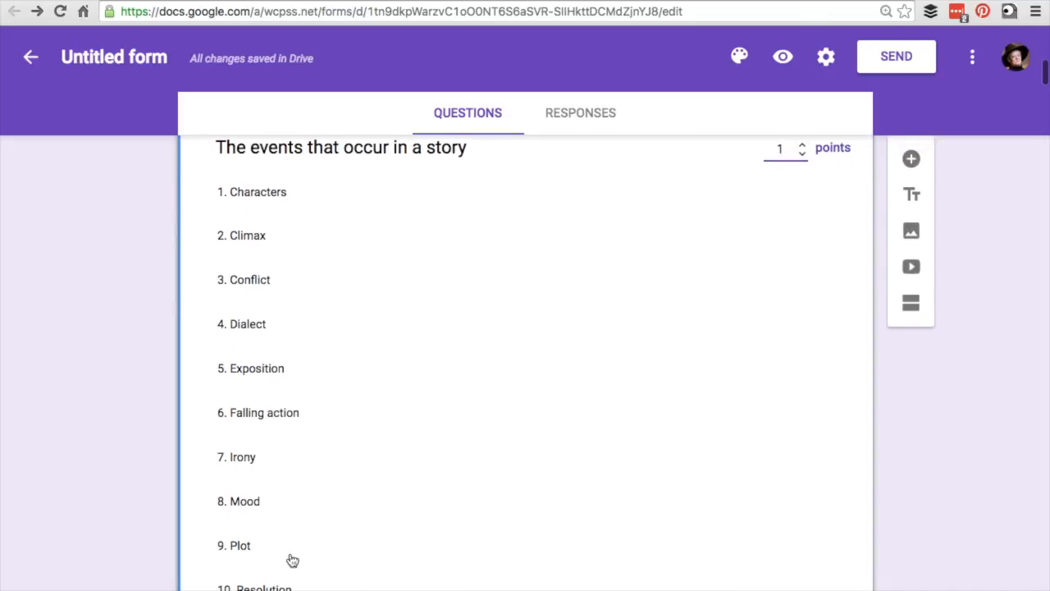
pyautogui.scroll(-2, 331, 542)
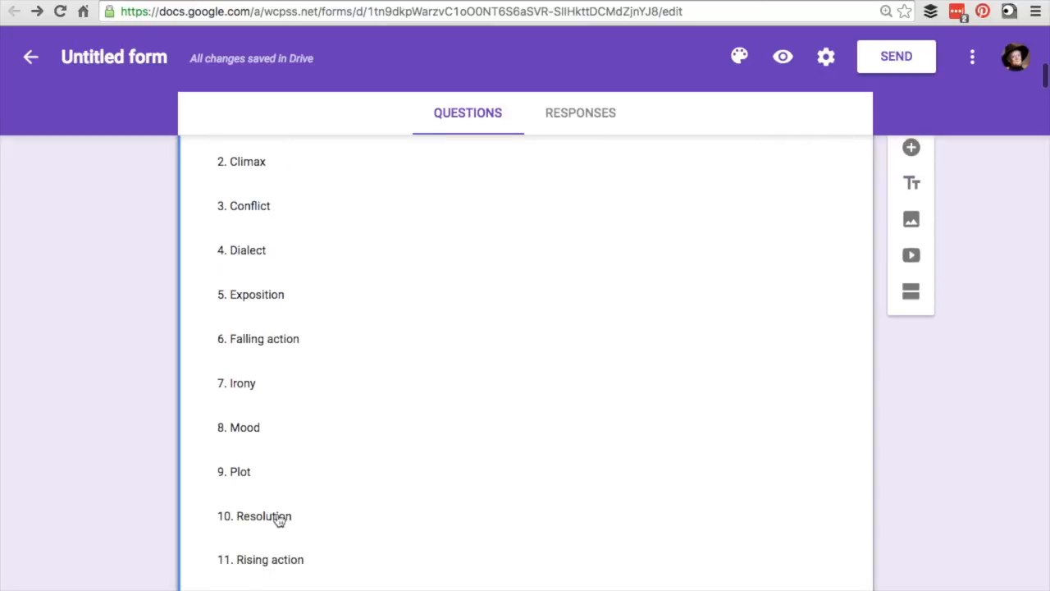
pyautogui.click(238, 474)
# - In the answer key of the question about introducing the reader to the characters and setting, assign 1 point and mark Exposition as correct
pyautogui.scroll(-5, 238, 474)
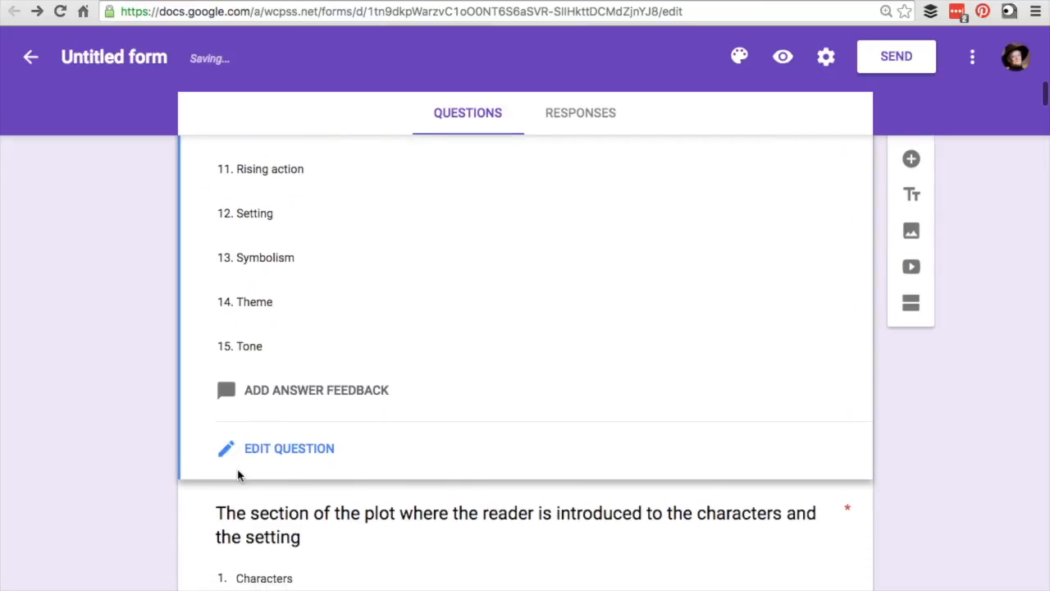
pyautogui.scroll(-3, 238, 474)
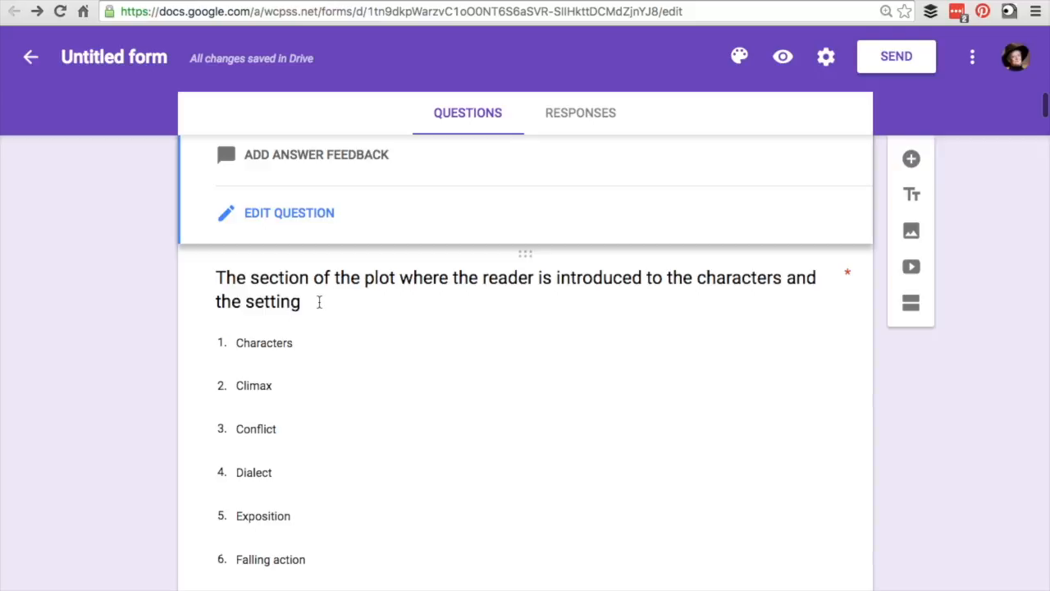
pyautogui.click(268, 287)
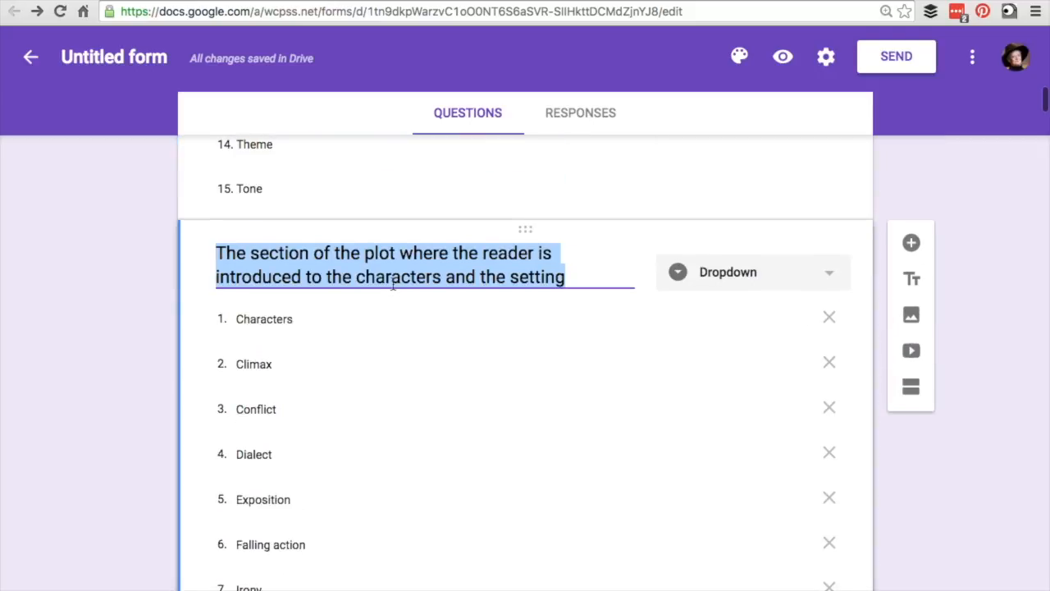
pyautogui.scroll(-6, 393, 284)
pyautogui.click(286, 293)
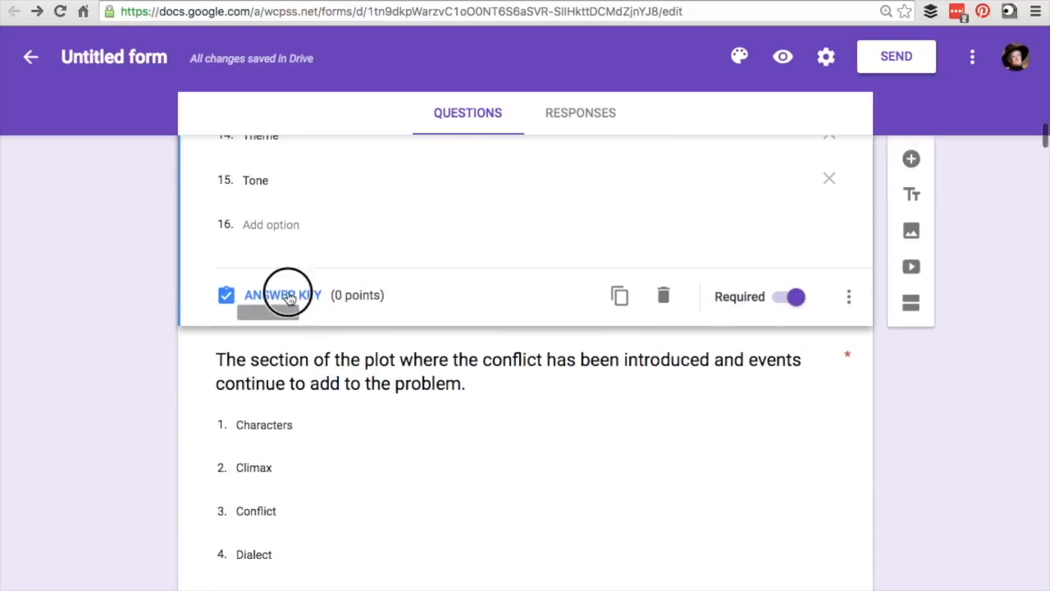
pyautogui.click(262, 300)
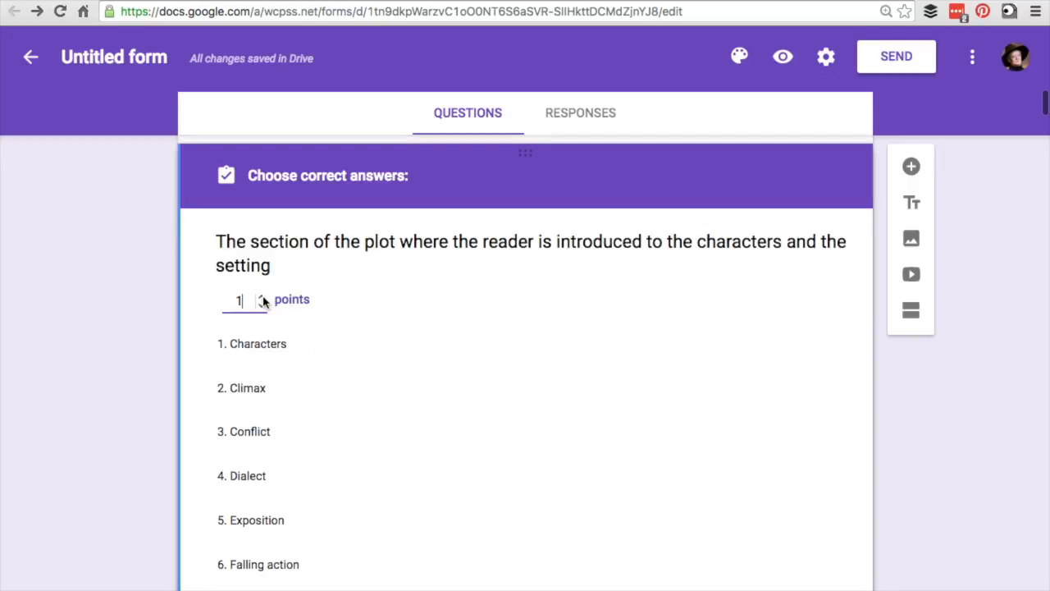
pyautogui.scroll(-5, 328, 348)
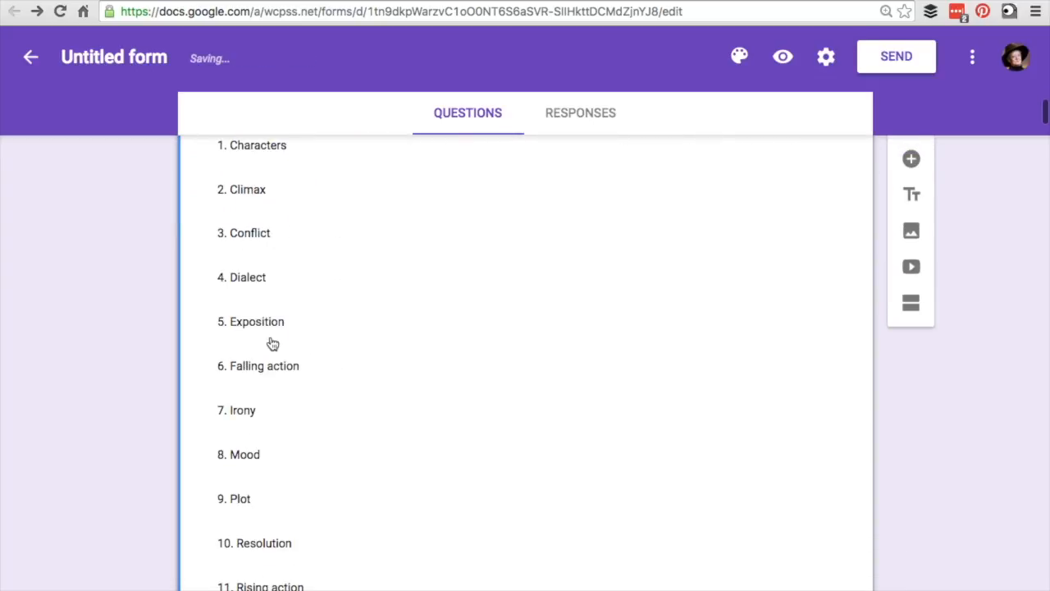
pyautogui.click(264, 326)
# - Examine the answer feedback options for incorrect and correct answers without adding any feedback
pyautogui.scroll(-12, 394, 419)
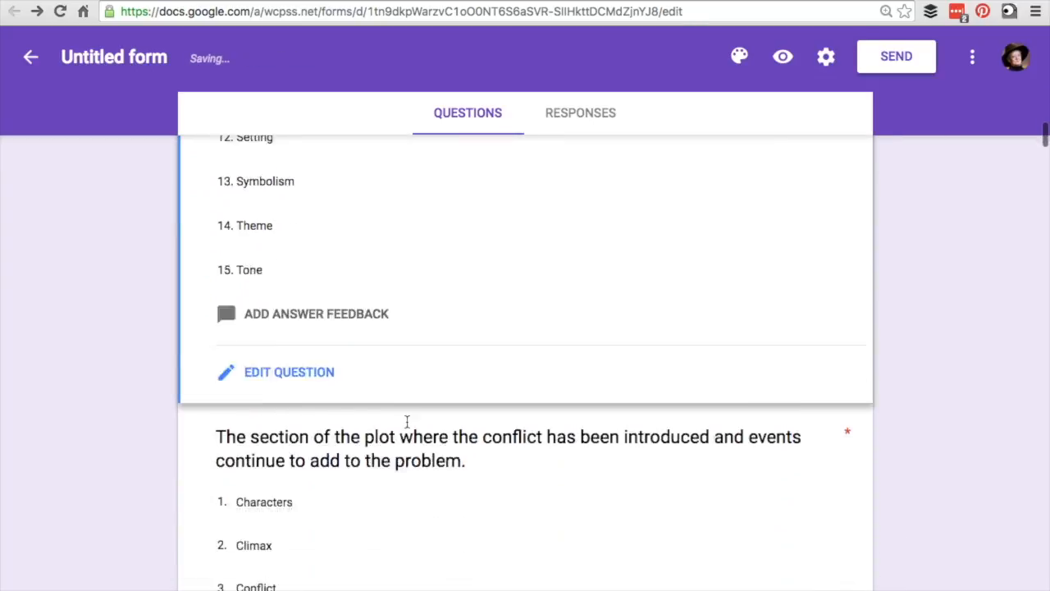
pyautogui.scroll(-1, 408, 422)
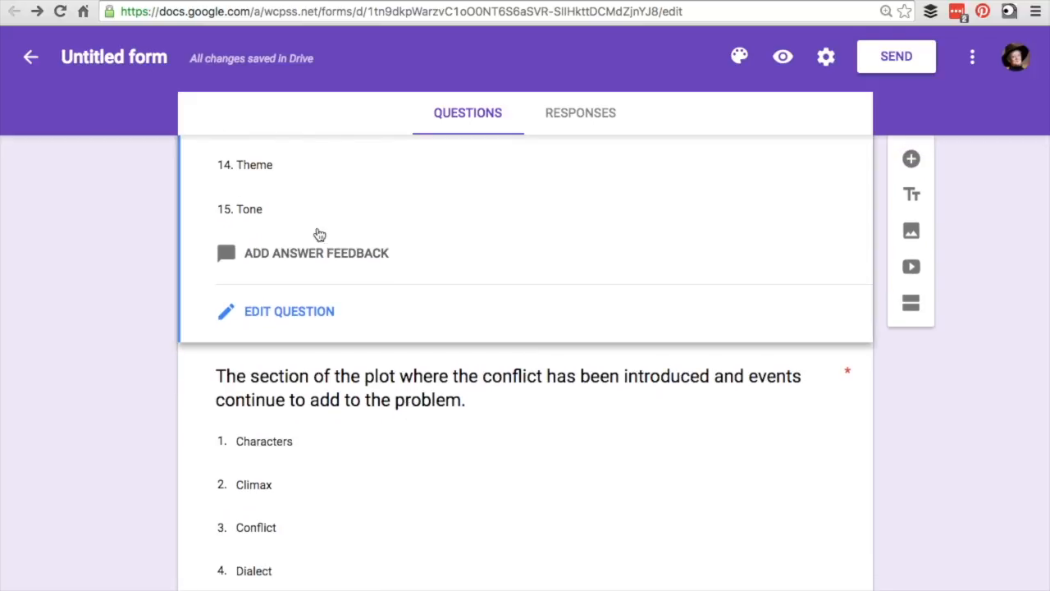
pyautogui.click(310, 259)
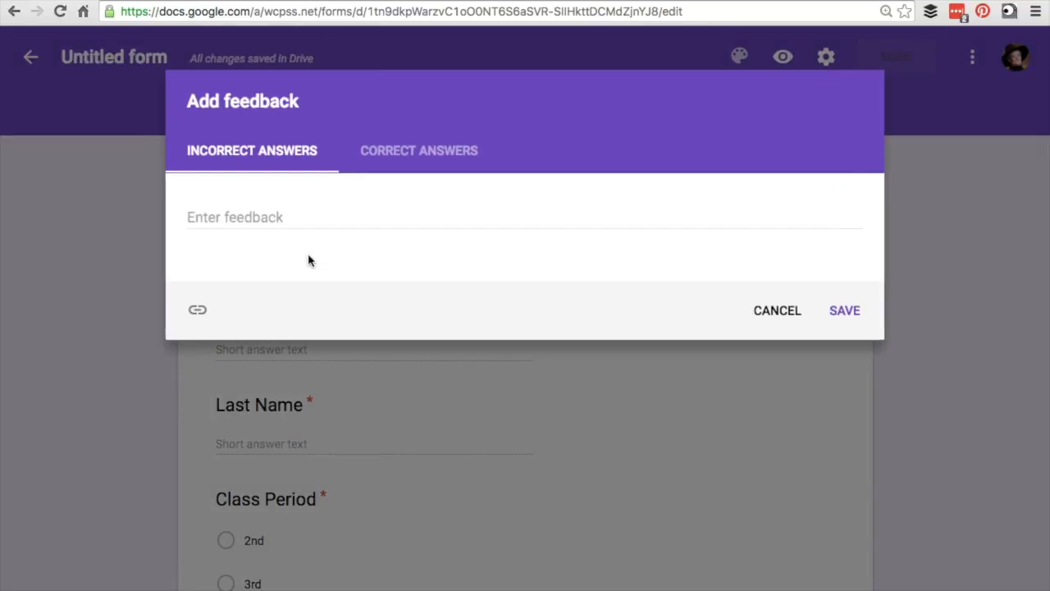
pyautogui.click(383, 153)
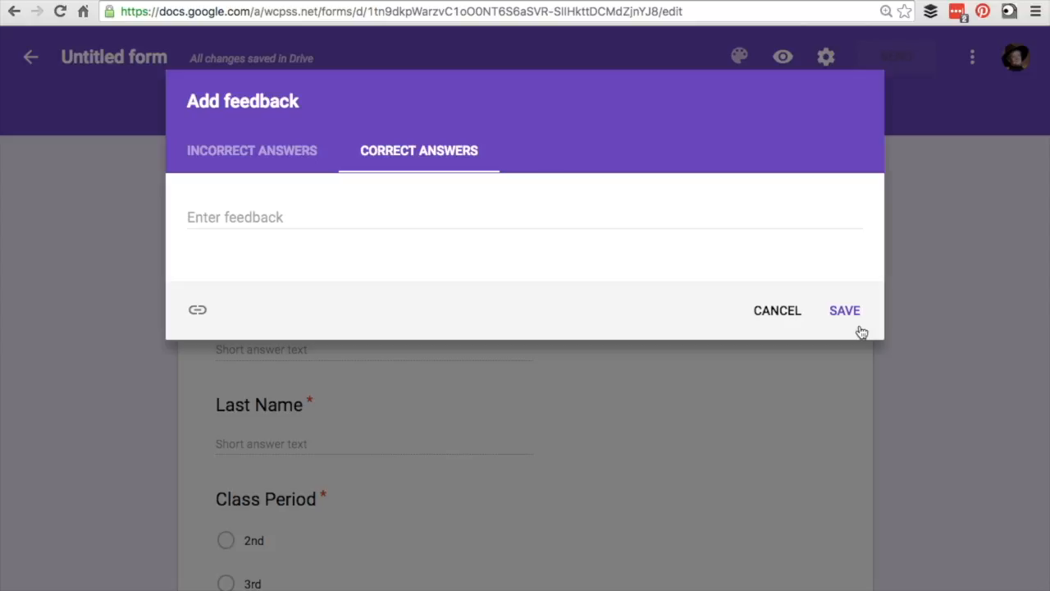
pyautogui.click(790, 313)
pyautogui.scroll(-5, 710, 459)
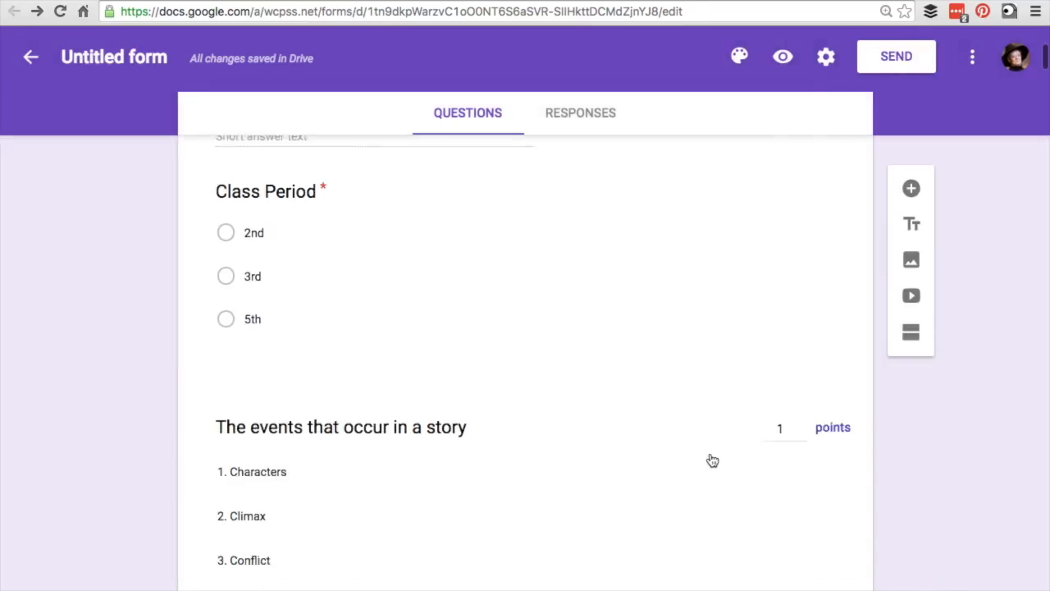
pyautogui.scroll(-4, 630, 498)
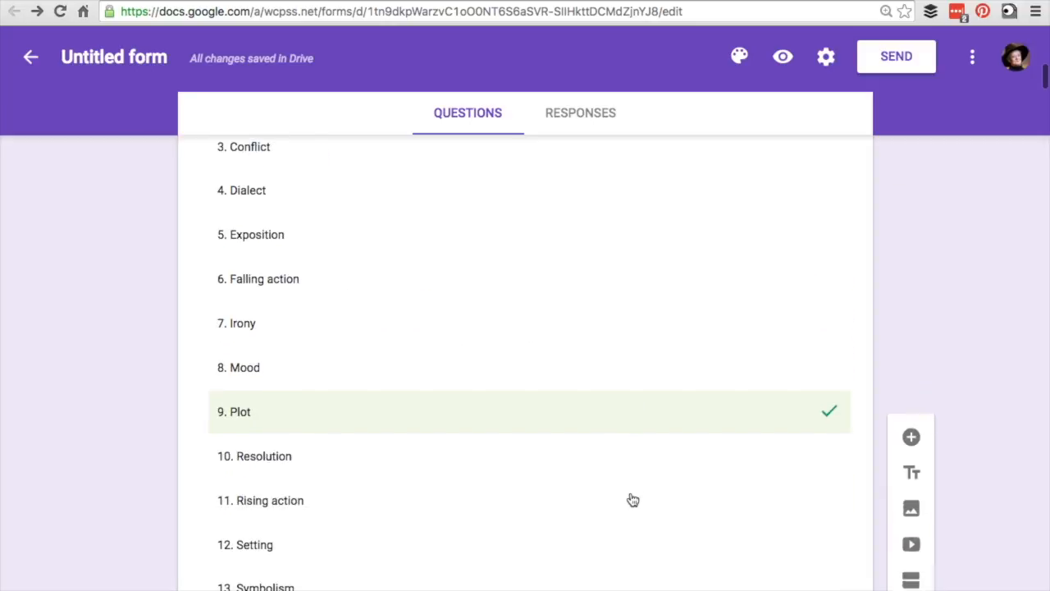
# - In the answer key of the question about the author's attitude, assign 1 point and mark Tone as the correct answer
pyautogui.scroll(-4, 628, 497)
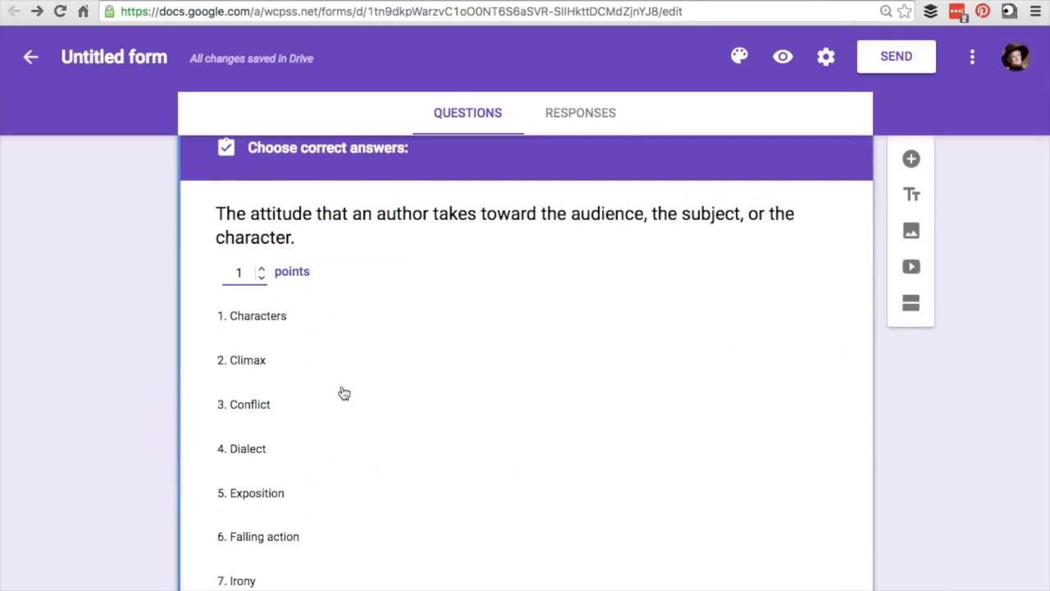
pyautogui.scroll(-1, 344, 393)
pyautogui.scroll(-1, 344, 393)
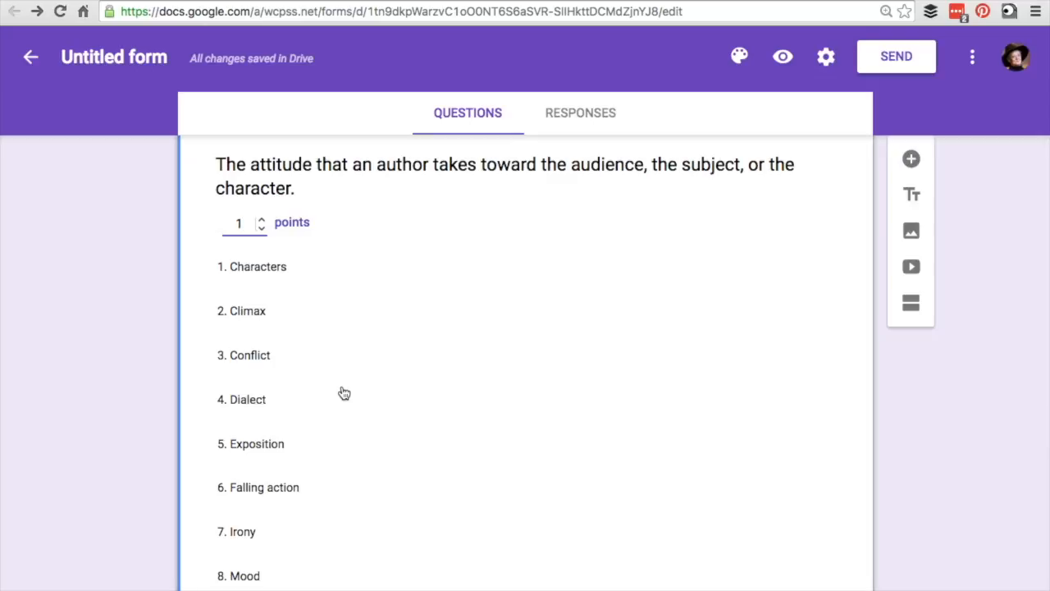
pyautogui.click(284, 284)
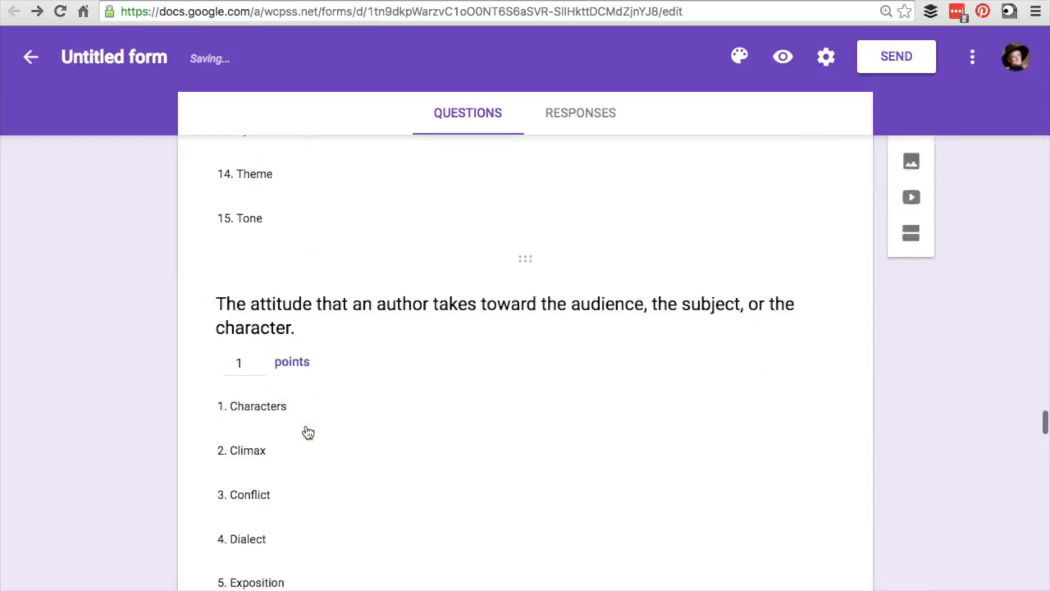
pyautogui.scroll(-3, 305, 431)
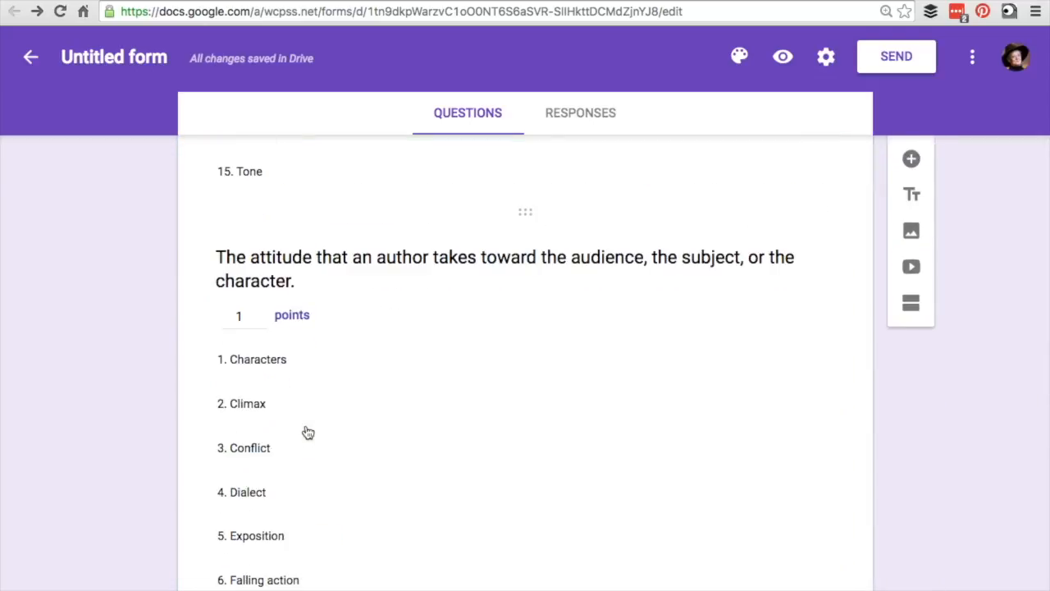
pyautogui.scroll(-1, 288, 397)
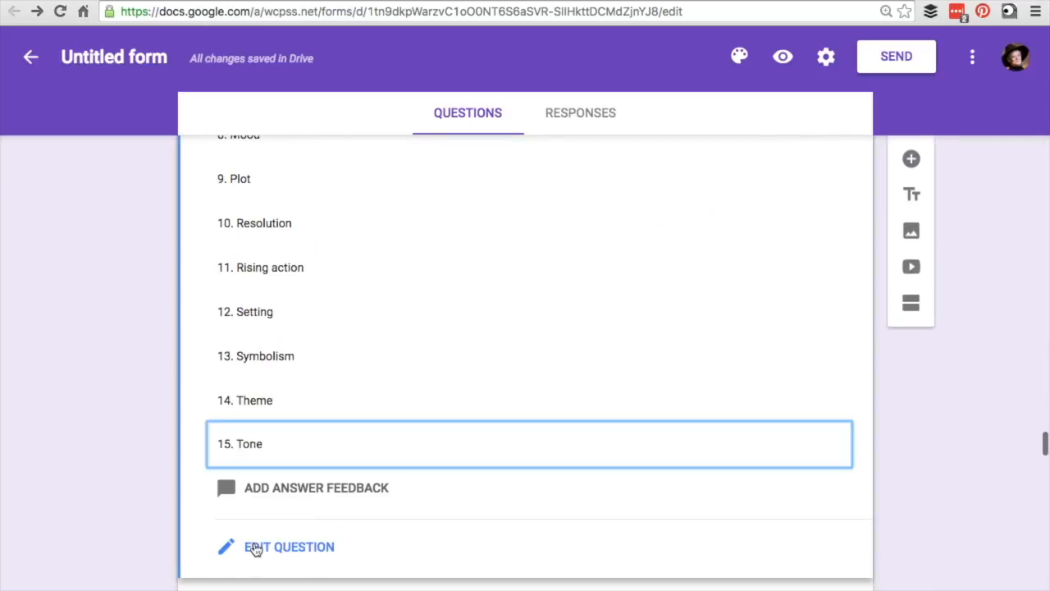
pyautogui.click(253, 547)
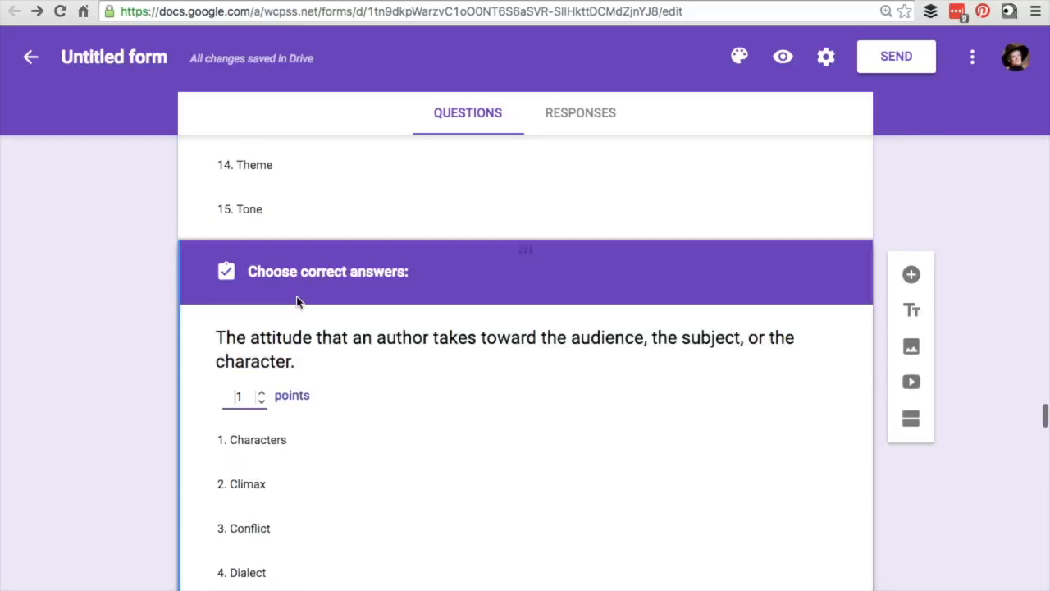
# - Mark Theme as the correct answer for "The message, or central idea, of a piece of literature" and delete the duplicate of that question
pyautogui.scroll(-4, 281, 288)
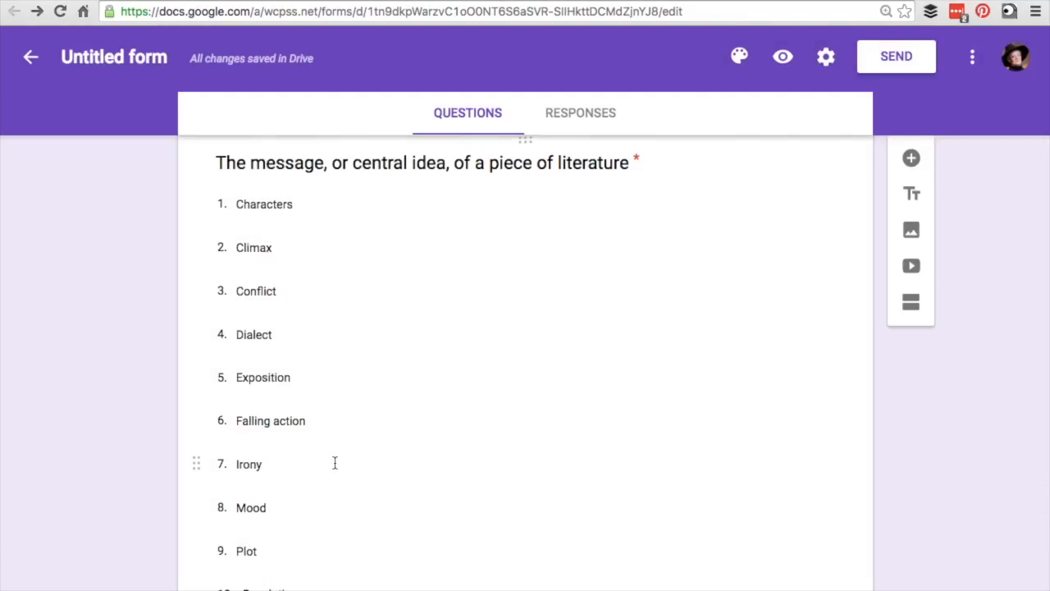
pyautogui.scroll(9, 334, 464)
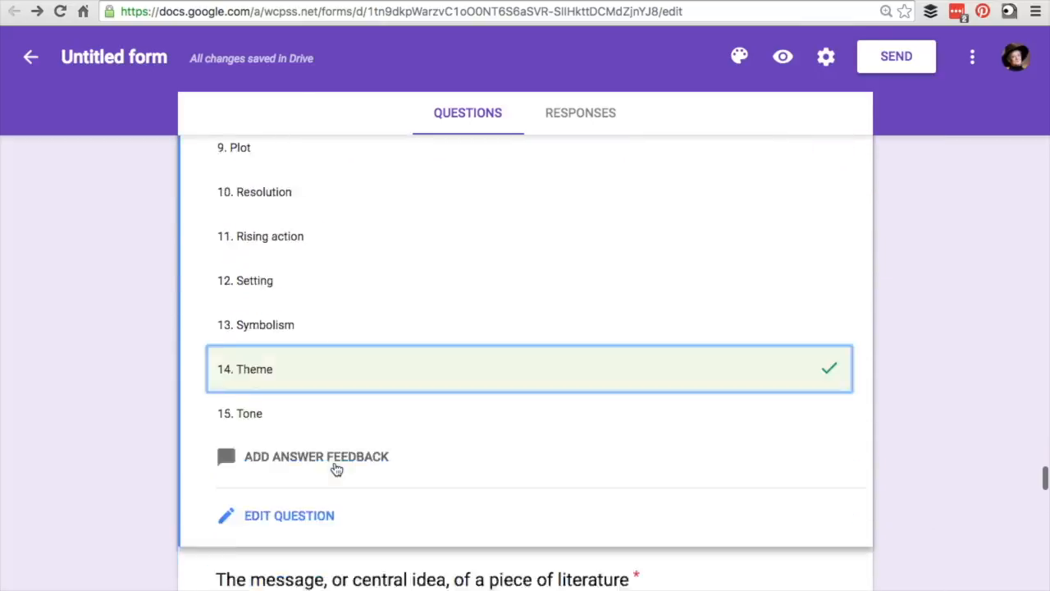
pyautogui.scroll(-3, 334, 469)
pyautogui.click(335, 467)
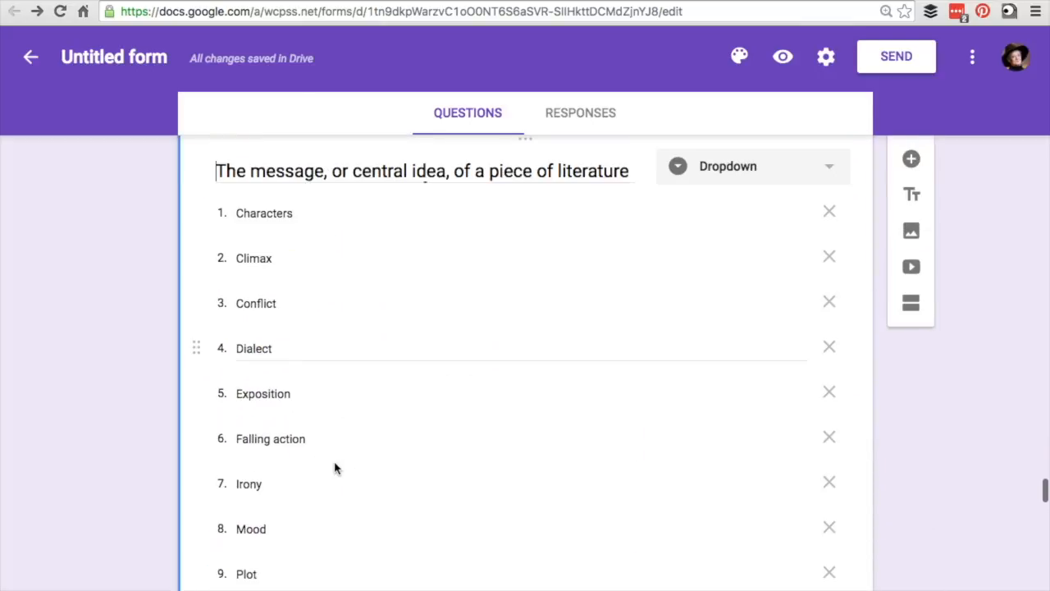
pyautogui.scroll(-9, 335, 464)
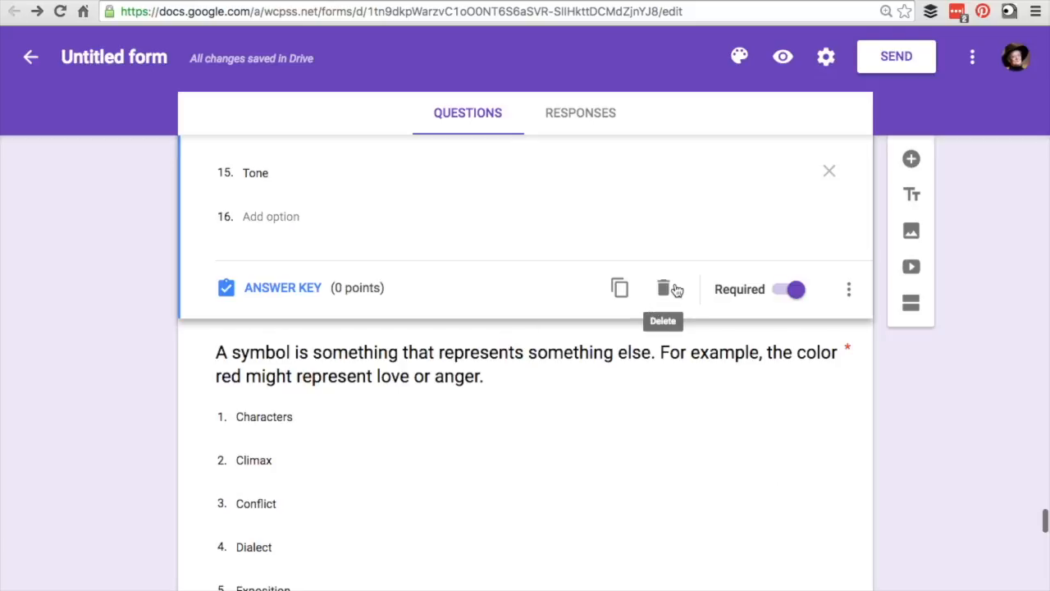
pyautogui.click(671, 289)
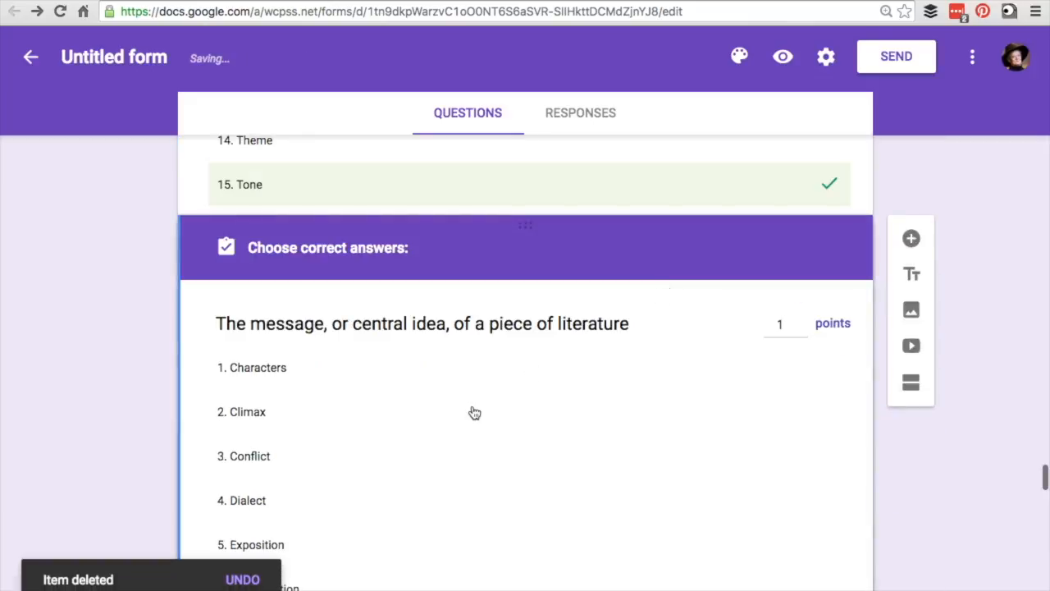
# - Review the marked correct answers and point values of the questions throughout the form
pyautogui.scroll(20, 738, 463)
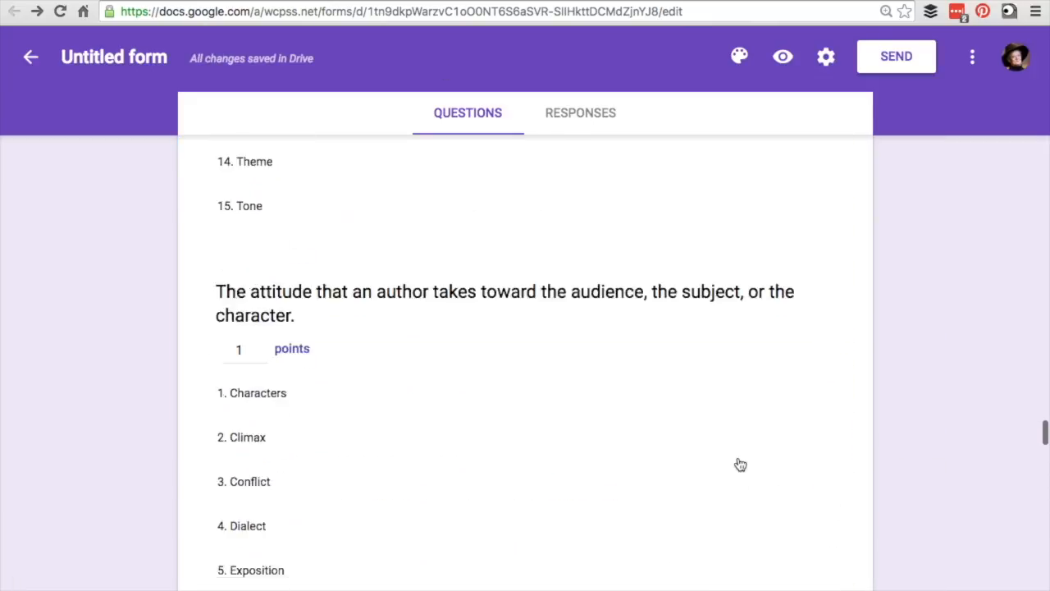
pyautogui.scroll(-20, 739, 465)
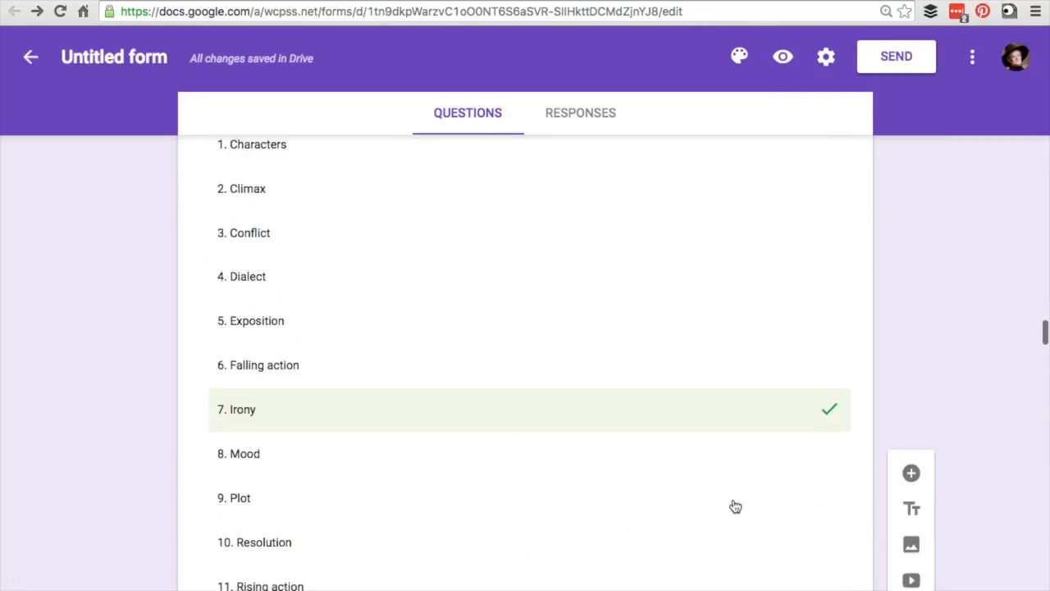
pyautogui.scroll(-15, 734, 506)
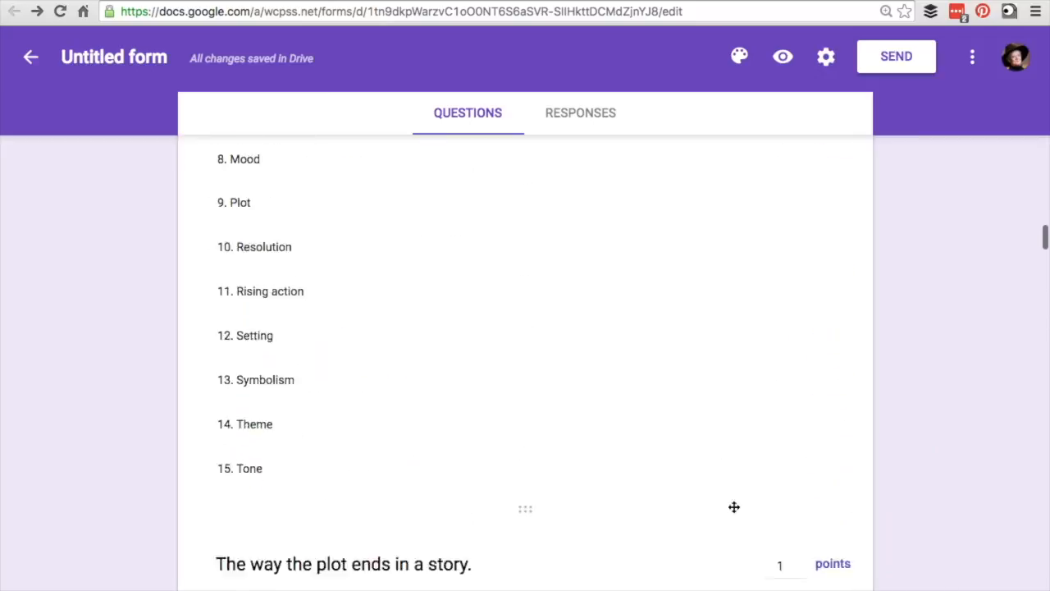
pyautogui.scroll(-5, 735, 512)
pyautogui.scroll(7, 735, 513)
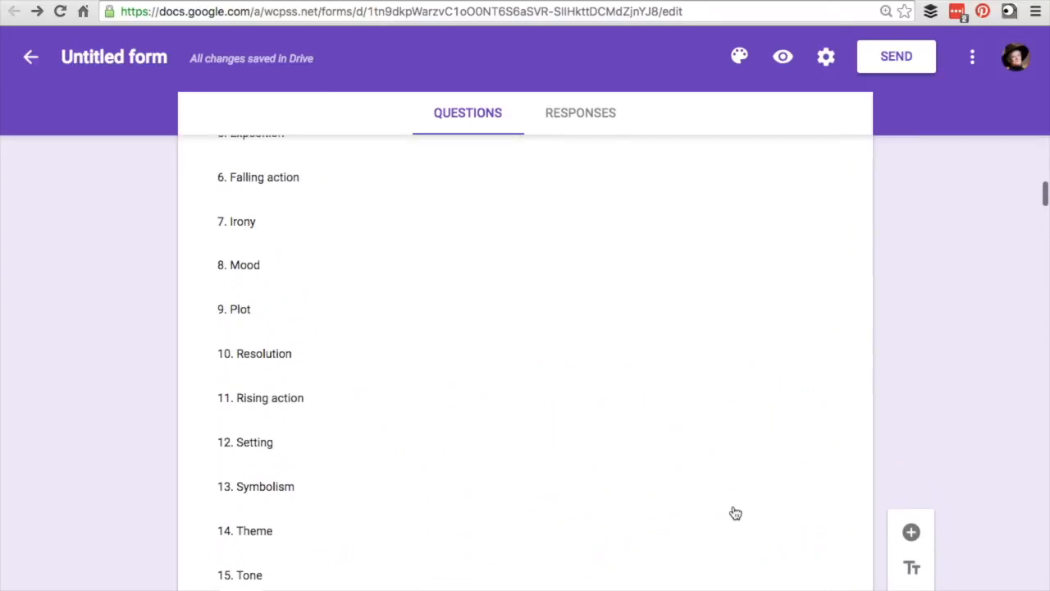
pyautogui.scroll(-15, 735, 513)
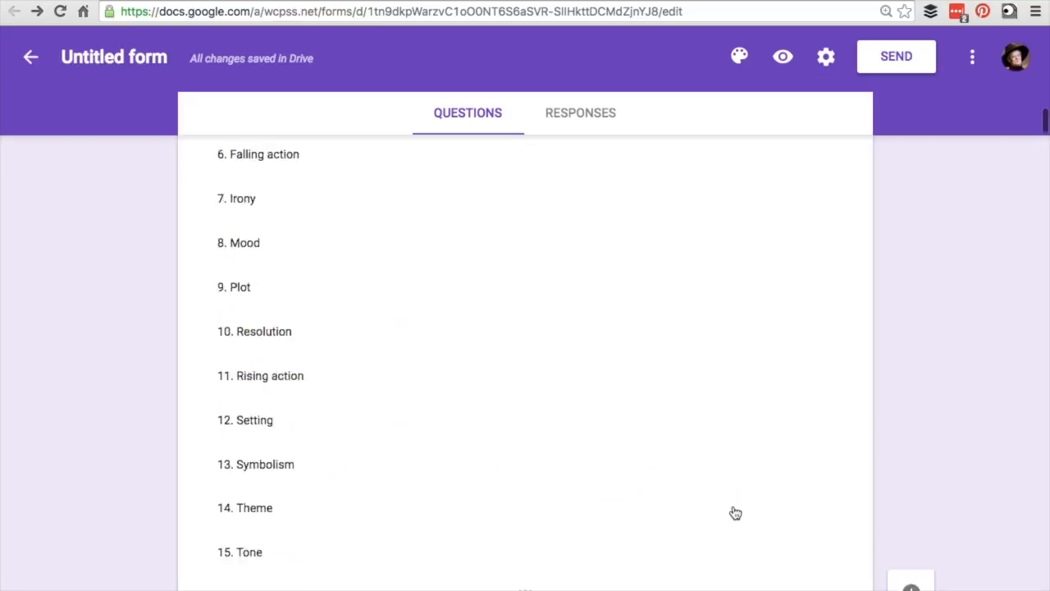
pyautogui.scroll(20, 735, 512)
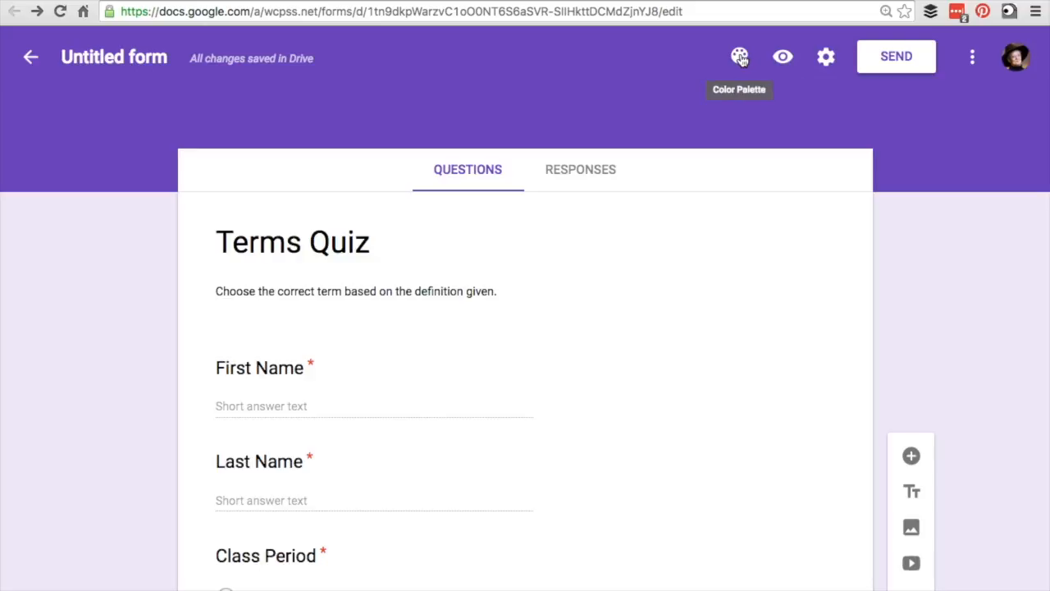
# - Apply the Work and School header image of an open book with pages folded into a heart as the form's theme
pyautogui.click(739, 57)
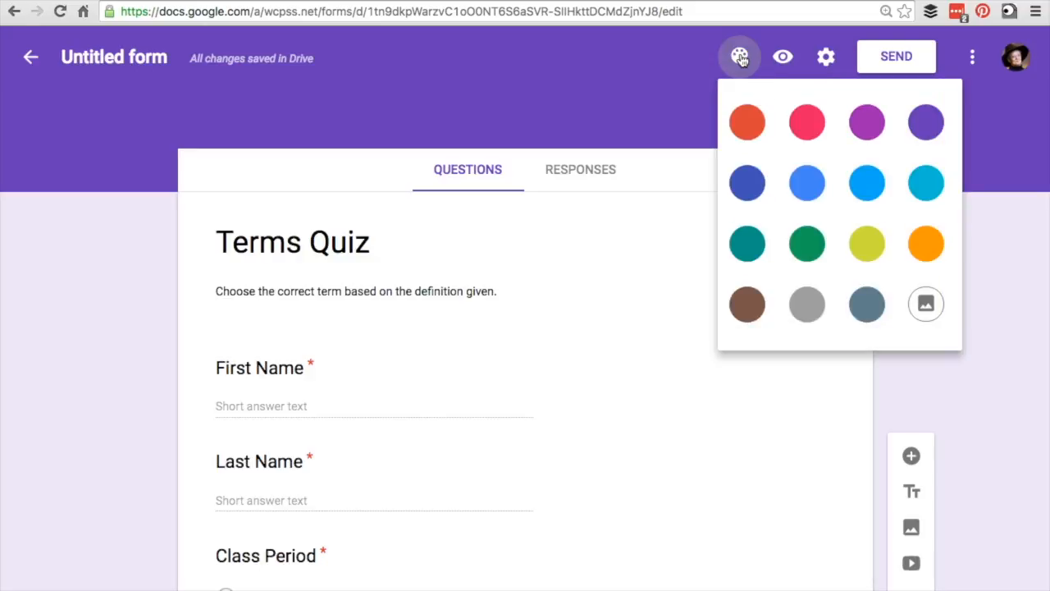
pyautogui.click(922, 306)
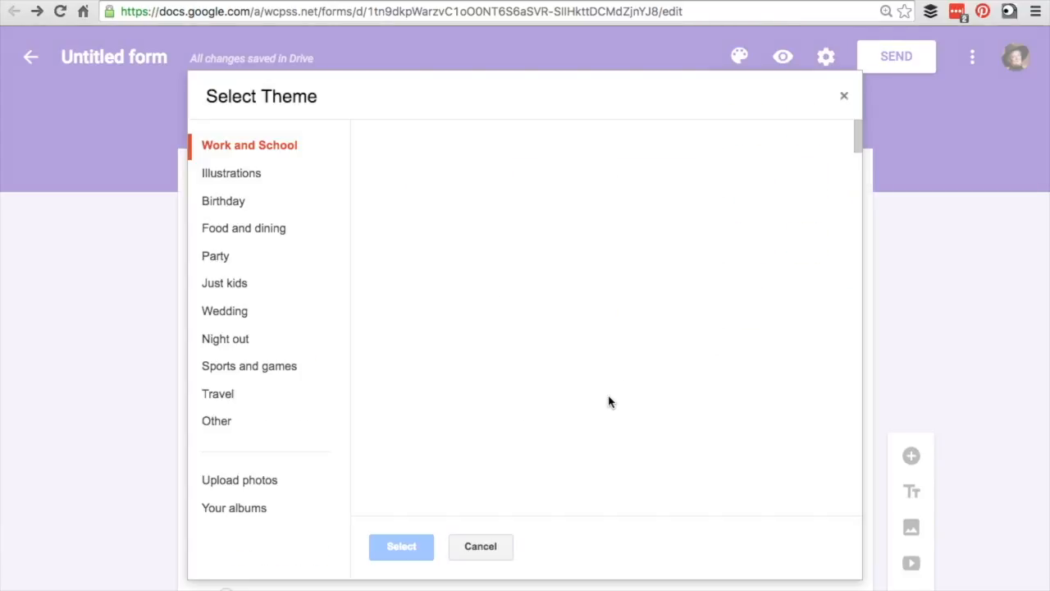
pyautogui.click(266, 176)
pyautogui.click(258, 151)
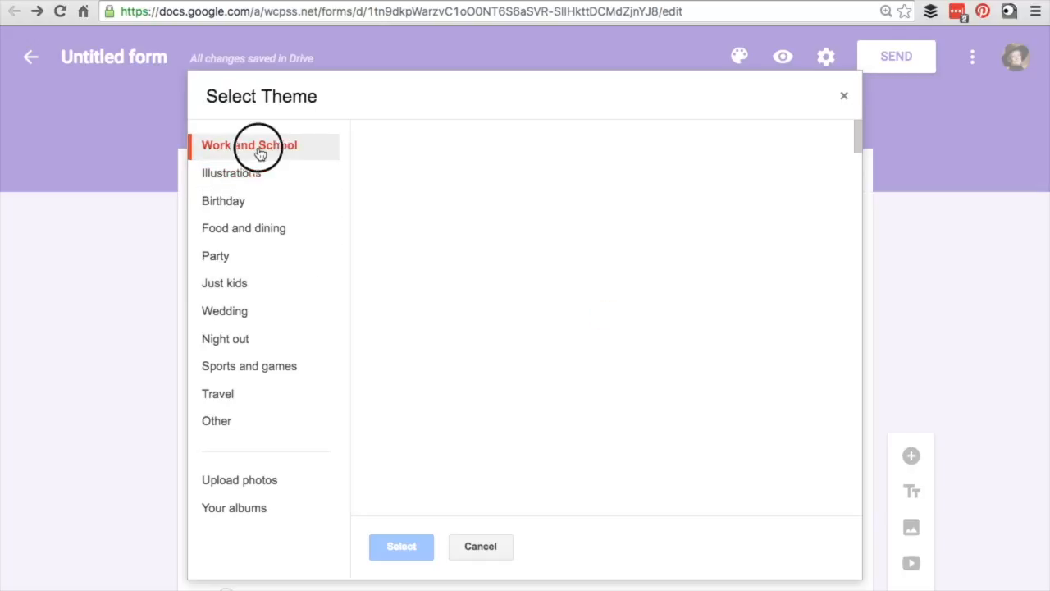
pyautogui.click(248, 155)
pyautogui.scroll(-10, 542, 410)
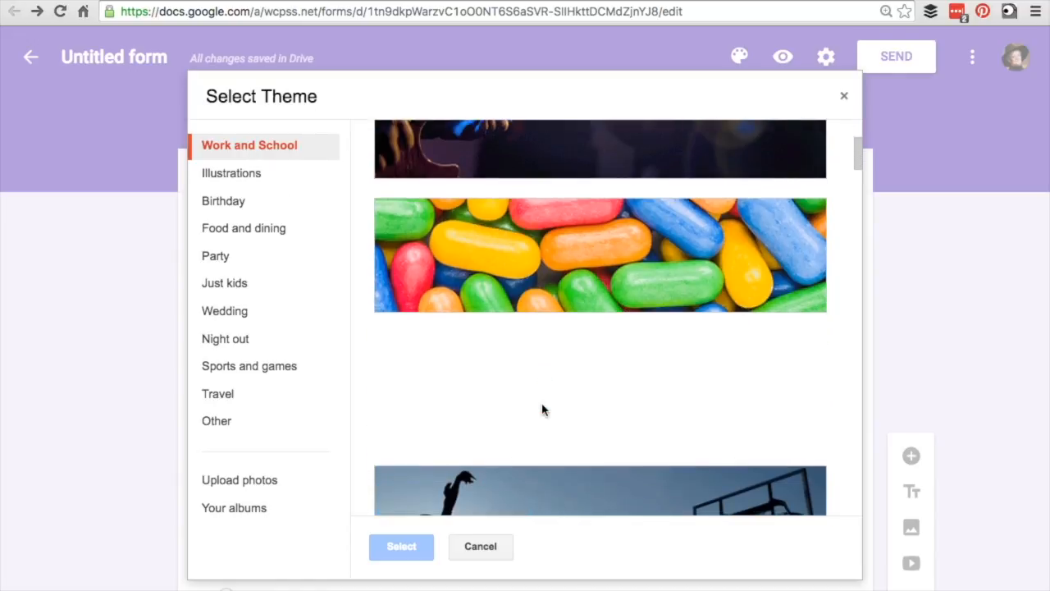
pyautogui.scroll(-2, 551, 378)
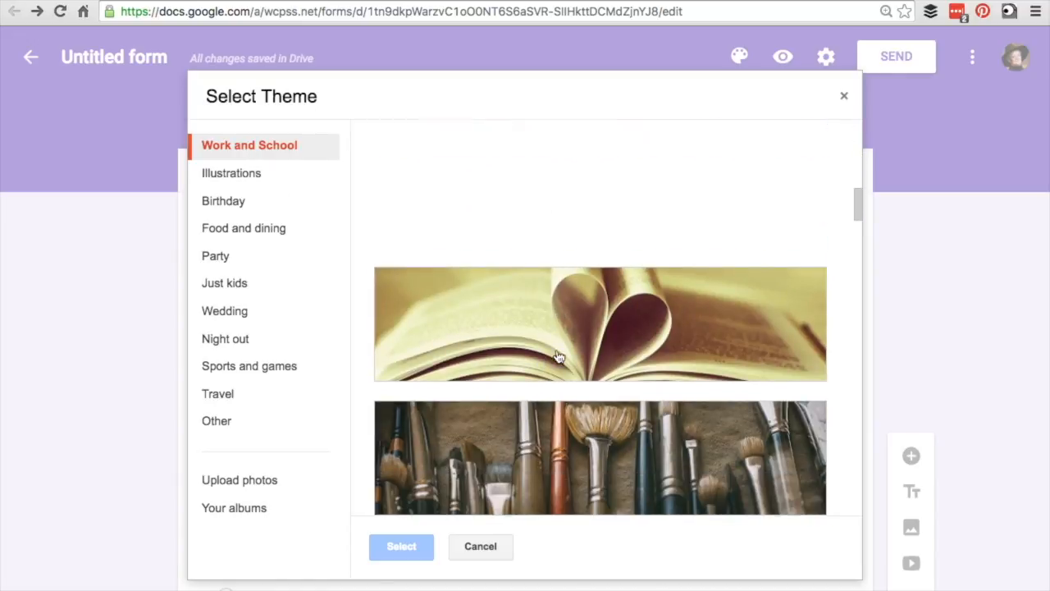
pyautogui.click(571, 296)
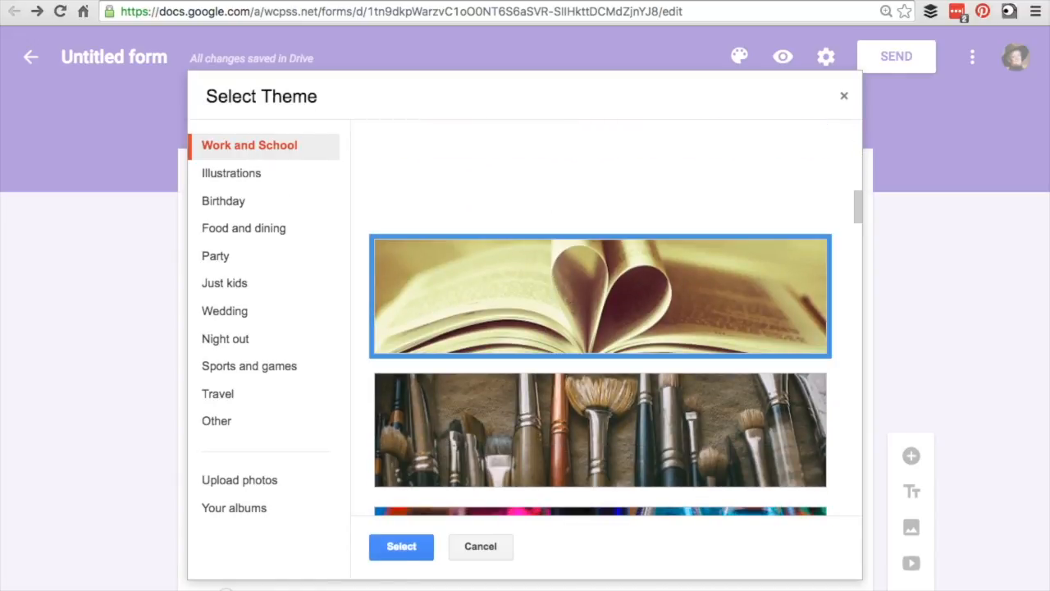
pyautogui.click(399, 550)
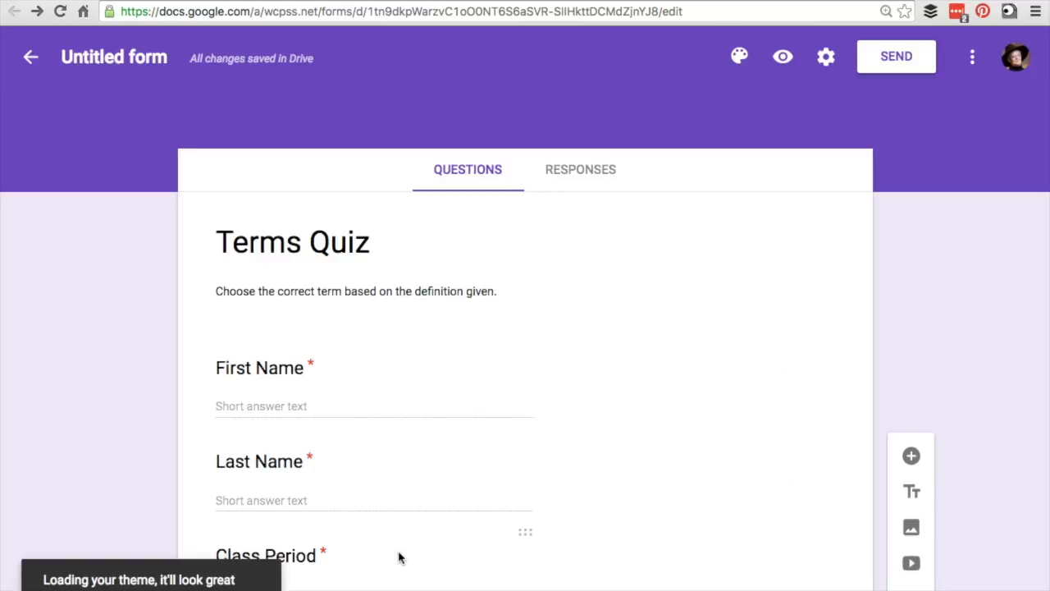
# - Rename the form file as Literature Terms Quiz
pyautogui.click(123, 58)
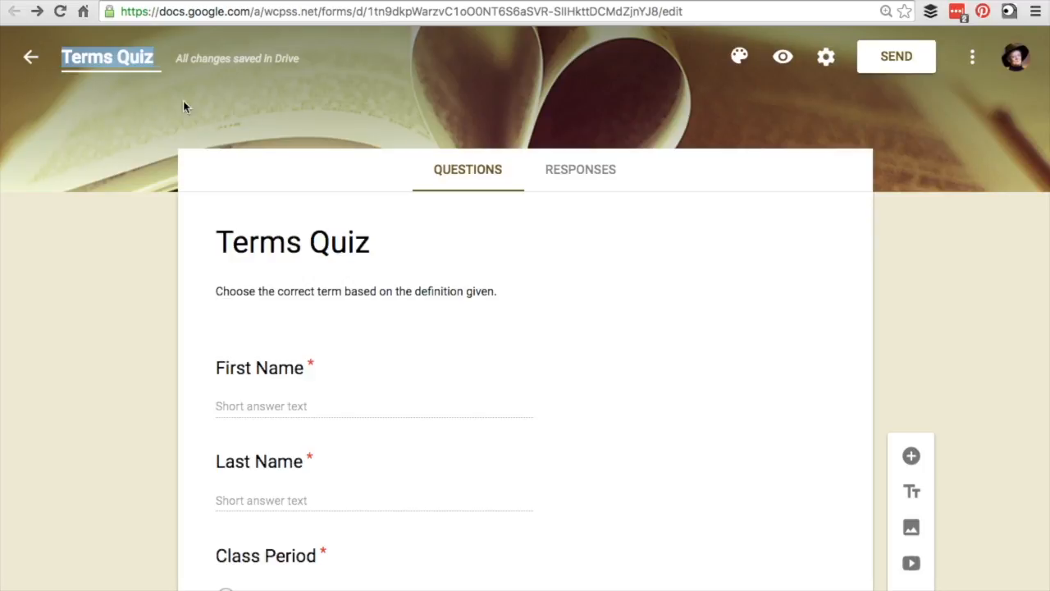
pyautogui.click(63, 57)
pyautogui.write('ELA')
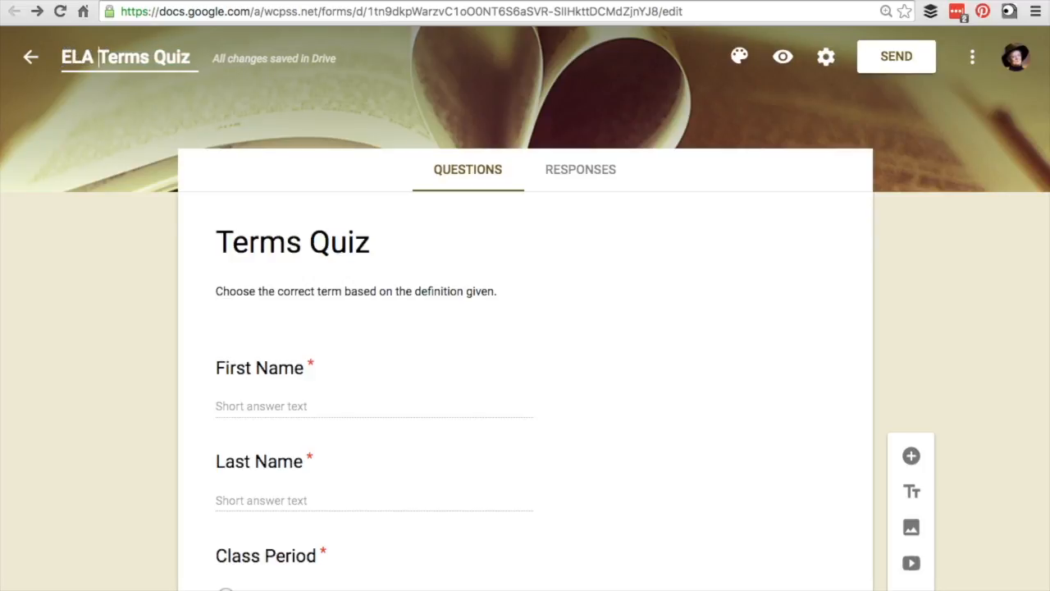
pyautogui.click(333, 109)
pyautogui.moveTo(93, 55); pyautogui.dragTo(19, 70)
pyautogui.write('Literature')
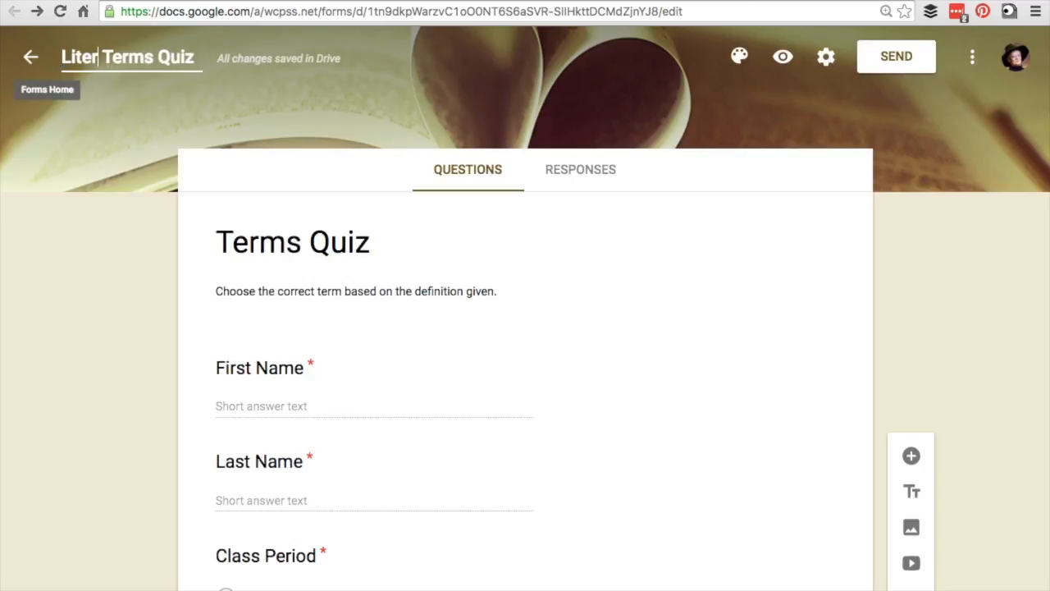
# - Change the title heading inside the form to Literature Terms Quiz
pyautogui.click(219, 243)
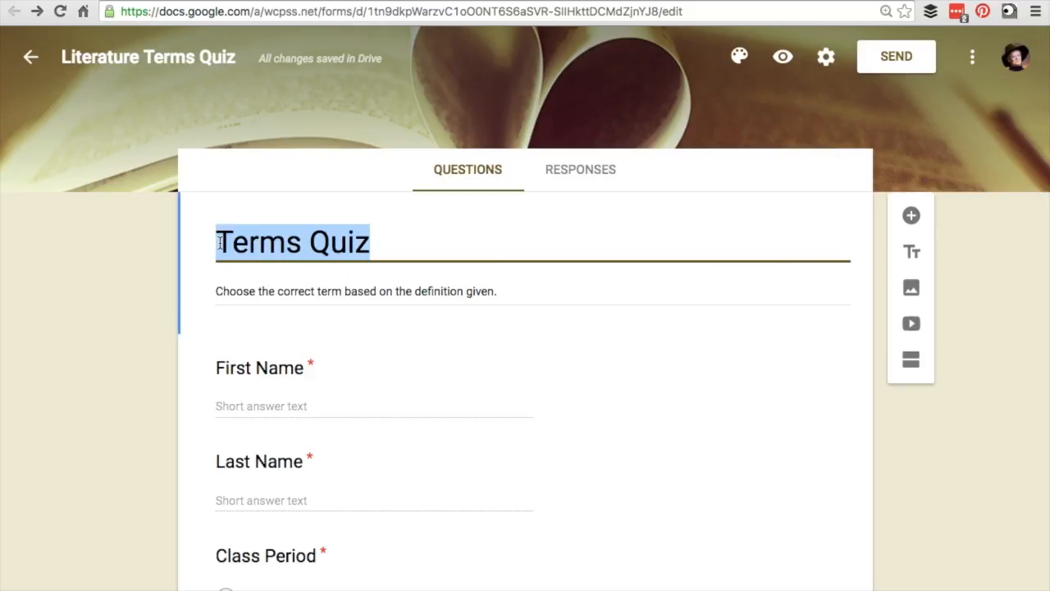
pyautogui.click(219, 242)
pyautogui.write('iter')
pyautogui.press('BackSpace')
pyautogui.press('BackSpace')
pyautogui.press('BackSpace')
pyautogui.press('BackSpace')
pyautogui.write('Literature')
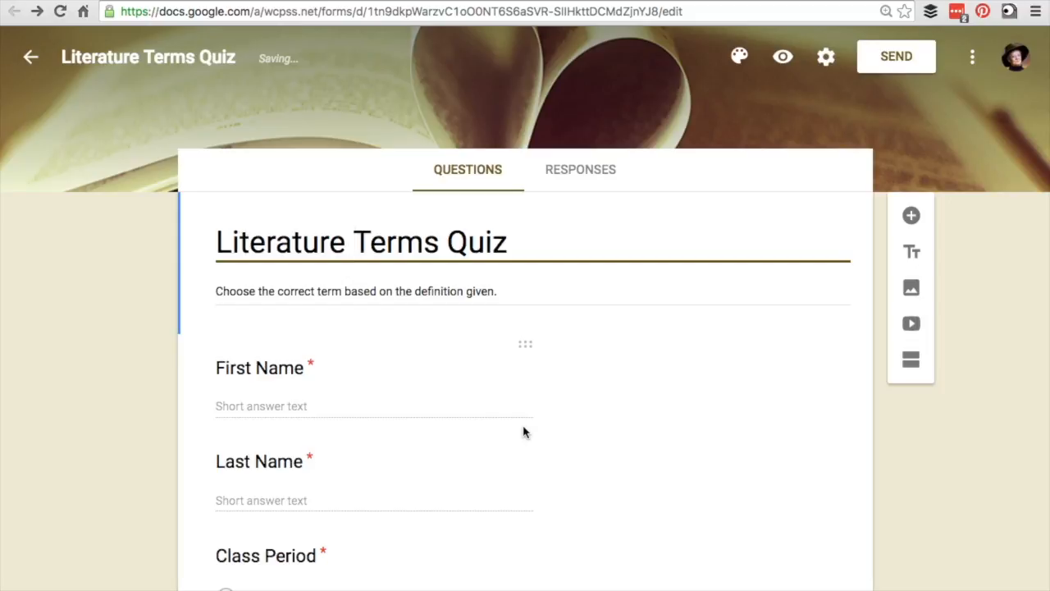
# - Preview the form as students see it and look over the name, class period and quiz questions
pyautogui.scroll(-5, 524, 433)
pyautogui.scroll(5, 525, 432)
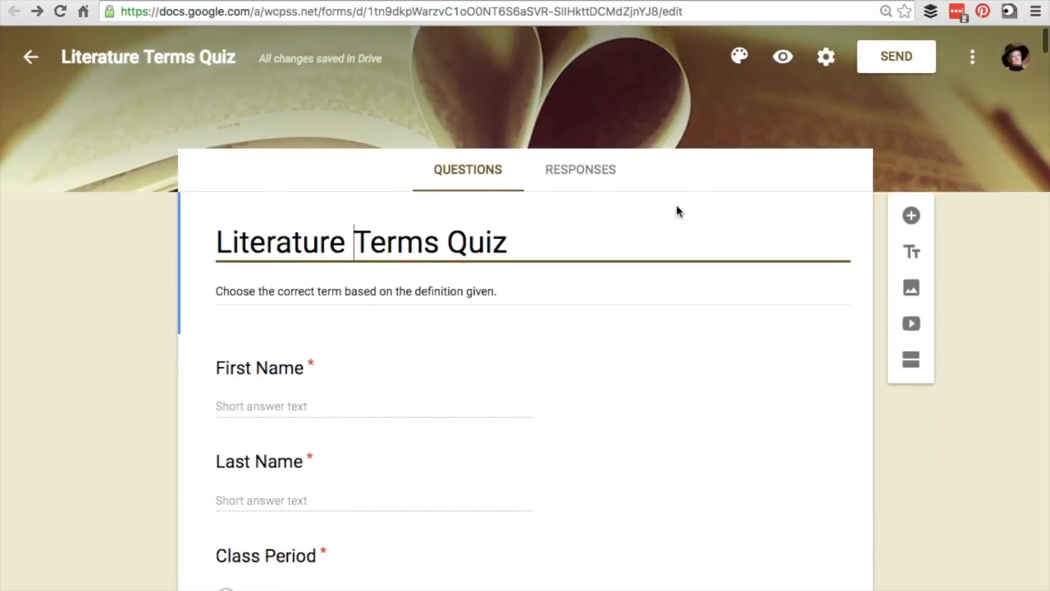
pyautogui.click(782, 59)
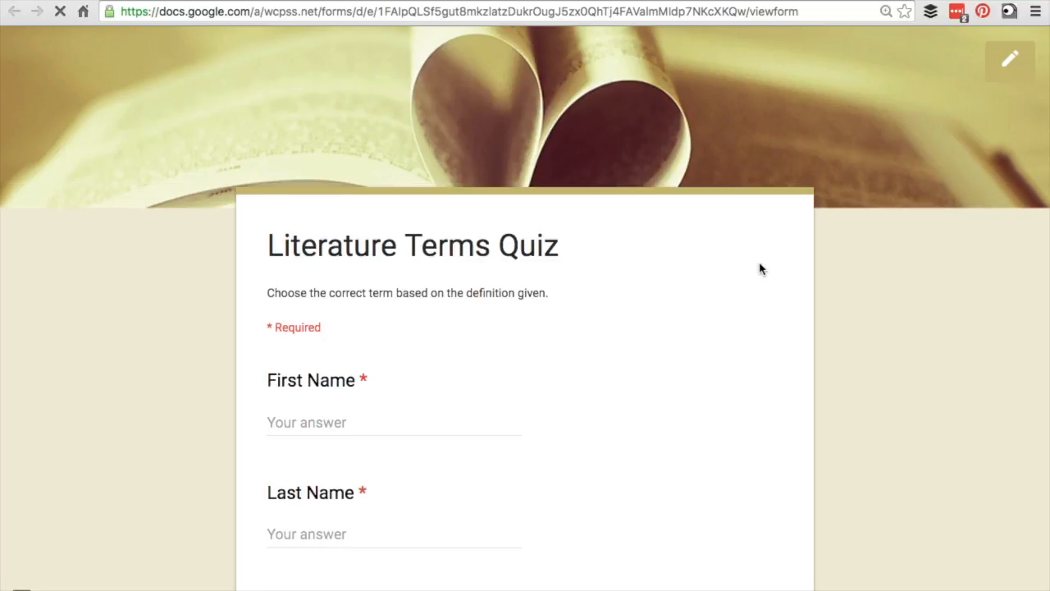
pyautogui.scroll(-5, 758, 267)
pyautogui.scroll(-4, 759, 268)
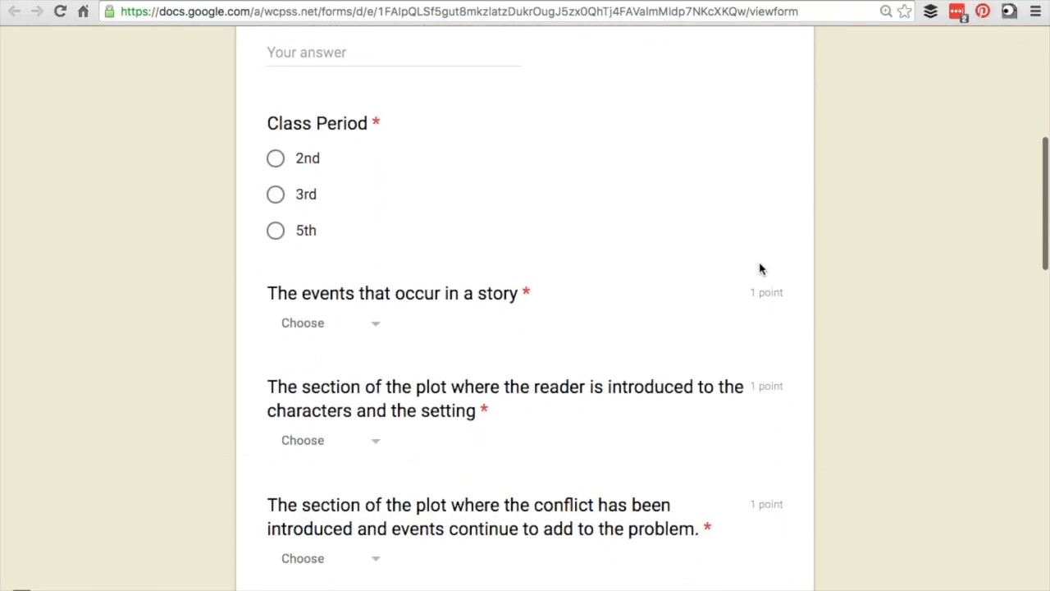
# - Check the answer choices of "The events that occur in a story" in the preview without choosing one
pyautogui.click(376, 199)
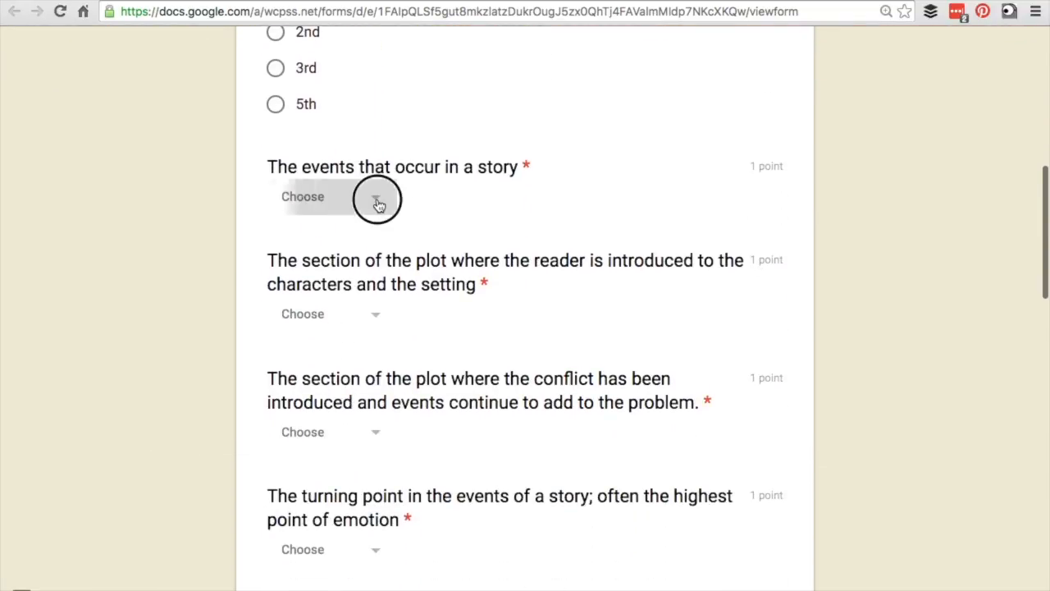
pyautogui.scroll(-3, 344, 469)
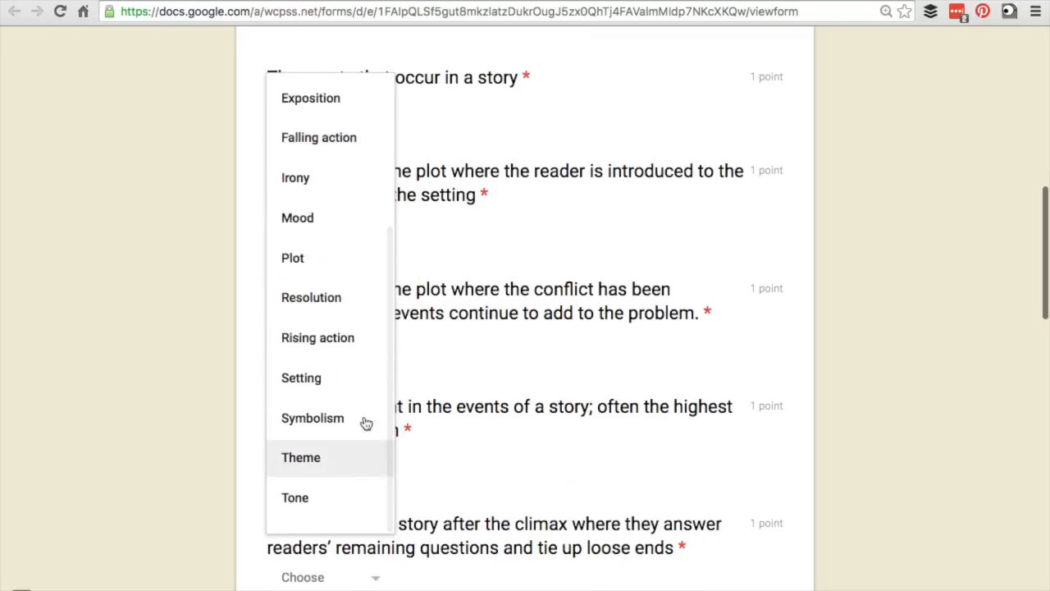
pyautogui.click(473, 139)
pyautogui.scroll(-1, 472, 139)
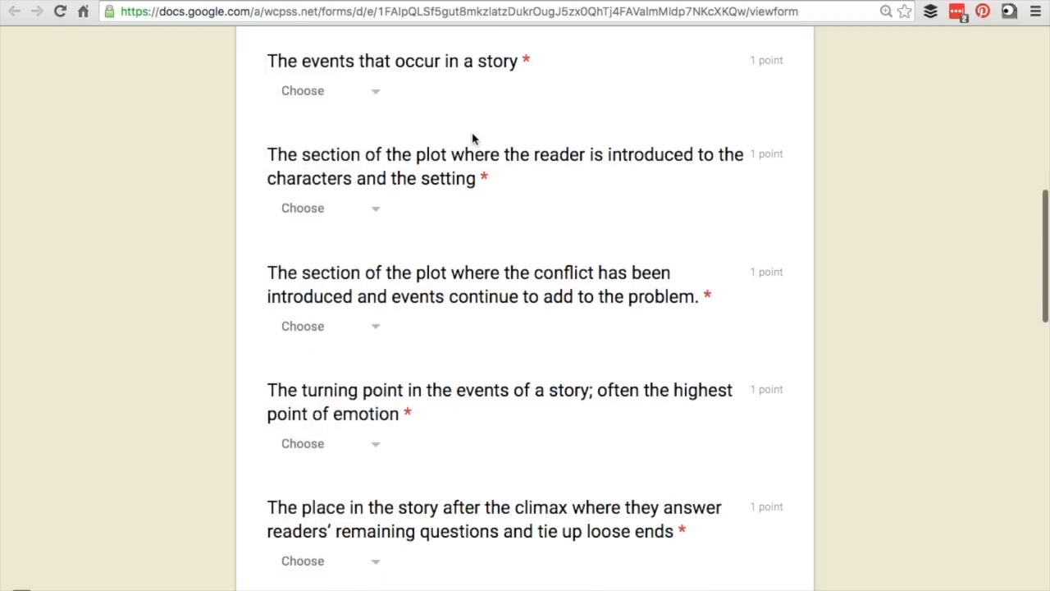
# - Check the answer choices of the two "section of the plot" questions in the preview without choosing any
pyautogui.click(374, 212)
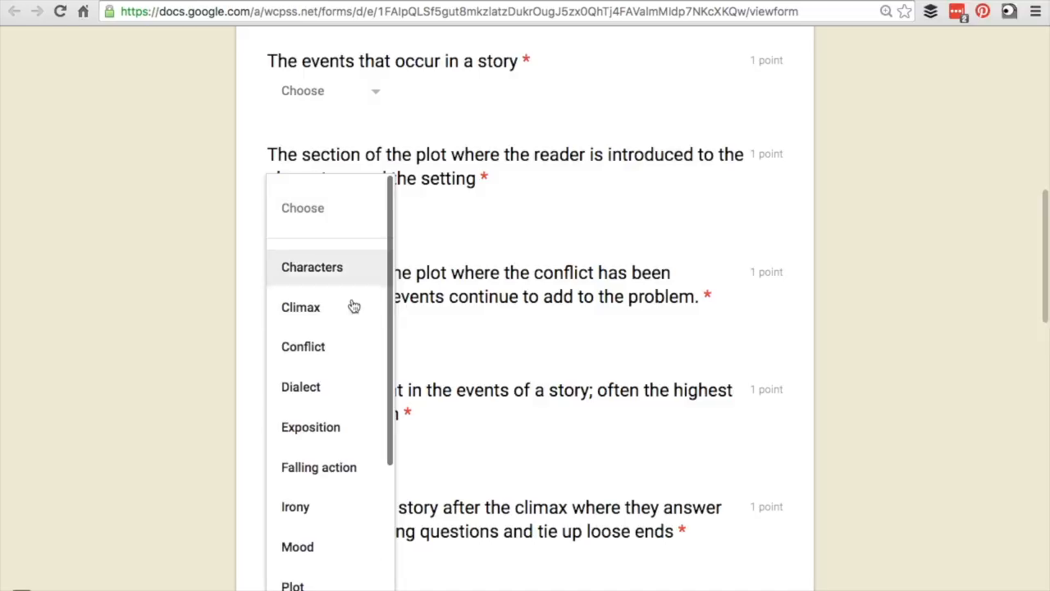
pyautogui.click(513, 219)
pyautogui.scroll(3, 513, 220)
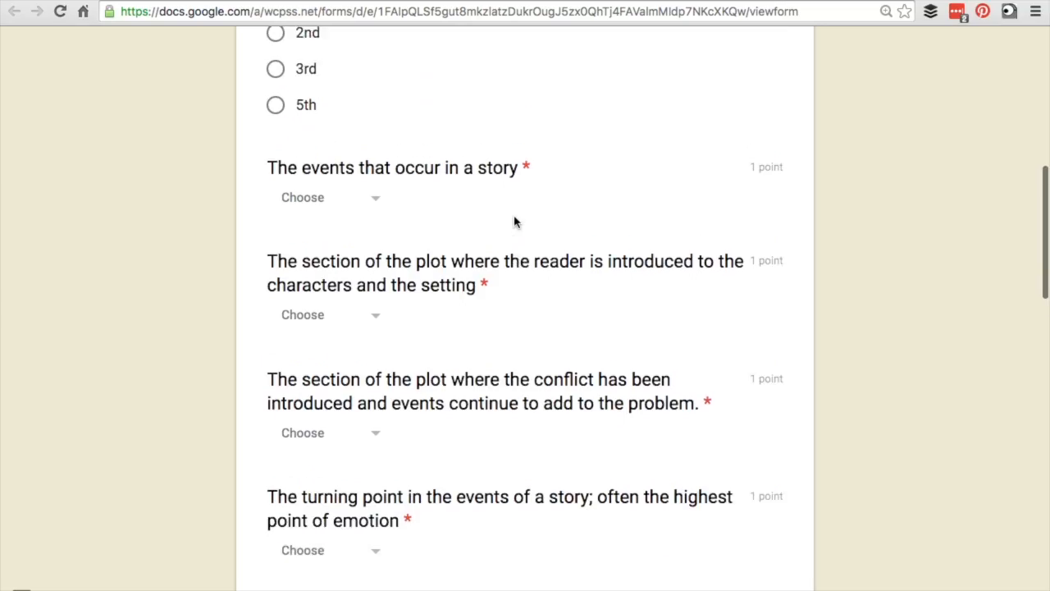
pyautogui.click(374, 435)
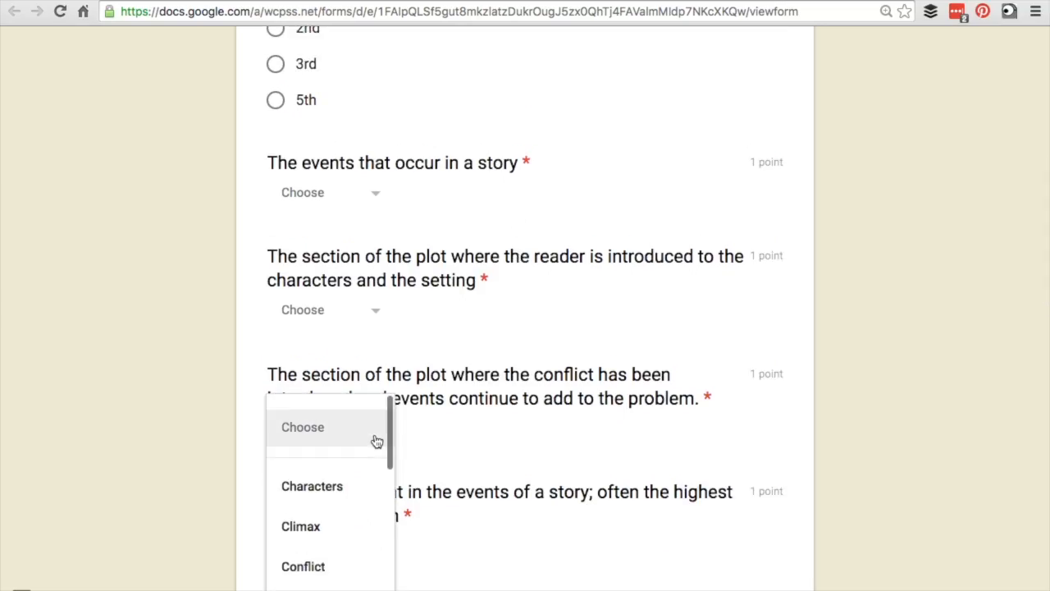
pyautogui.click(454, 371)
# - Look through the remaining quiz questions down to the end of the preview and return to the form's header
pyautogui.scroll(-6, 540, 305)
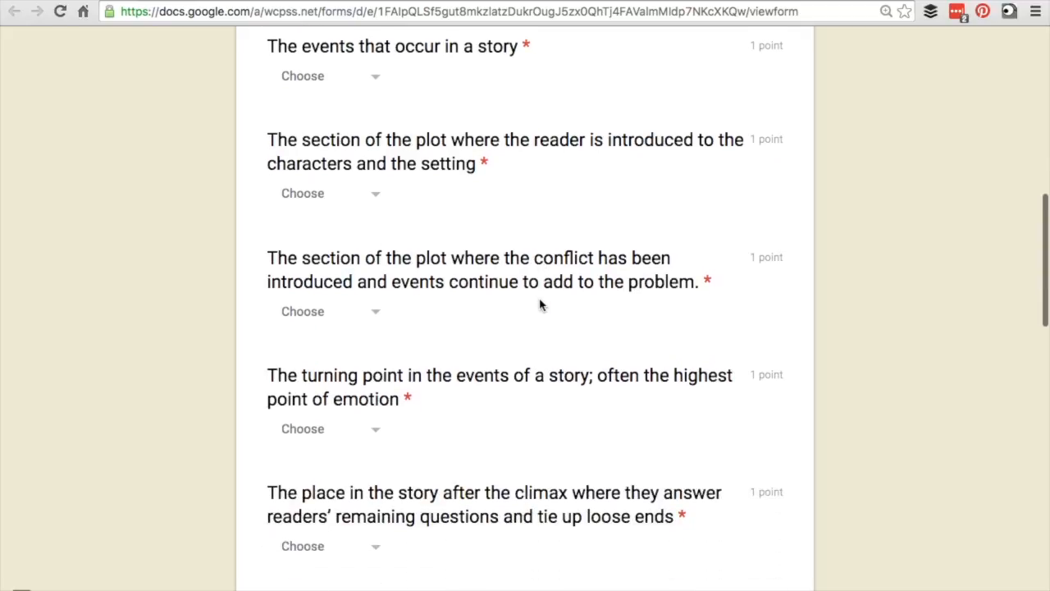
pyautogui.scroll(-7, 539, 305)
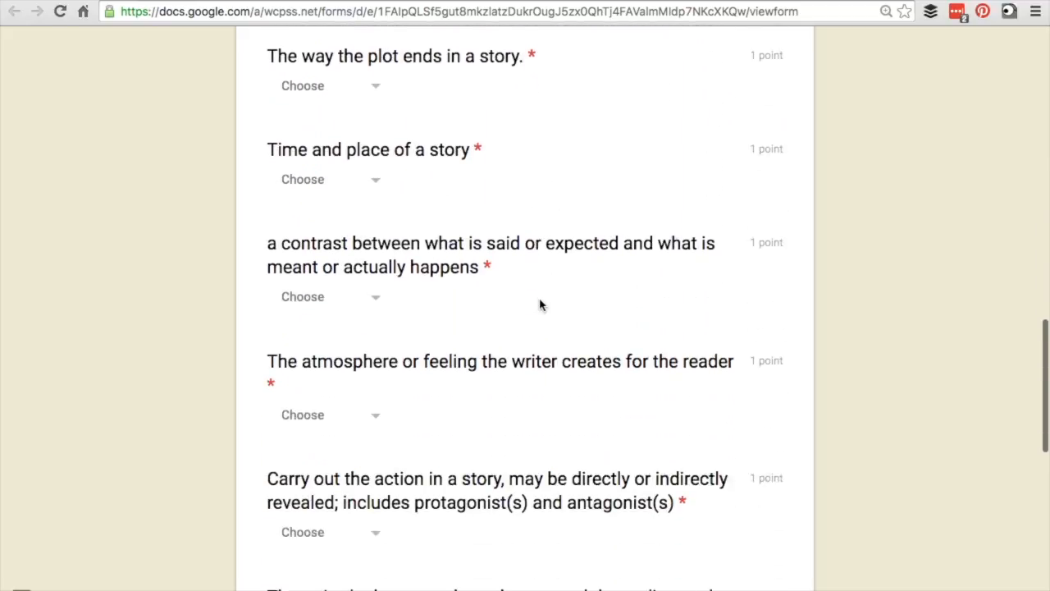
pyautogui.scroll(-4, 540, 305)
pyautogui.scroll(-1, 540, 301)
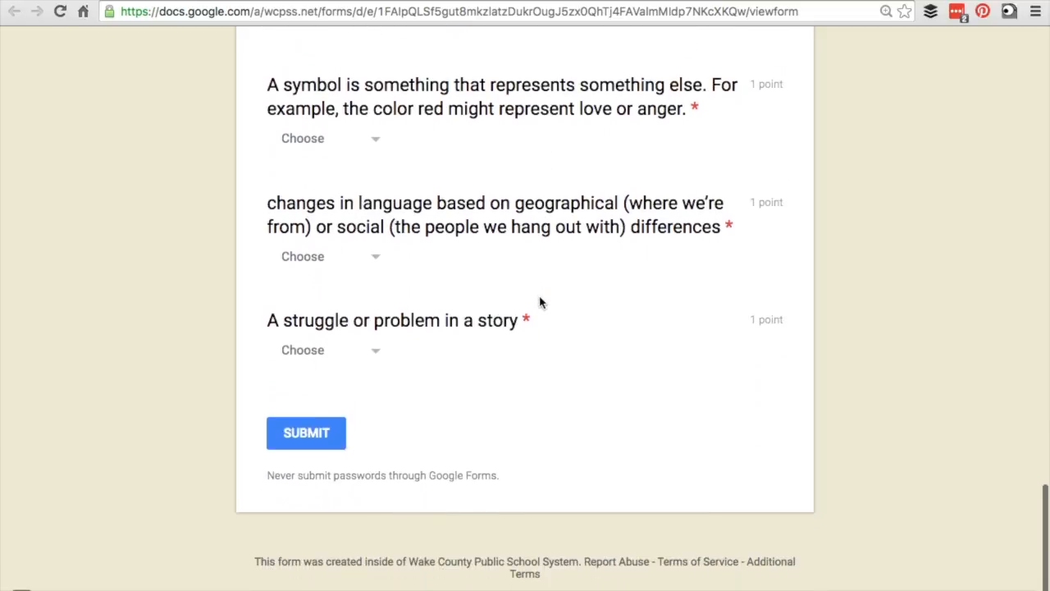
pyautogui.scroll(18, 573, 111)
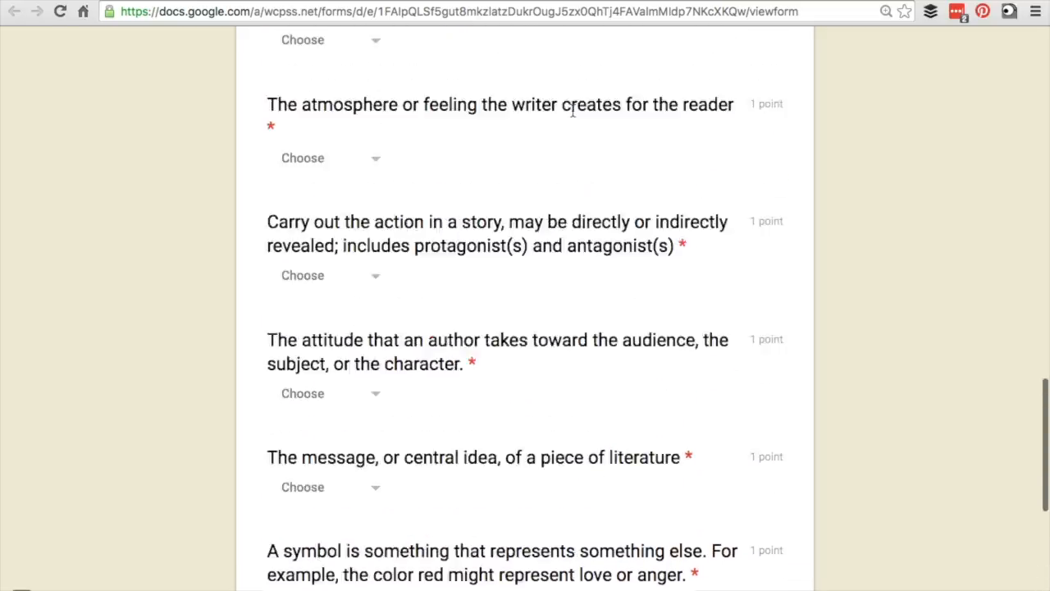
pyautogui.scroll(5, 572, 111)
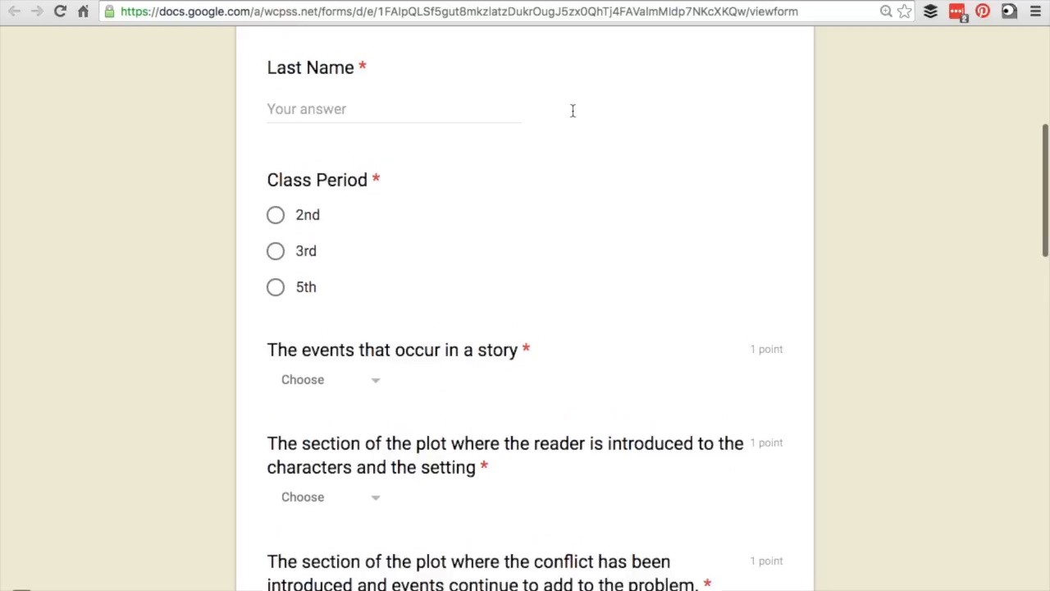
pyautogui.scroll(2, 572, 114)
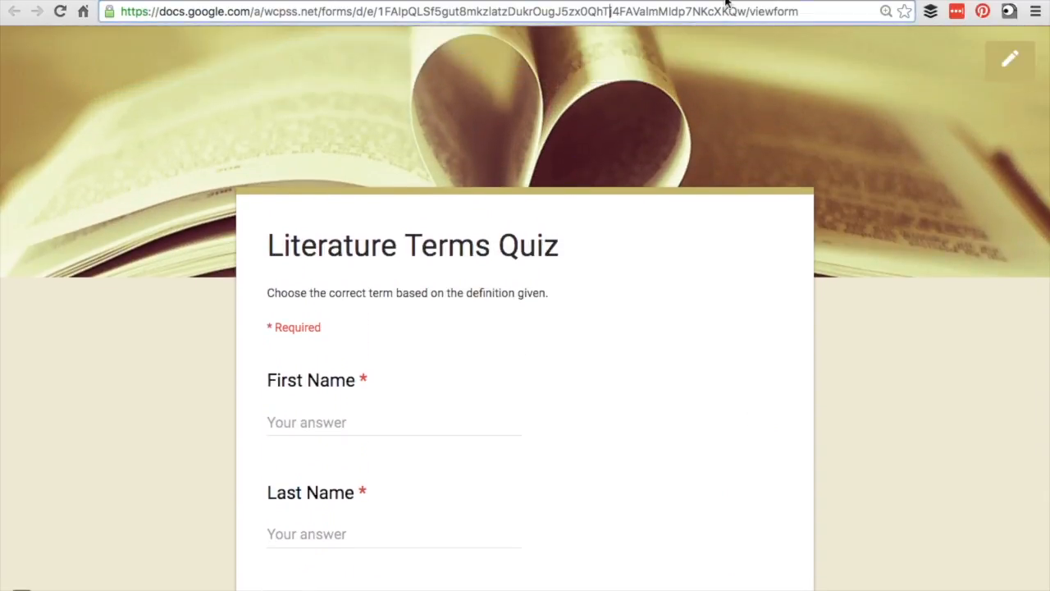
# - Open the link-shortening site bit.ly in a new tab
pyautogui.click(722, 4)
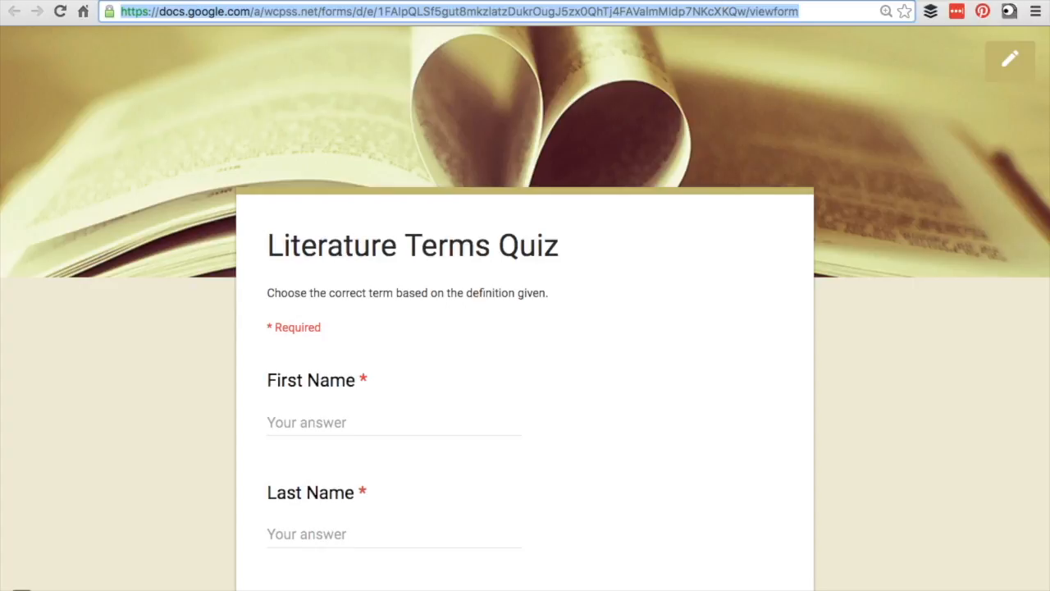
pyautogui.click(724, 1)
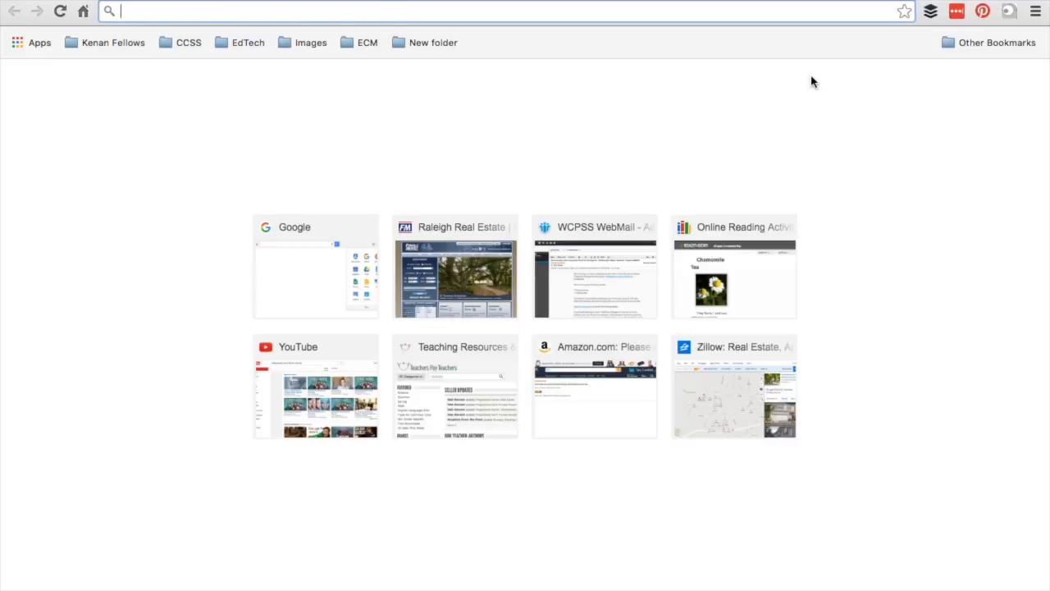
pyautogui.write('bit.ly')
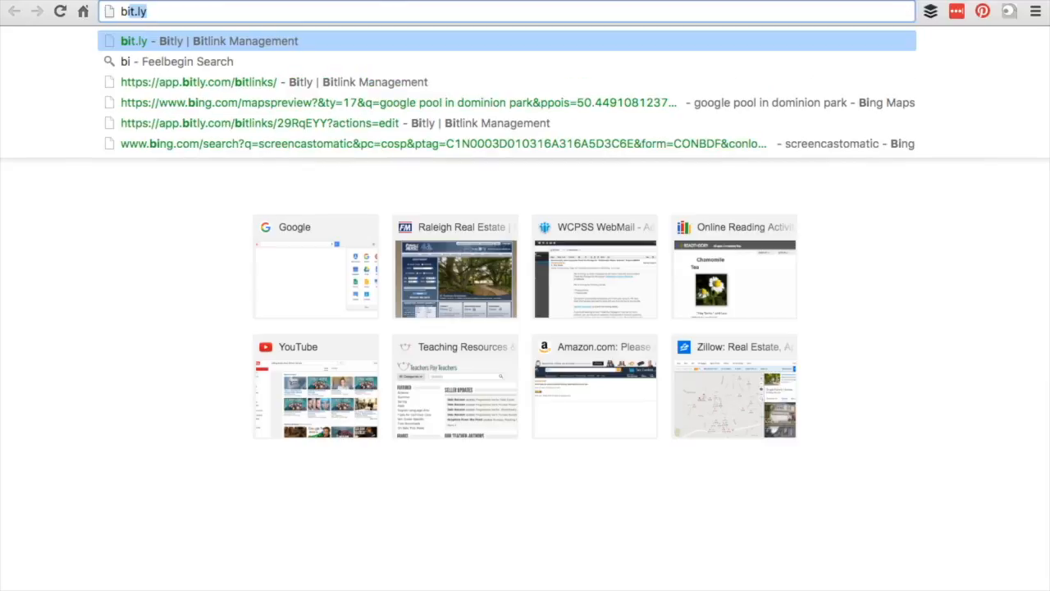
pyautogui.press('Return')
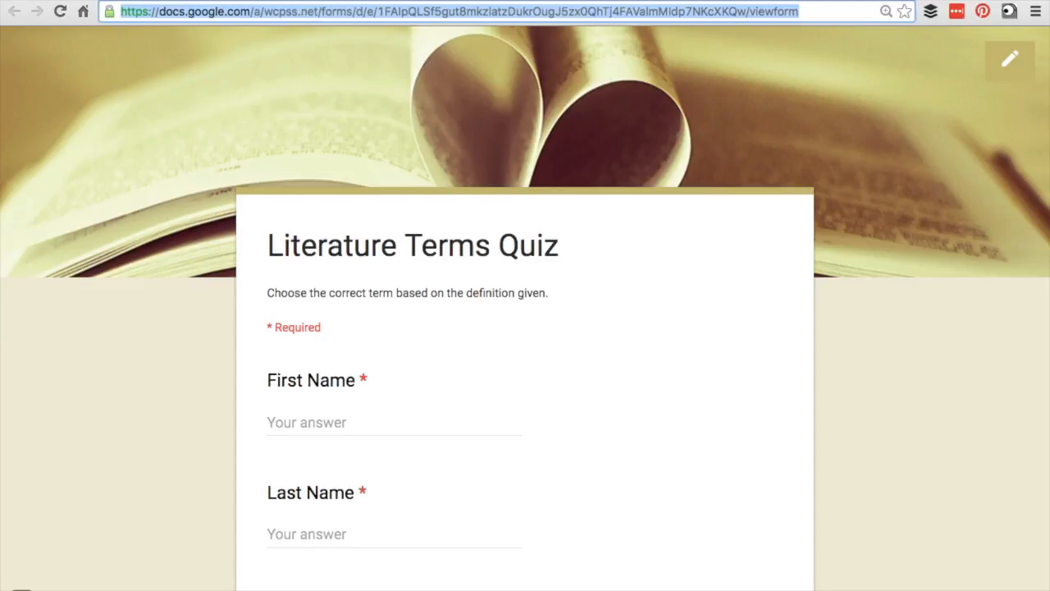
# - Copy the full web address of the Literature Terms Quiz student view
pyautogui.click(638, 16)
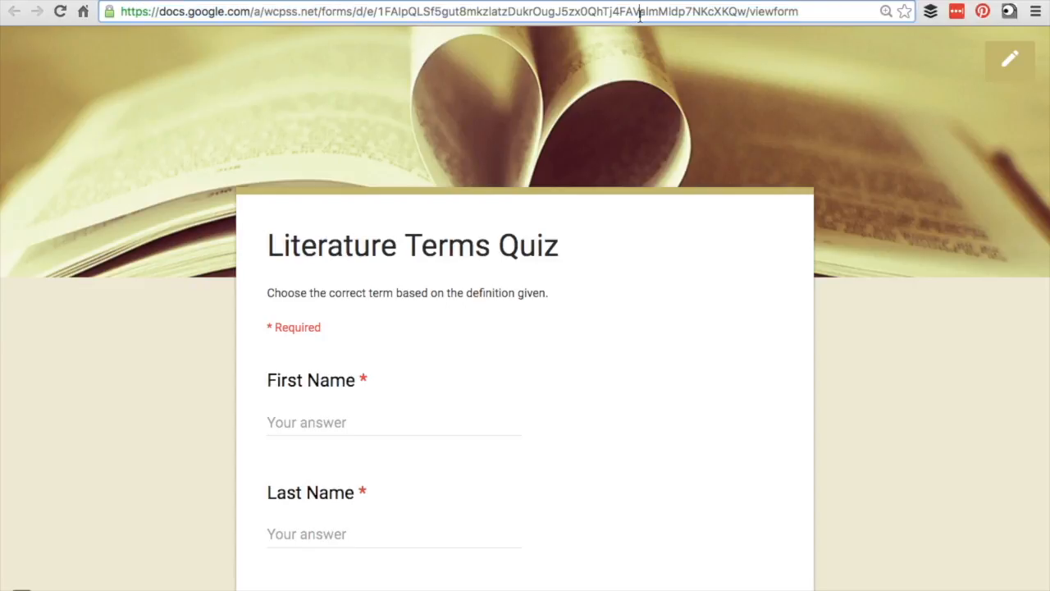
pyautogui.click(792, 11)
pyautogui.press('super+a')
pyautogui.press('super+c')
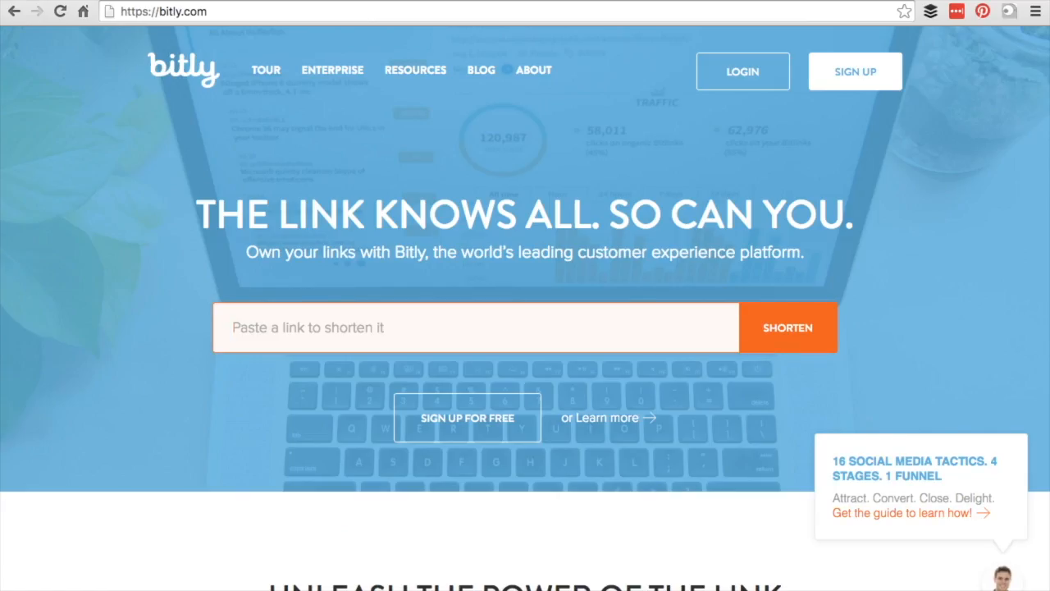
# - Paste the quiz address into Bitly's link field and shorten it
pyautogui.click(219, 13)
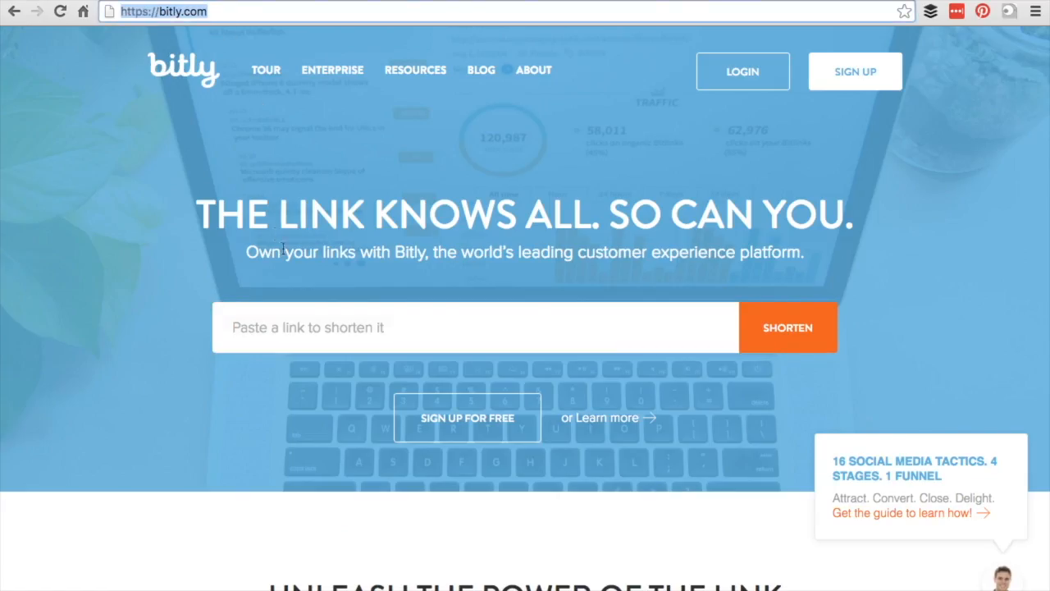
pyautogui.click(306, 338)
pyautogui.press('super+v')
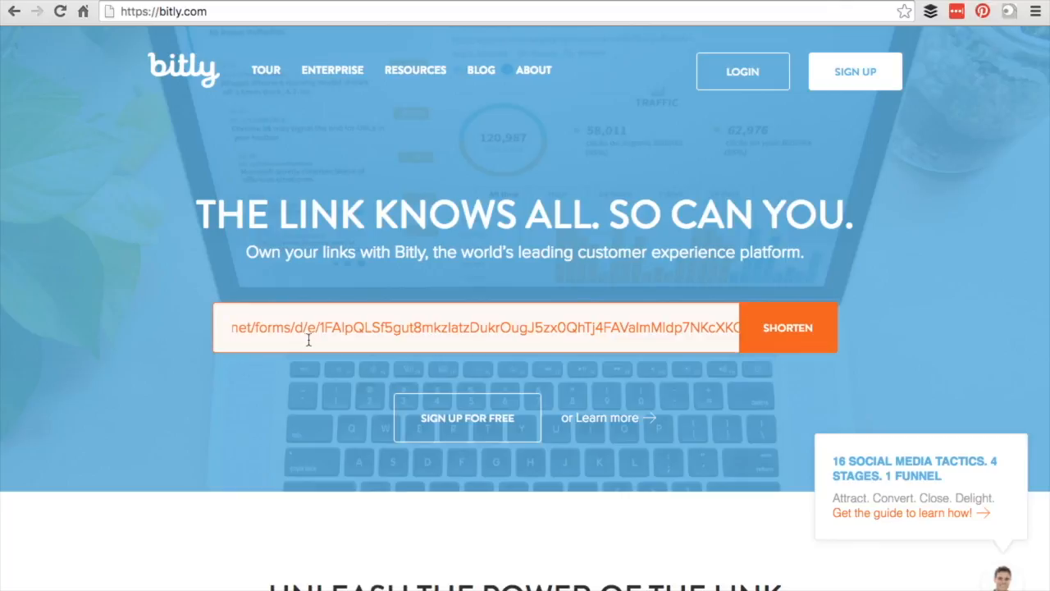
pyautogui.scroll(-3, 788, 334)
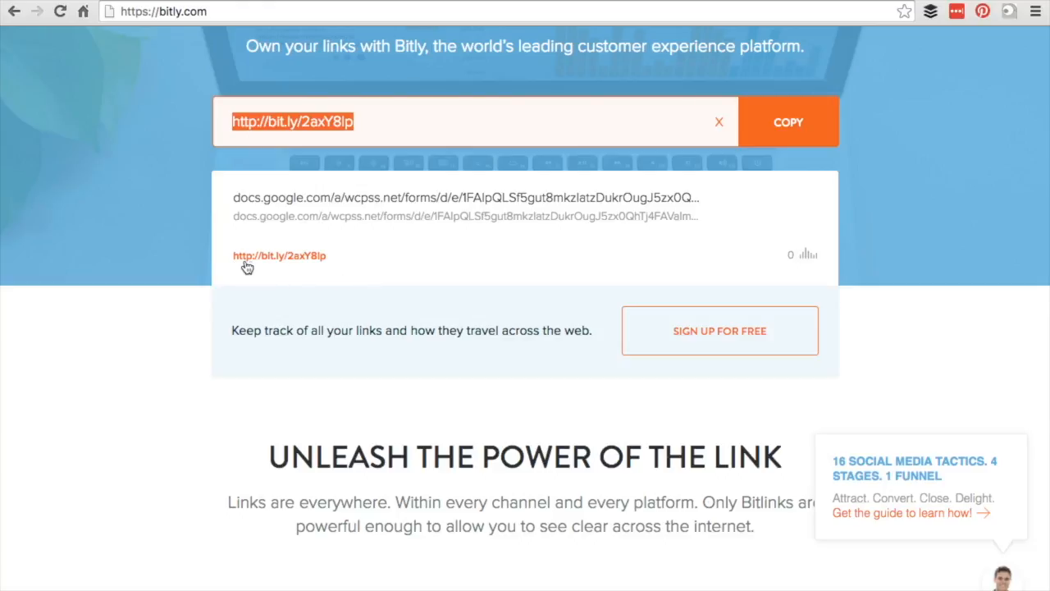
# - Copy the shortened quiz link from the Bitly result
pyautogui.click(313, 259)
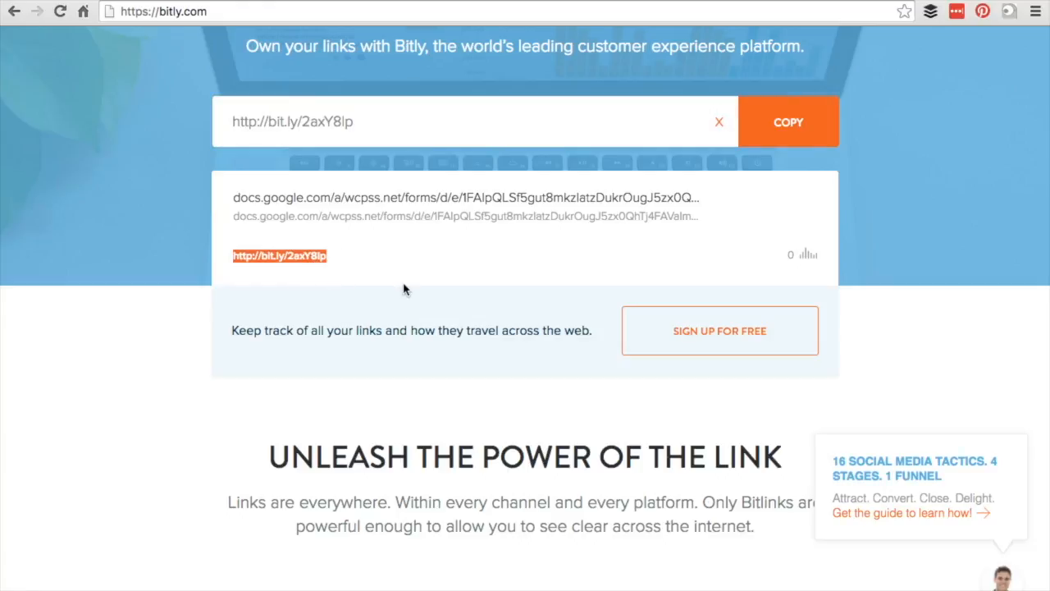
pyautogui.click(780, 133)
pyautogui.moveTo(91, 589)
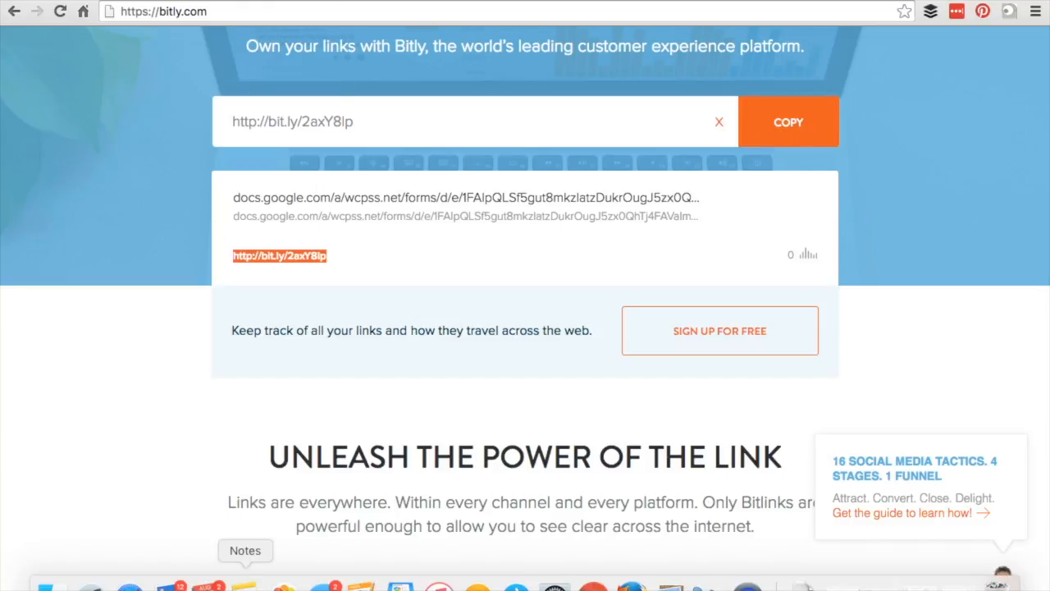
pyautogui.click(352, 256)
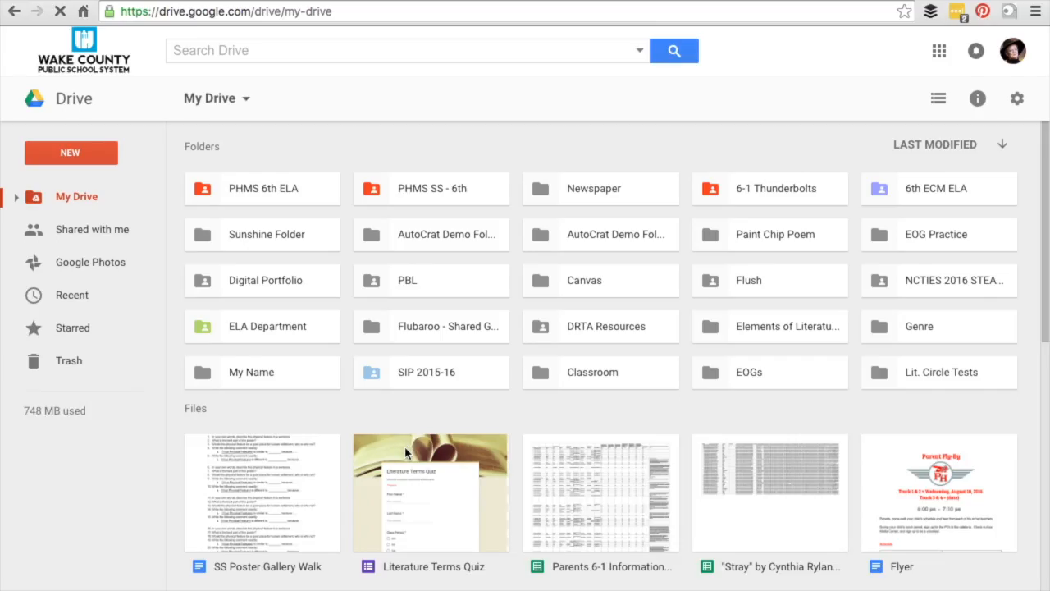
# - Open the Literature Terms Quiz form from Google Drive and review its response insights, points distribution and frequently missed questions
pyautogui.doubleClick(405, 453)
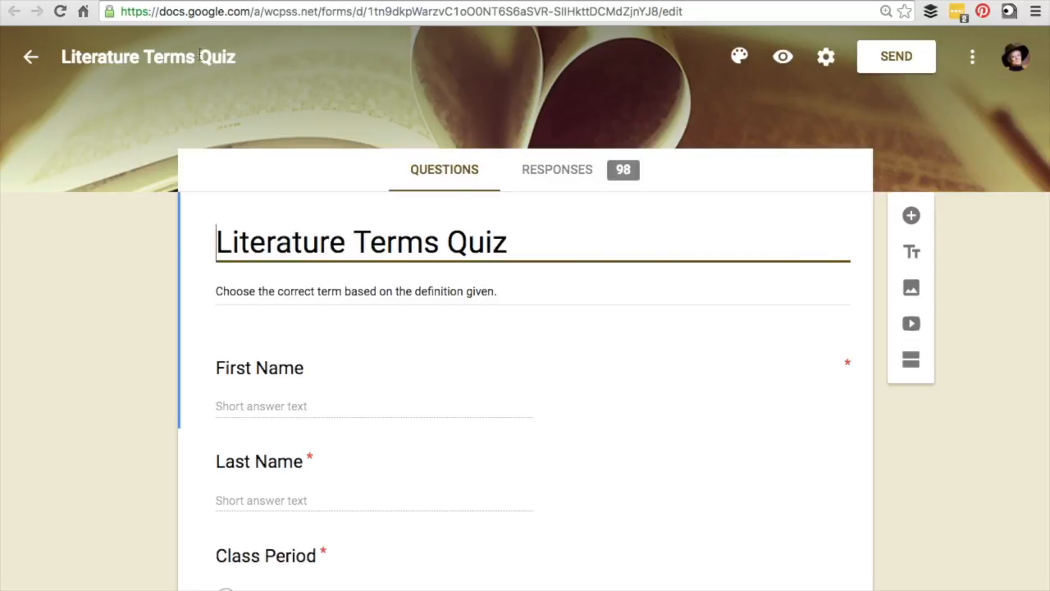
pyautogui.click(573, 174)
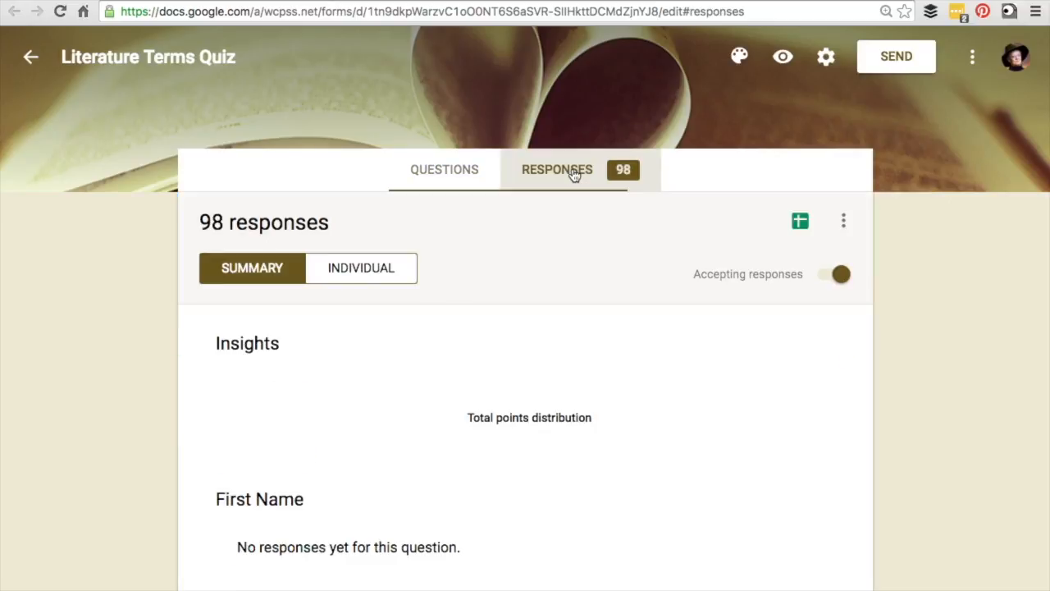
pyautogui.scroll(-1, 243, 315)
pyautogui.scroll(-3, 242, 316)
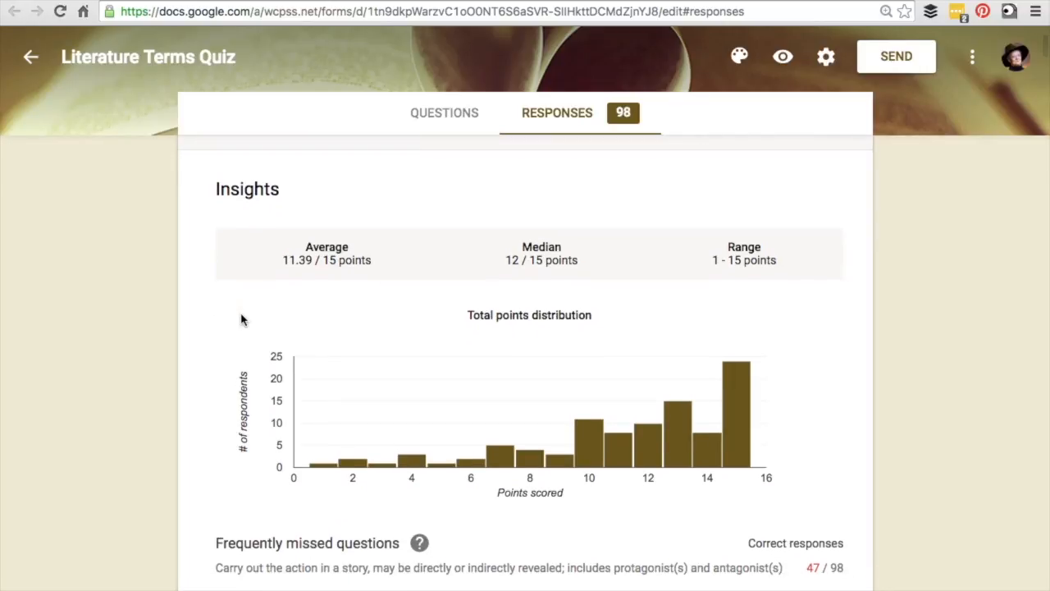
pyautogui.scroll(-3, 244, 319)
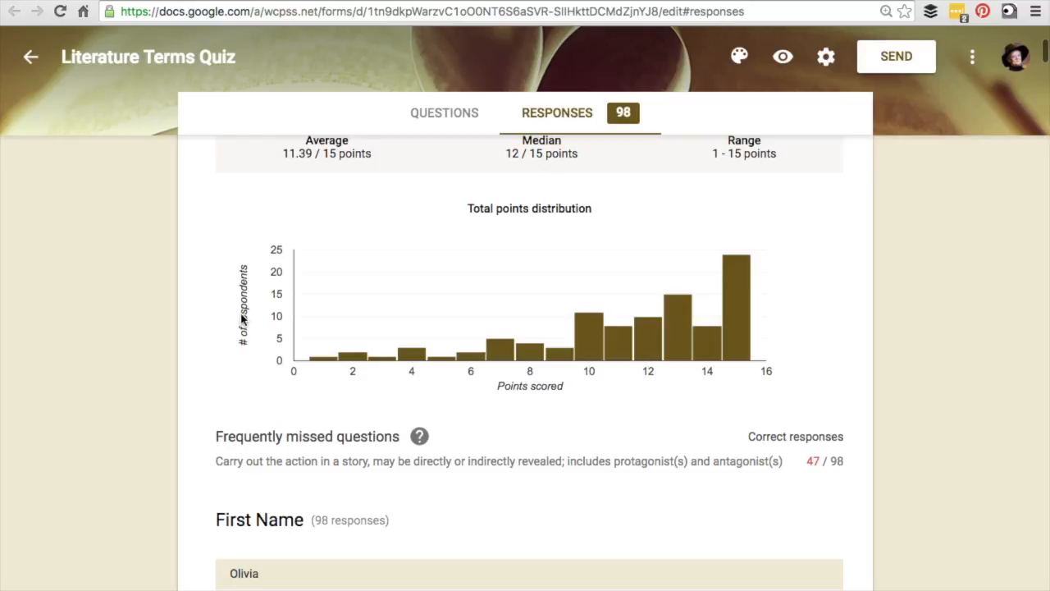
pyautogui.scroll(-1, 242, 319)
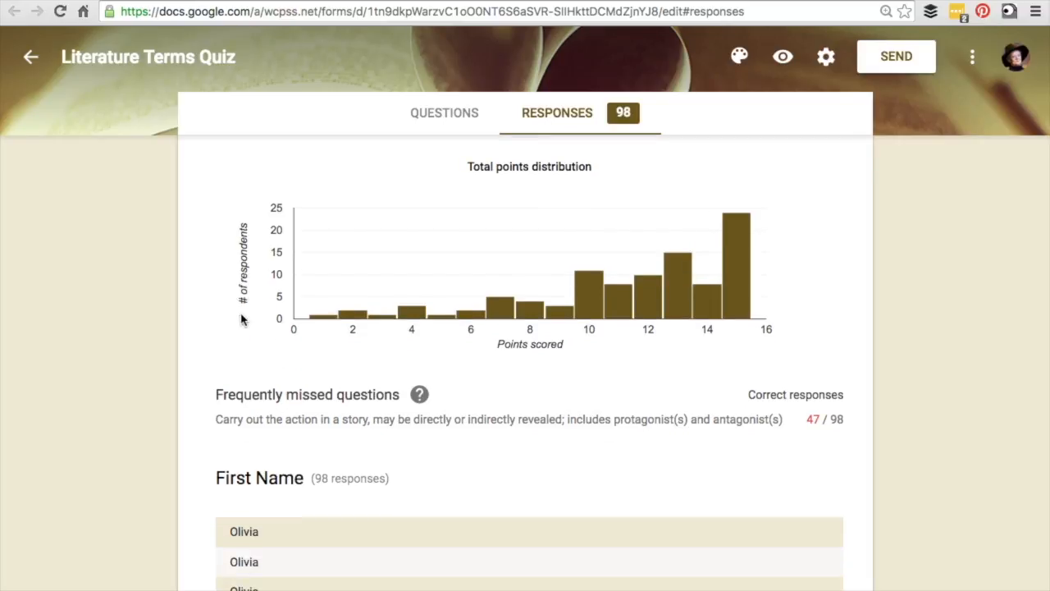
# - Look through the response summary's name lists, class period chart and answer charts for the individual quiz questions
pyautogui.scroll(-20, 242, 320)
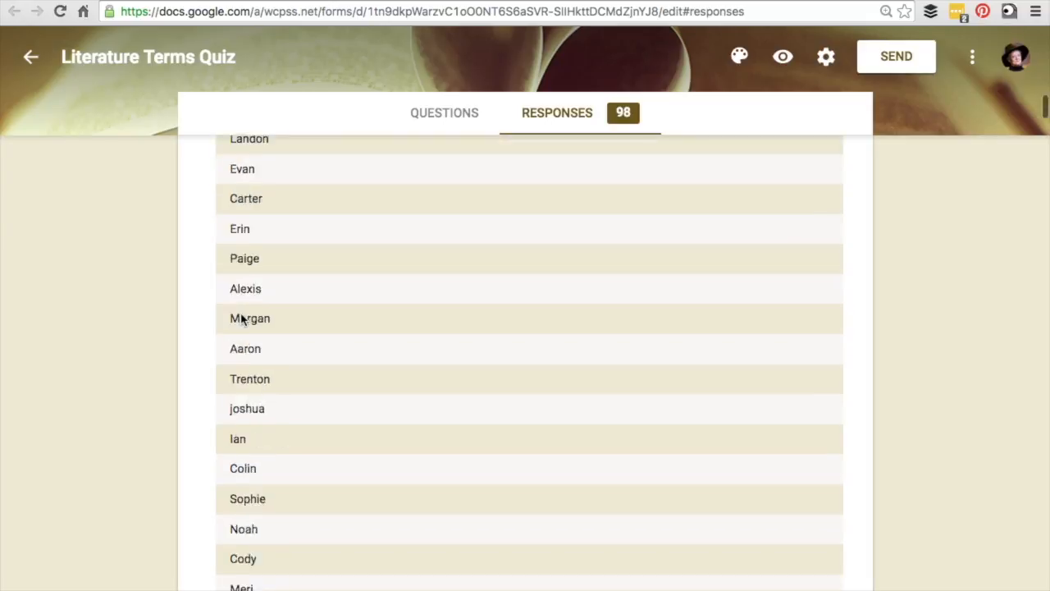
pyautogui.scroll(-8, 242, 320)
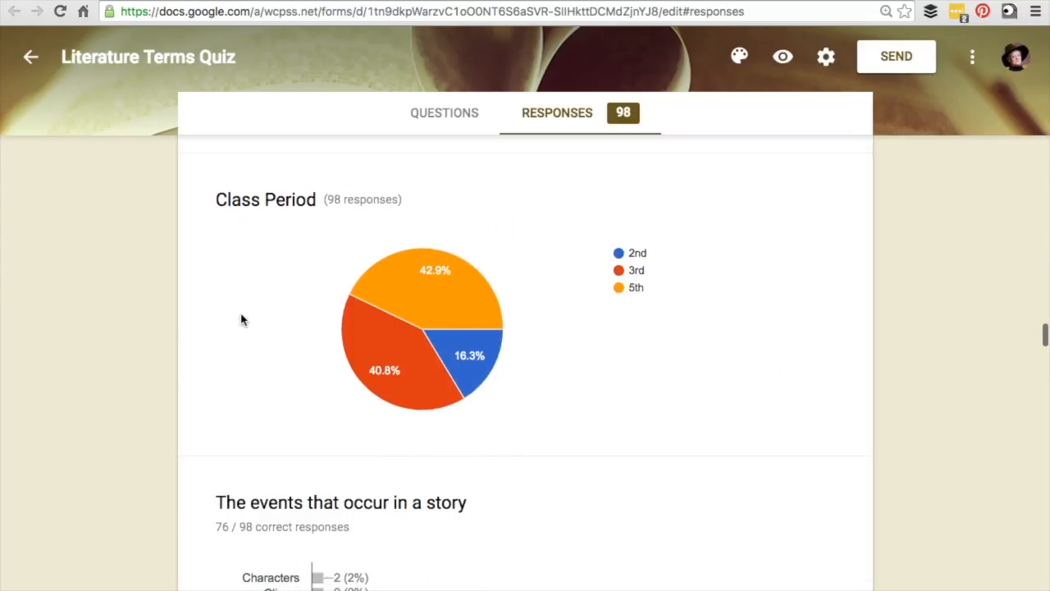
pyautogui.scroll(-1, 242, 320)
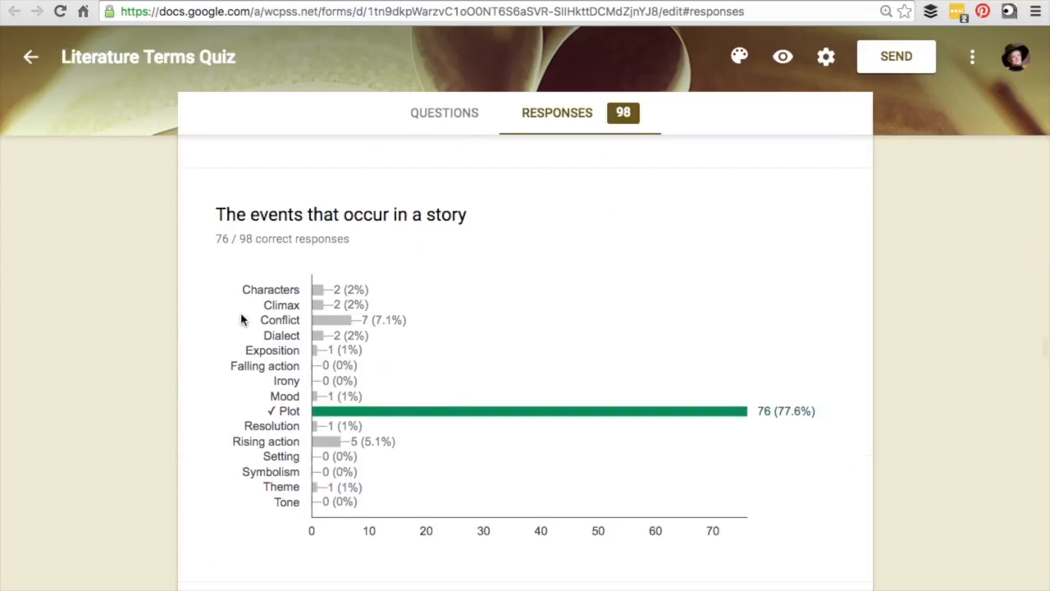
pyautogui.scroll(-4, 242, 319)
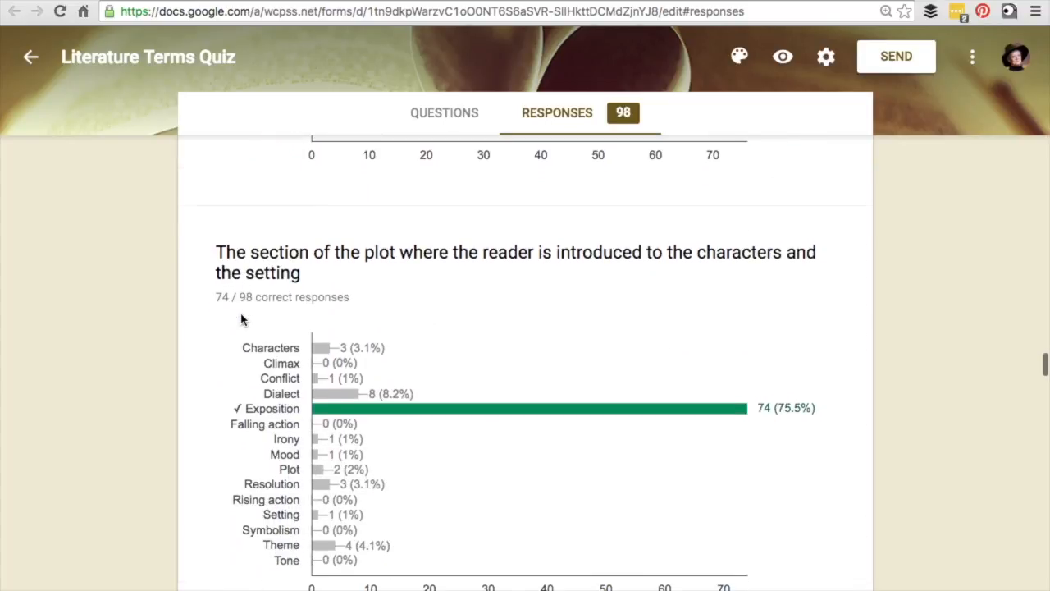
pyautogui.scroll(-4, 242, 319)
pyautogui.scroll(-4, 242, 319)
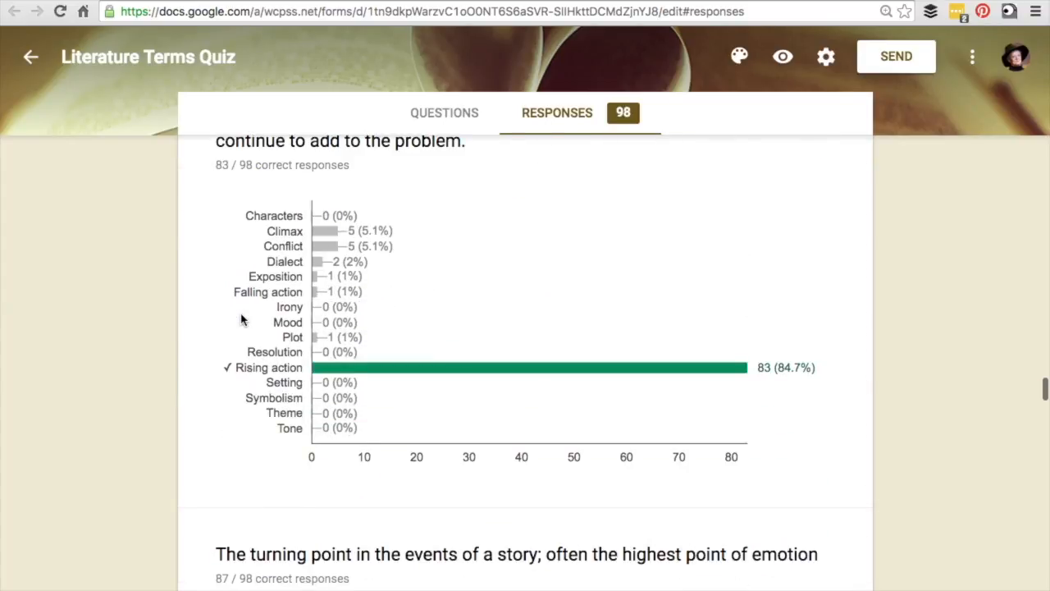
pyautogui.scroll(-8, 242, 319)
pyautogui.click(581, 122)
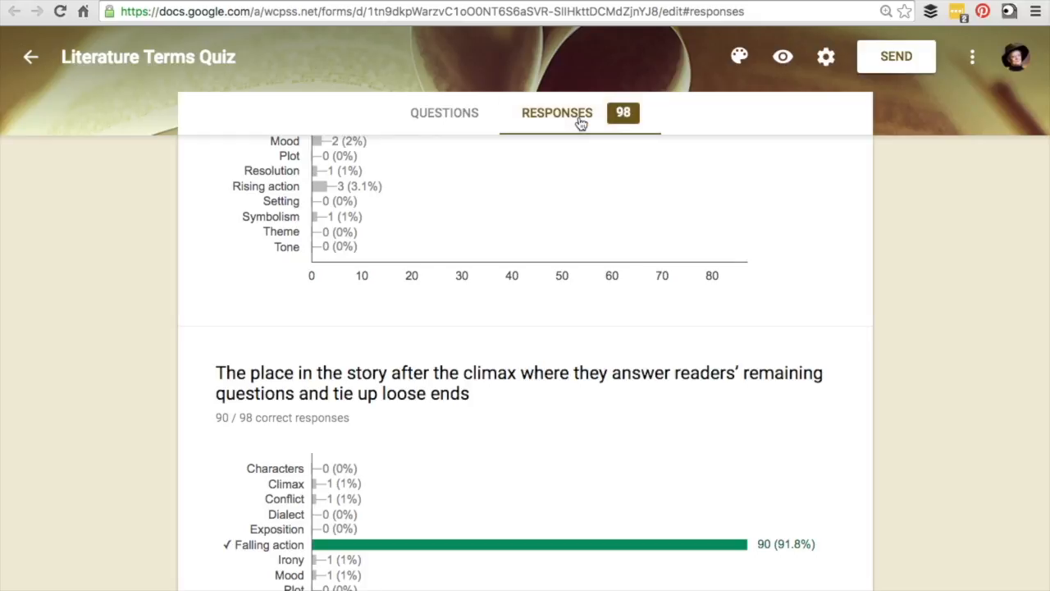
pyautogui.scroll(-4, 484, 284)
# - Create a new spreadsheet as the destination for the Literature Terms Quiz responses
pyautogui.scroll(-10, 484, 284)
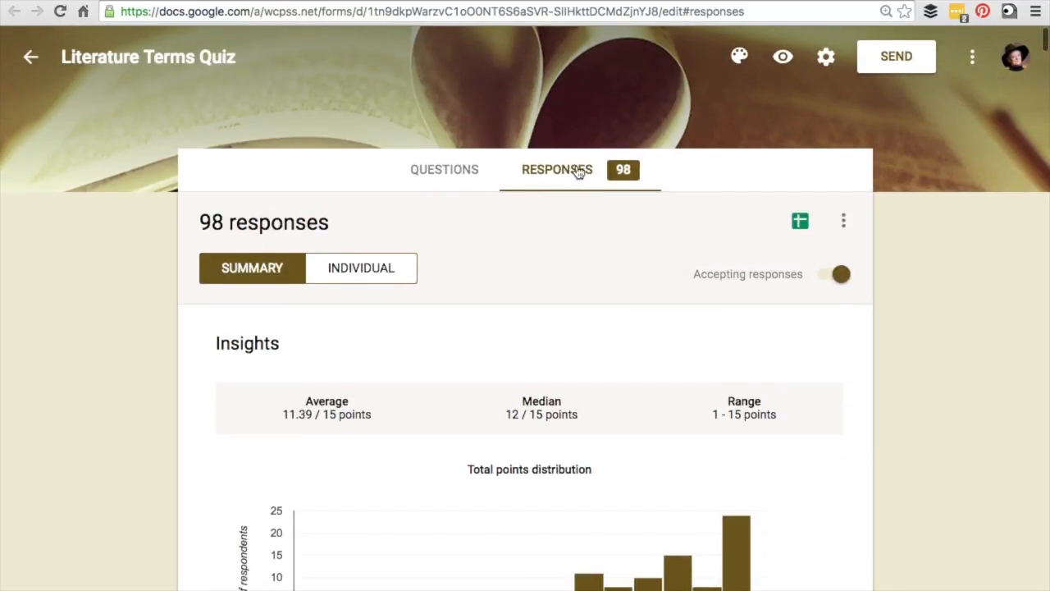
pyautogui.click(801, 223)
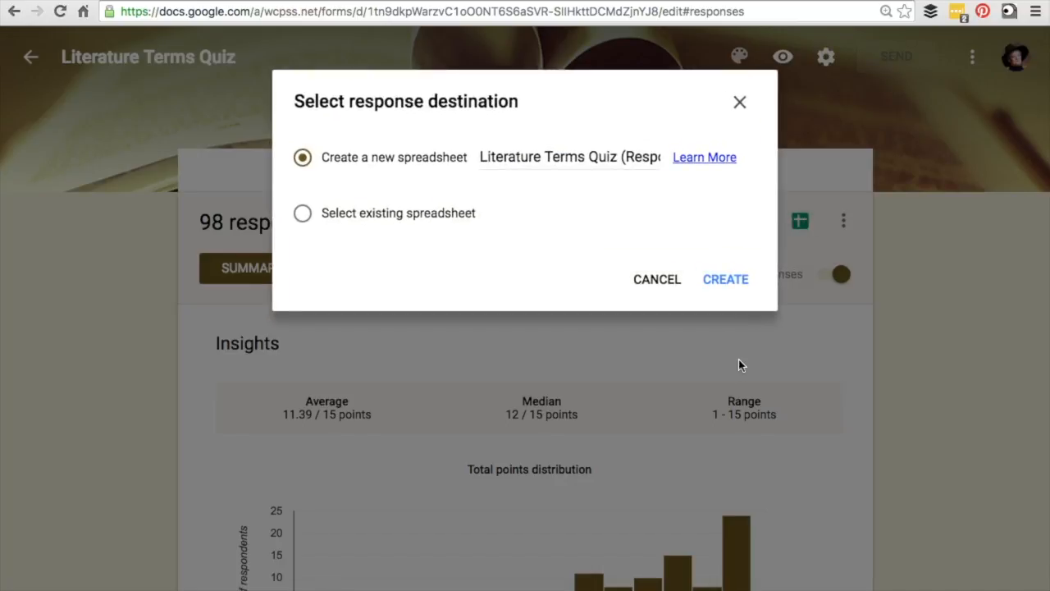
pyautogui.click(728, 282)
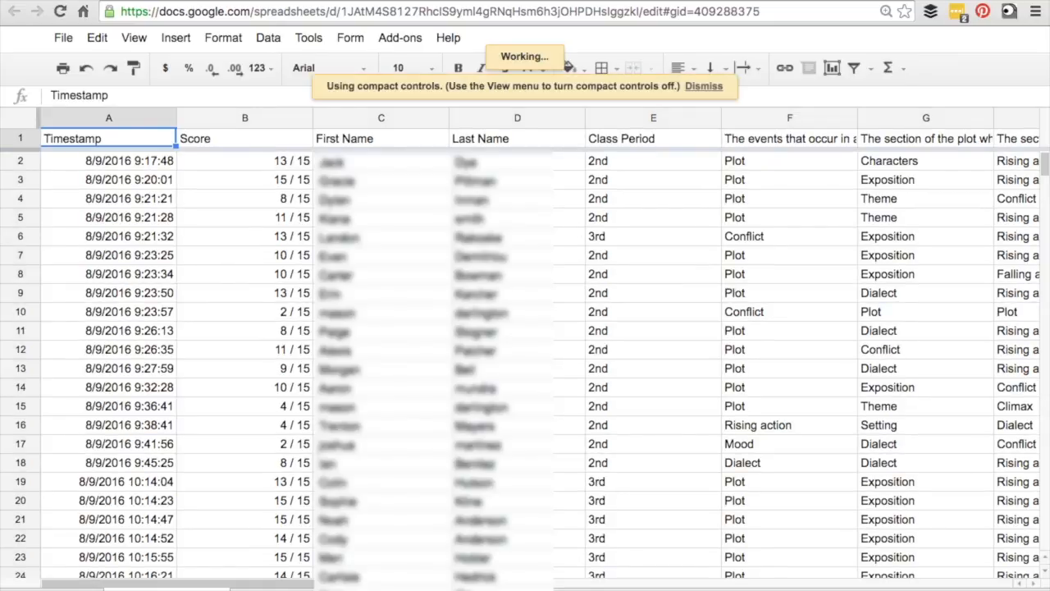
# - Switch to Google Drive and open the Seedfolks Unit Test Tr.1 form in Quarter 1's Unit 2: Seedfolks, Common Assessment folder
pyautogui.moveTo(446, 1)
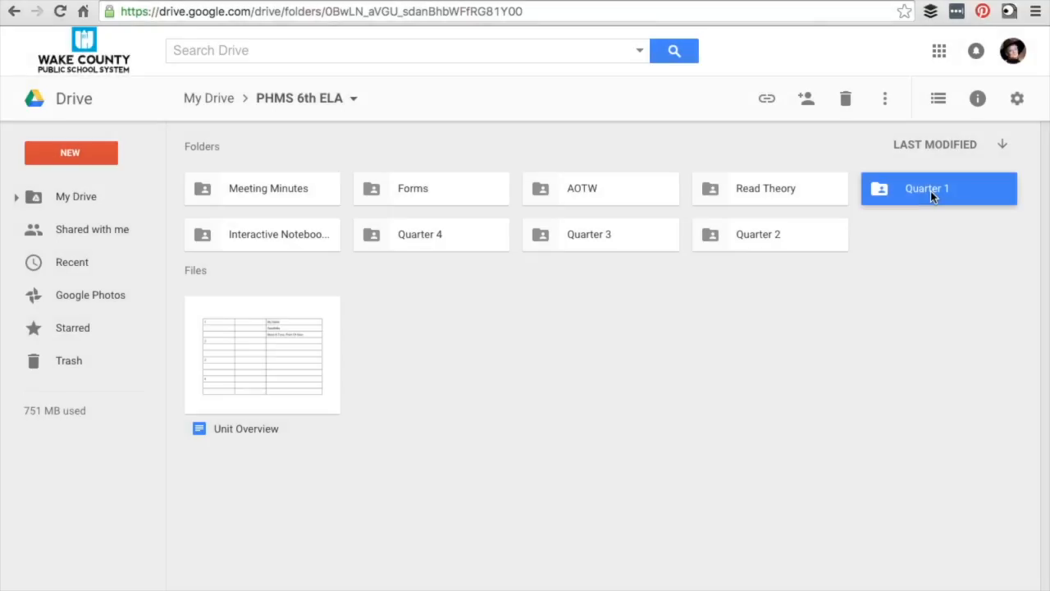
pyautogui.doubleClick(931, 191)
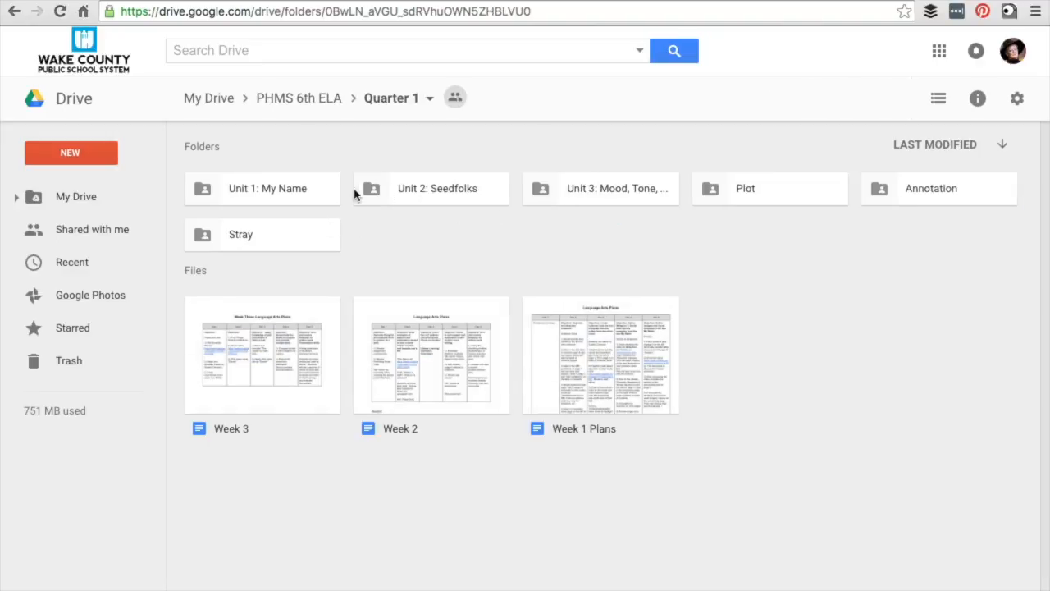
pyautogui.doubleClick(434, 190)
pyautogui.doubleClick(313, 190)
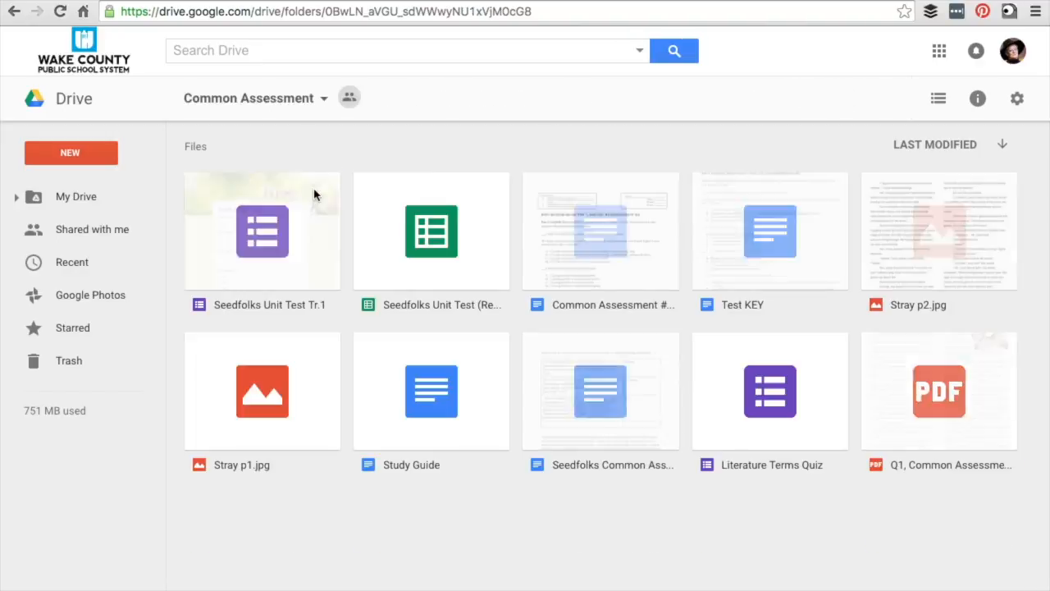
pyautogui.doubleClick(325, 272)
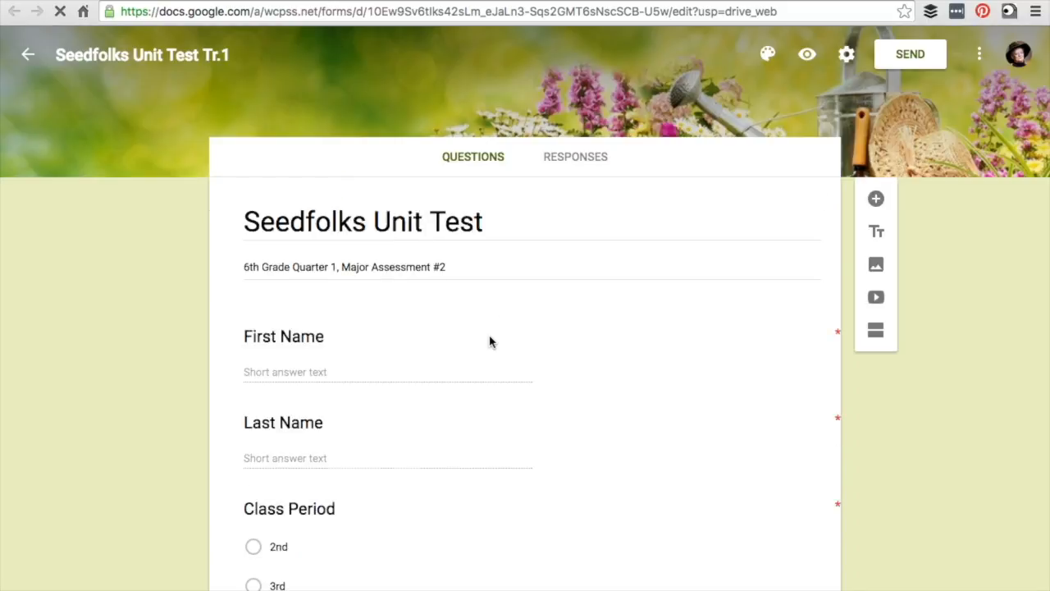
# - Look over the Seedfolks Unit Test questions, then review its response insights, points distribution and frequently missed questions
pyautogui.scroll(-5, 489, 337)
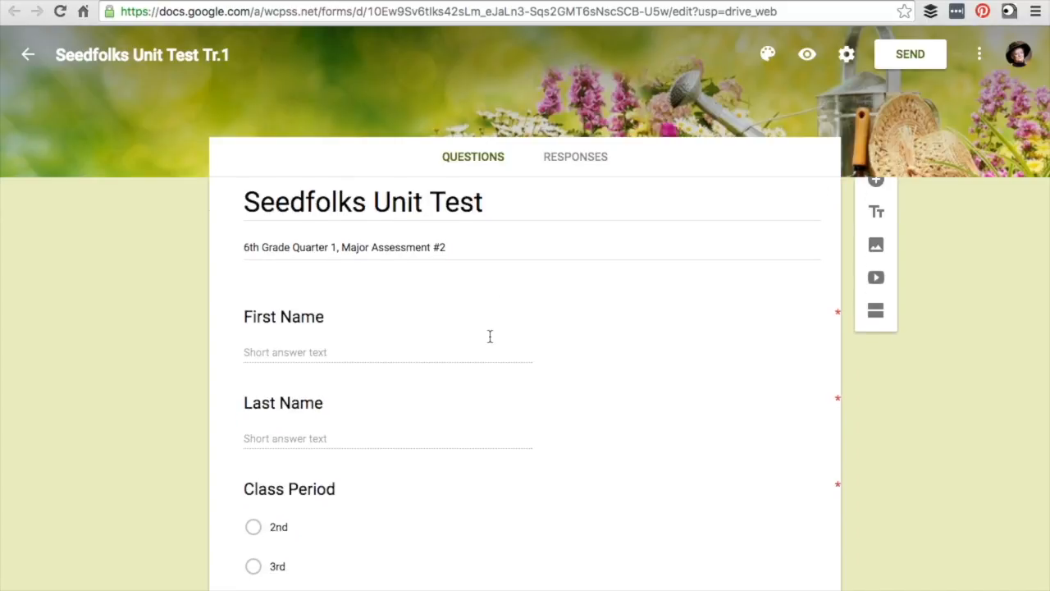
pyautogui.scroll(5, 490, 336)
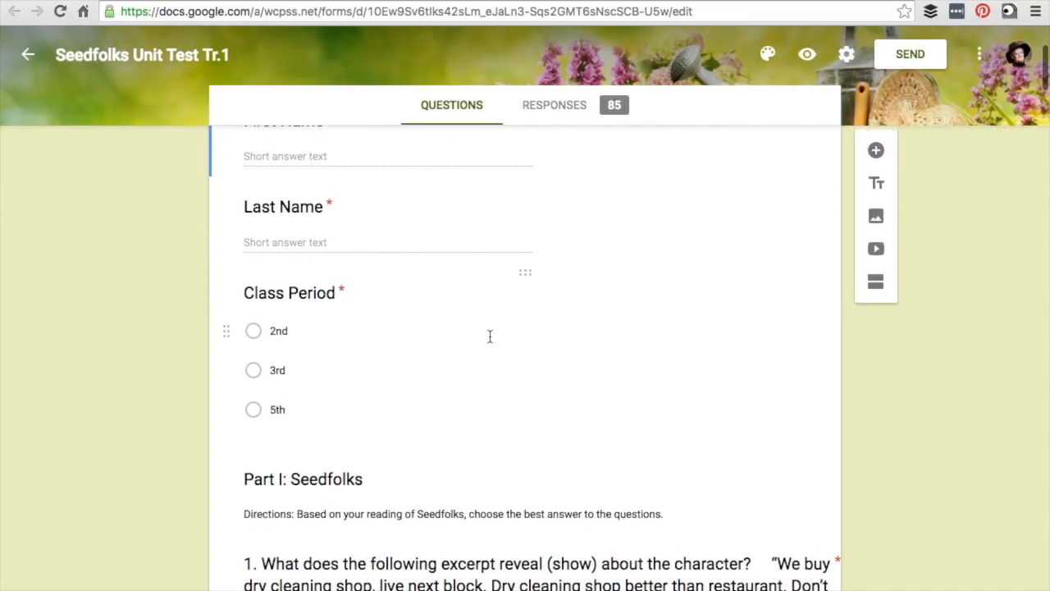
pyautogui.click(567, 108)
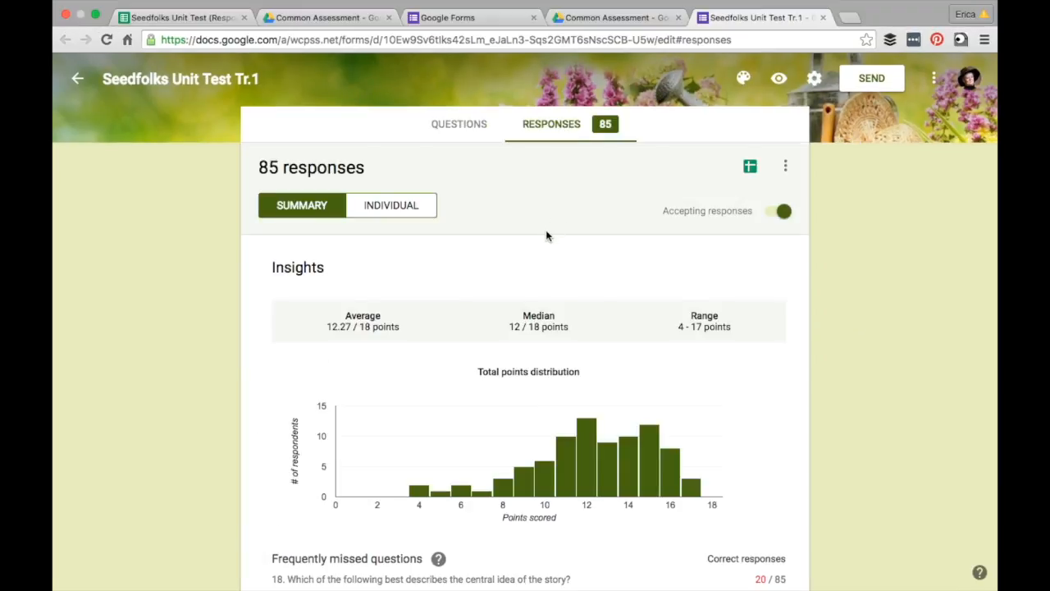
pyautogui.scroll(-3, 546, 236)
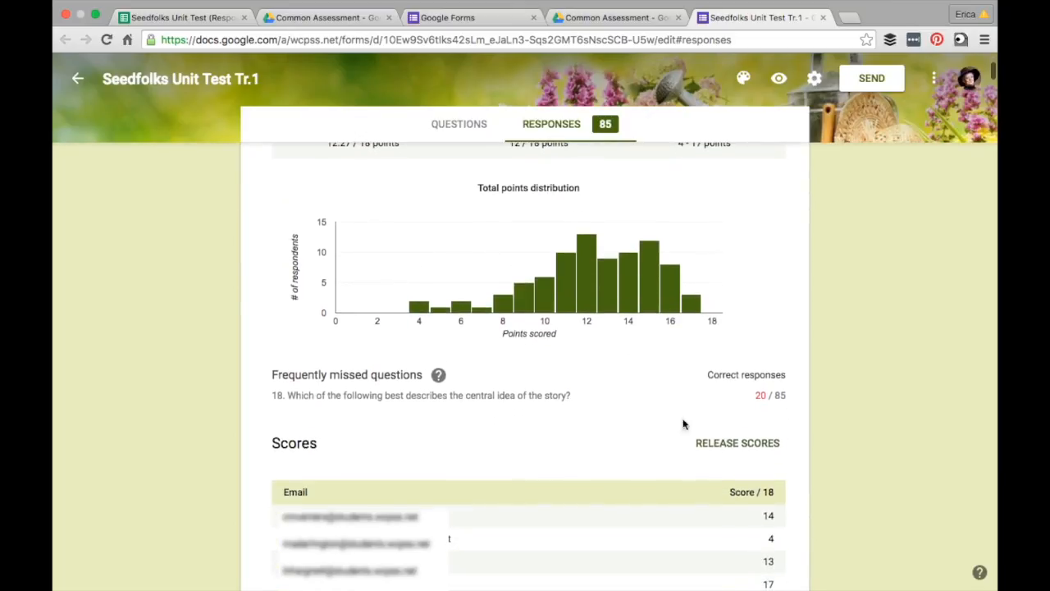
# - Start releasing the test scores with the message "Here is your results for the Seedfolks Test!", signed with the teacher's name
pyautogui.click(730, 443)
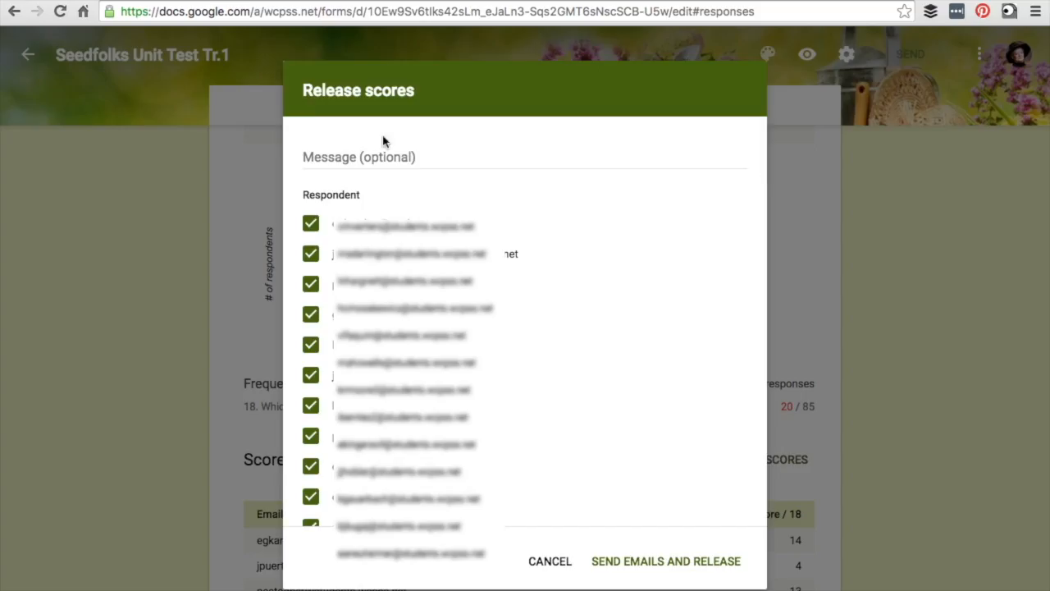
pyautogui.click(383, 157)
pyautogui.write('Here is y')
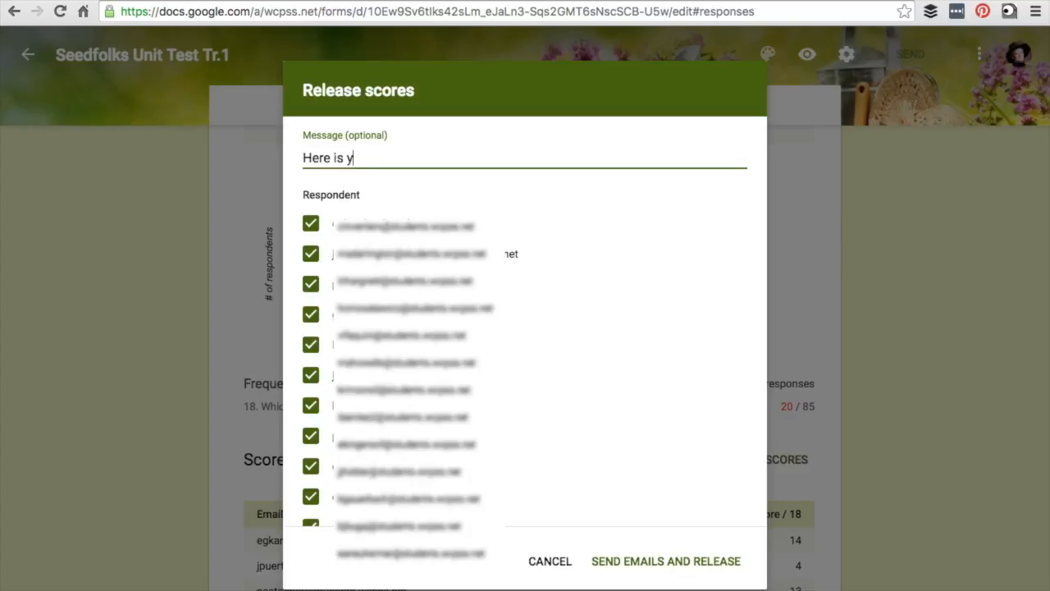
pyautogui.write('our results for the Seedfolks Test!')
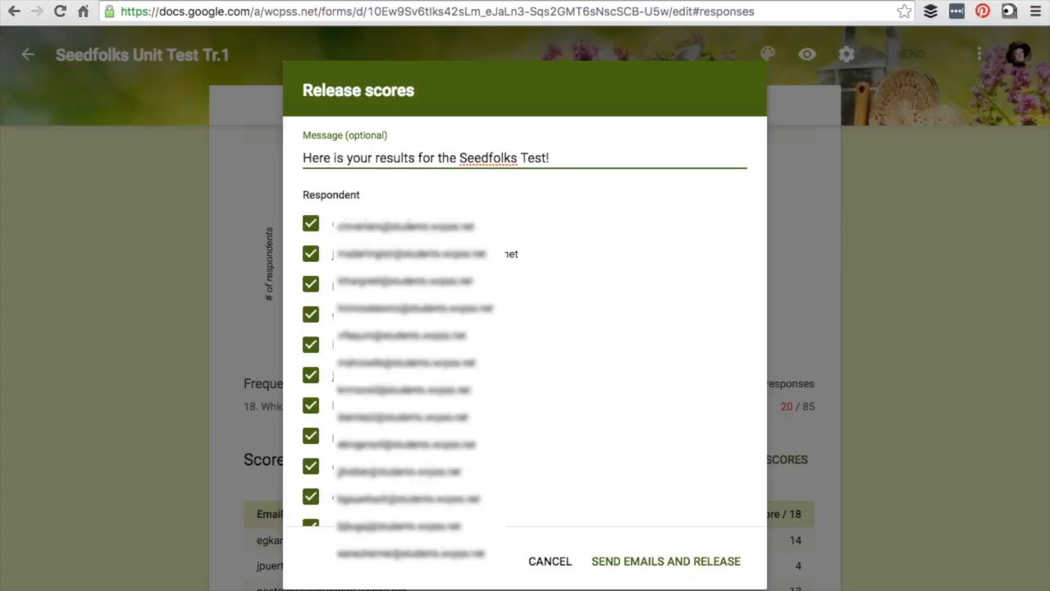
pyautogui.write(' There   ~Mrs. Speaks')
# - Insert "There will be an opportunity to retest Thursday." into the release message before the teacher's signature
pyautogui.click(549, 157)
pyautogui.write('There will be an opportunity to retest Th')
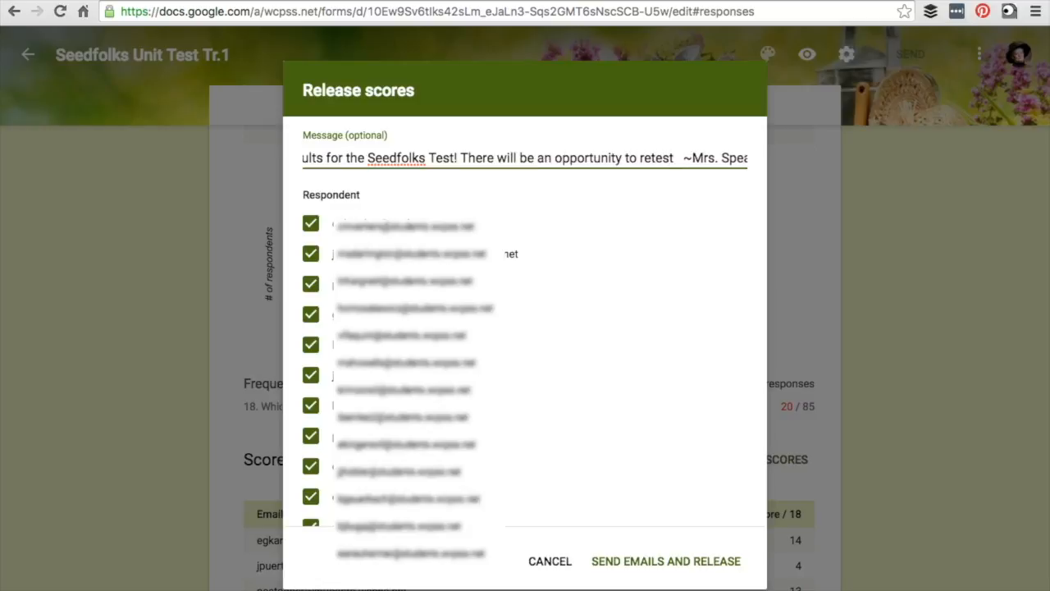
pyautogui.write('ursday n')
pyautogui.press('BackSpace')
pyautogui.press('BackSpace')
pyautogui.write('.')
# - Insert "next week on" before "Thursday" in the retest sentence of the release message
pyautogui.press('Left')
pyautogui.press('Left')
pyautogui.press('Left')
pyautogui.press('Left')
pyautogui.press('Left')
pyautogui.press('Left')
pyautogui.press('Left')
pyautogui.press('Left')
pyautogui.press('Left')
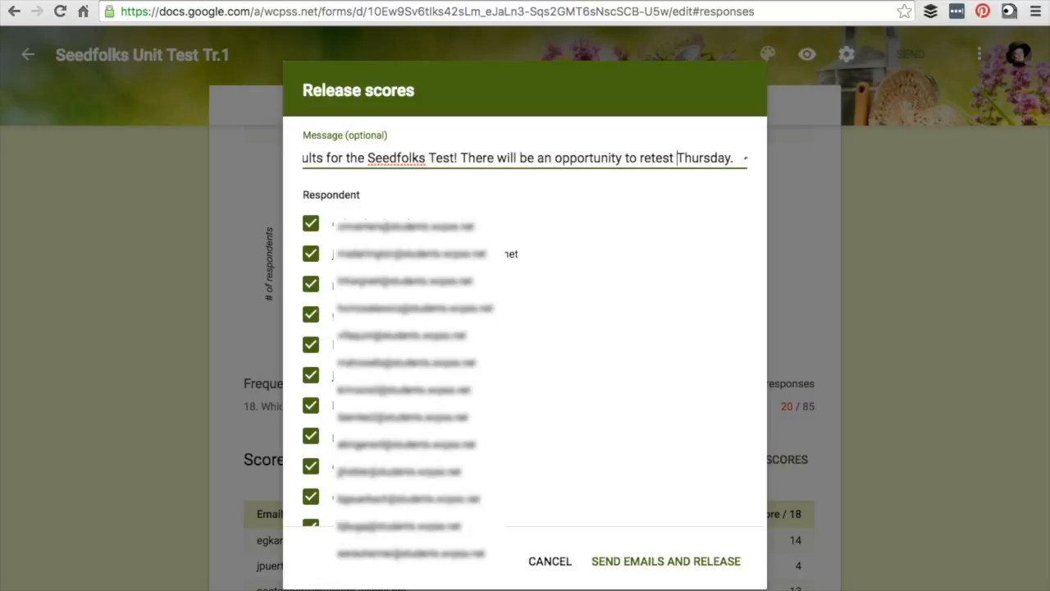
pyautogui.write('next week on')
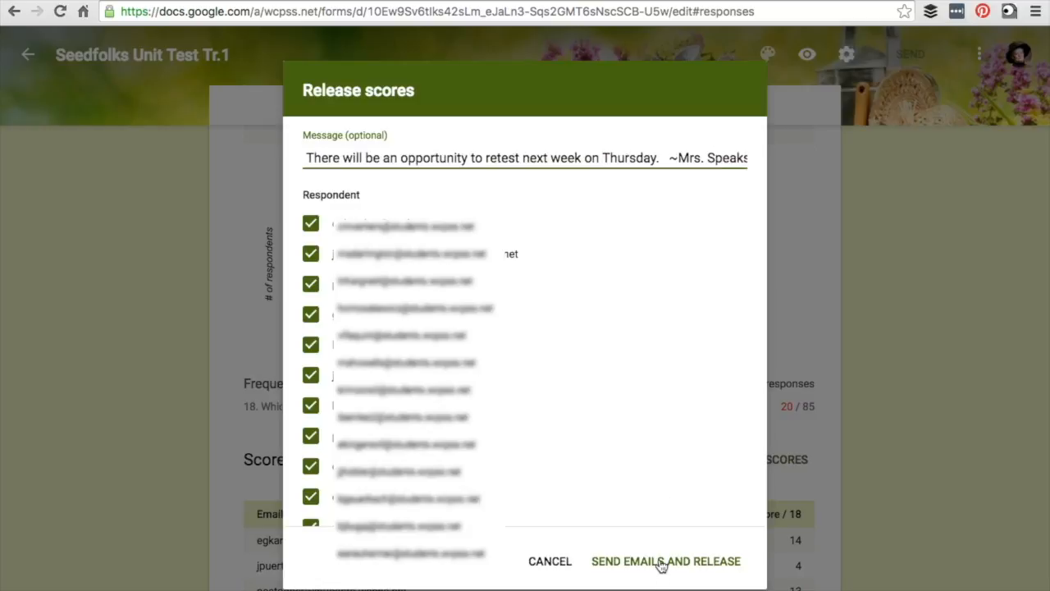